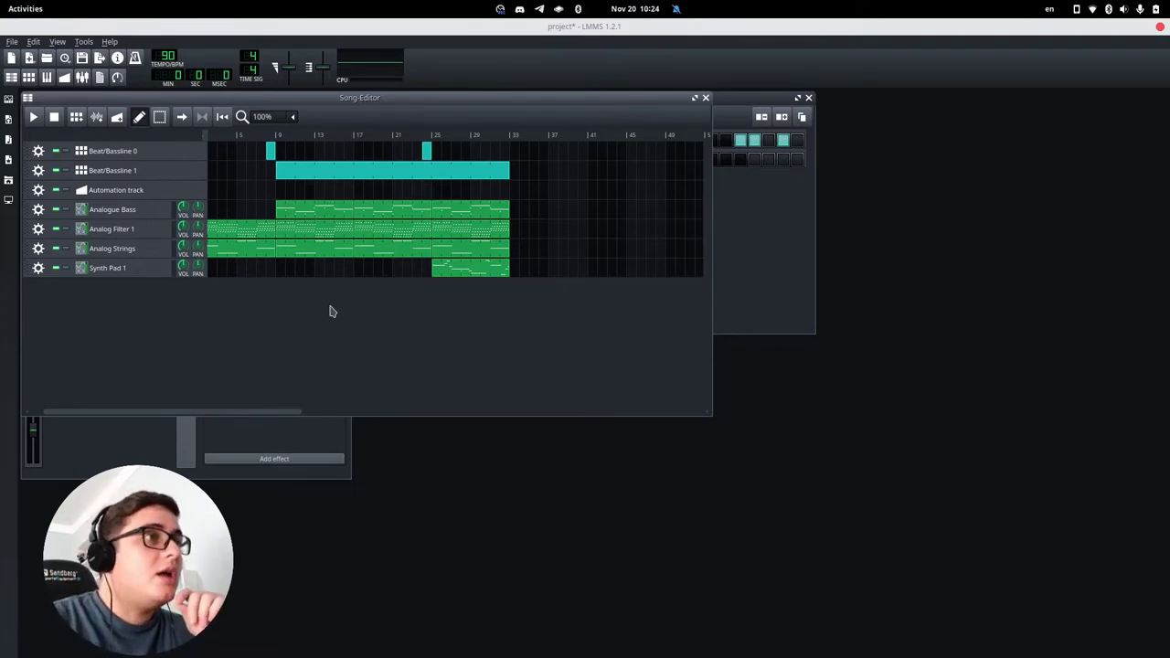
{"action": "left_click_drag", "start_coordinate": [261, 414], "coordinate": [297, 412]}
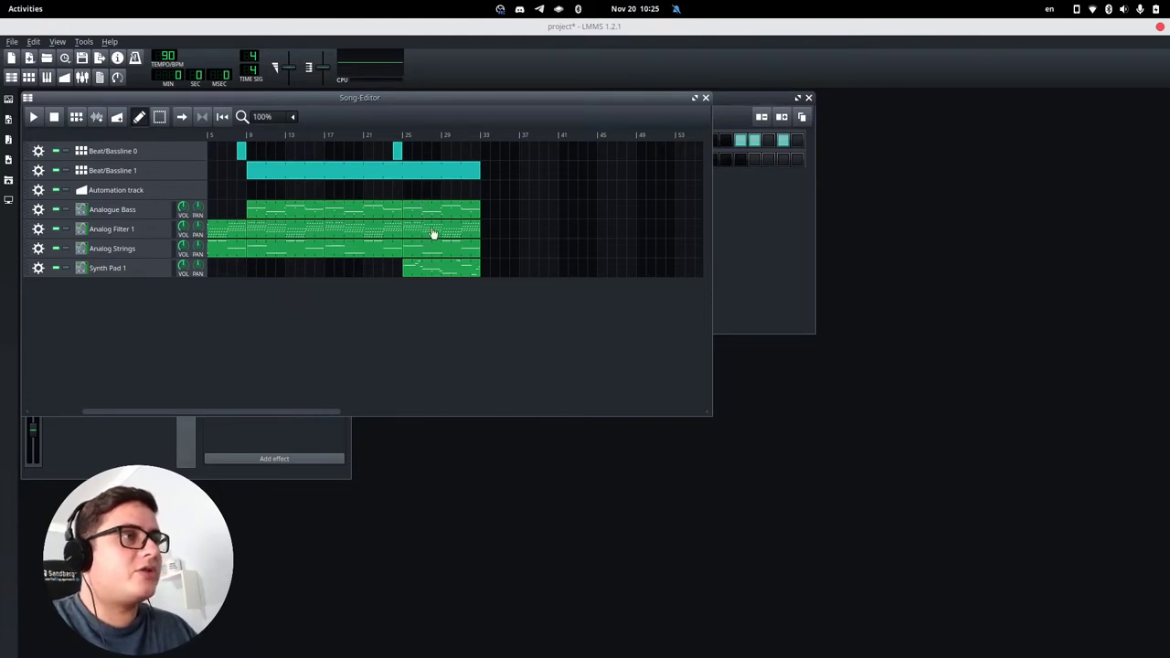
{"action": "left_click_drag", "start_coordinate": [451, 217], "coordinate": [519, 245]}
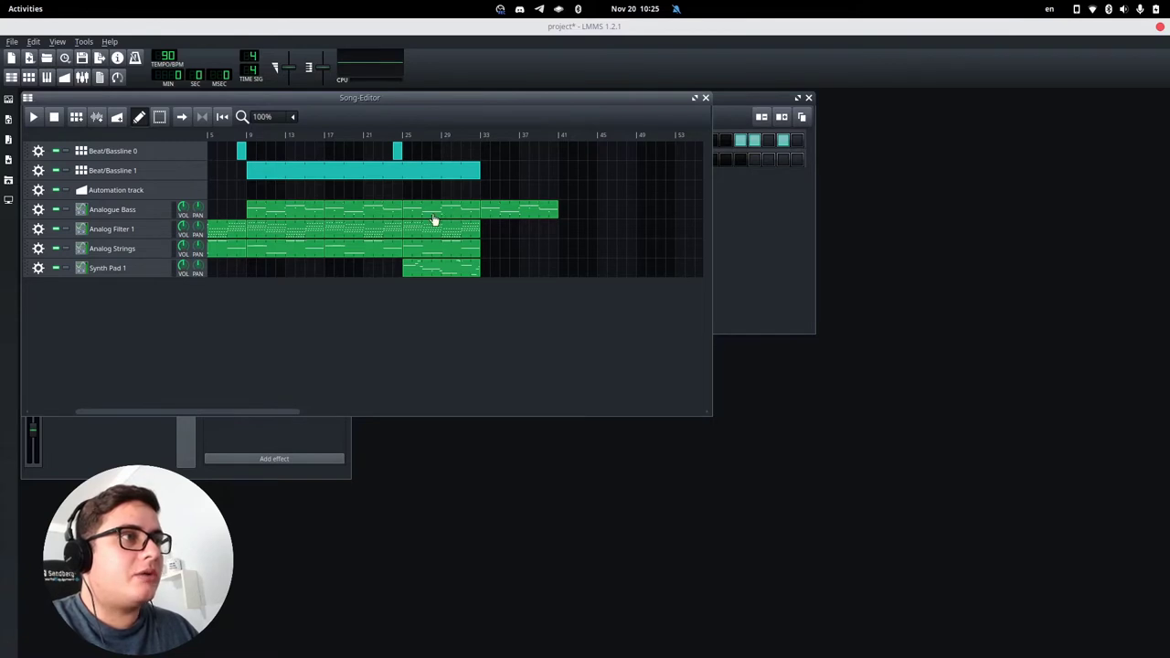
{"action": "left_click_drag", "start_coordinate": [430, 234], "coordinate": [494, 235]}
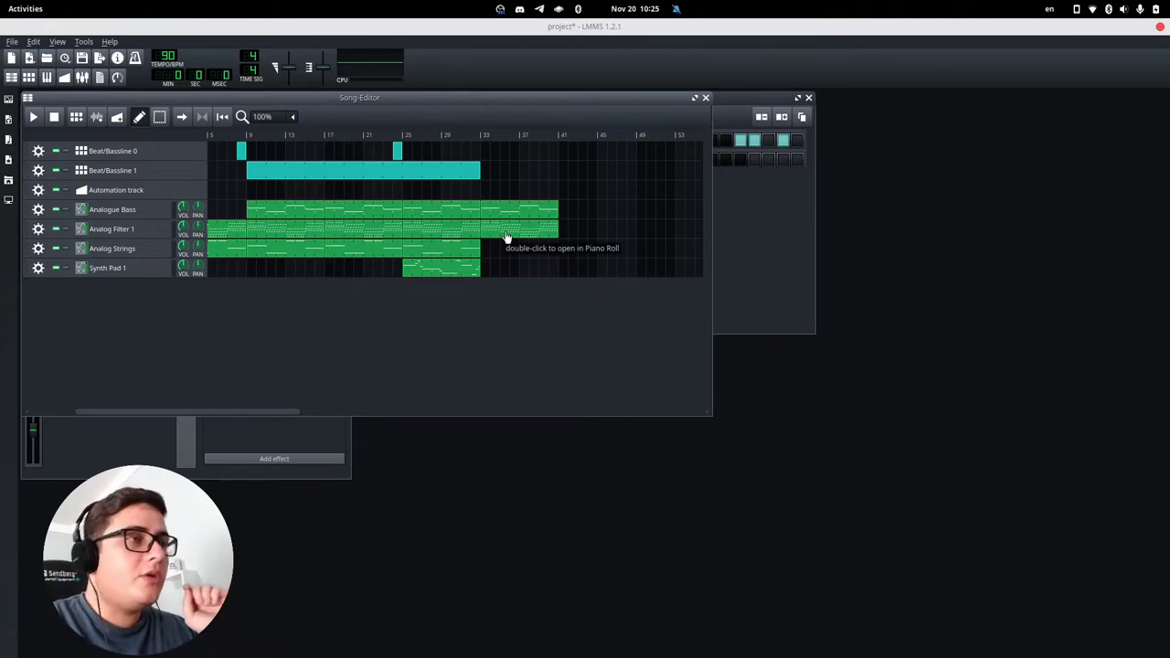
{"action": "middle_click", "coordinate": [506, 235]}
{"action": "middle_click", "coordinate": [509, 215]}
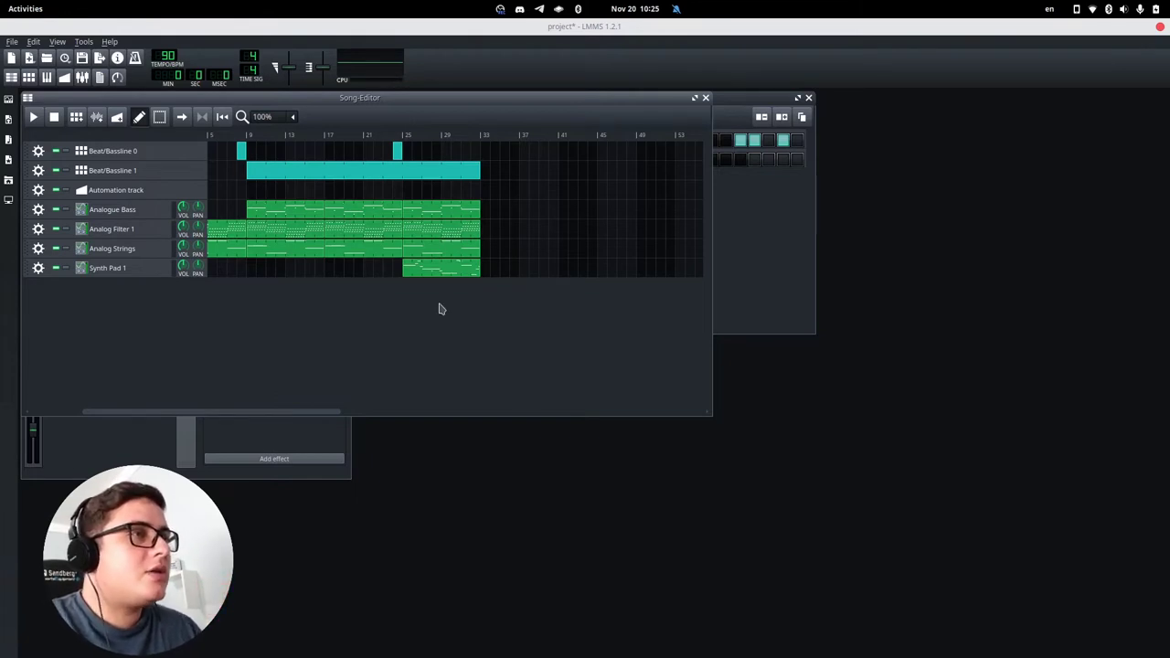
Step: Copy the bar 25 Analogue Bass, Analog Filter 1 and Analog Strings patterns to bar 33, and extend Beat/Bassline 1 to bar 41
{"action": "left_click_drag", "start_coordinate": [449, 216], "coordinate": [483, 252]}
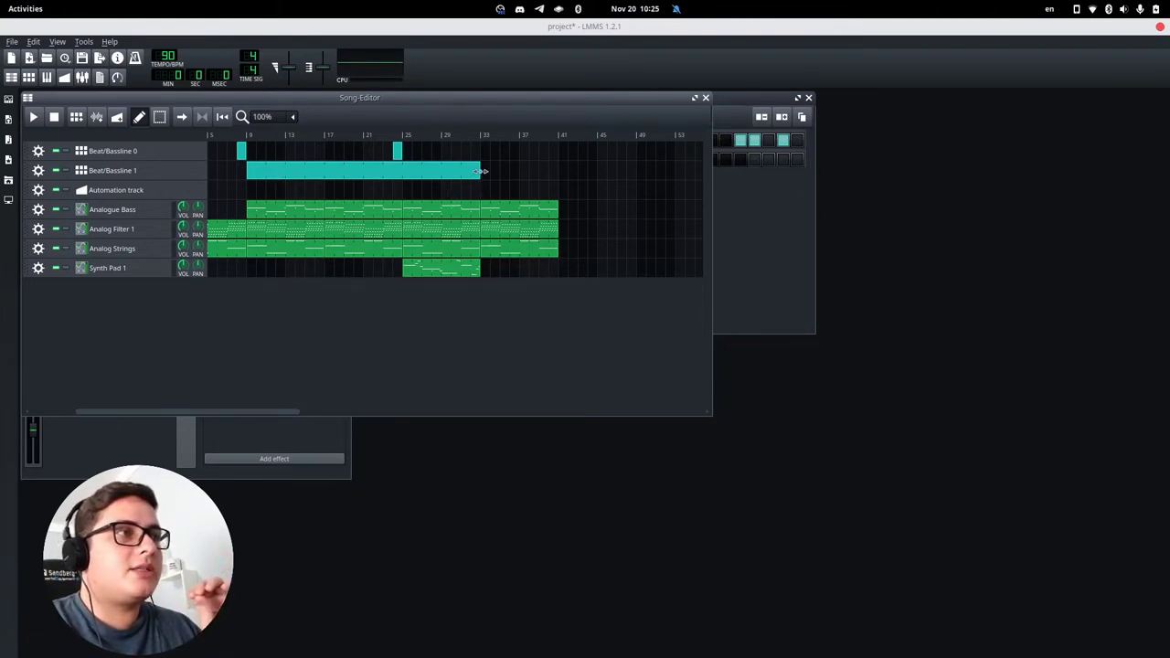
{"action": "left_click_drag", "start_coordinate": [482, 171], "coordinate": [554, 178]}
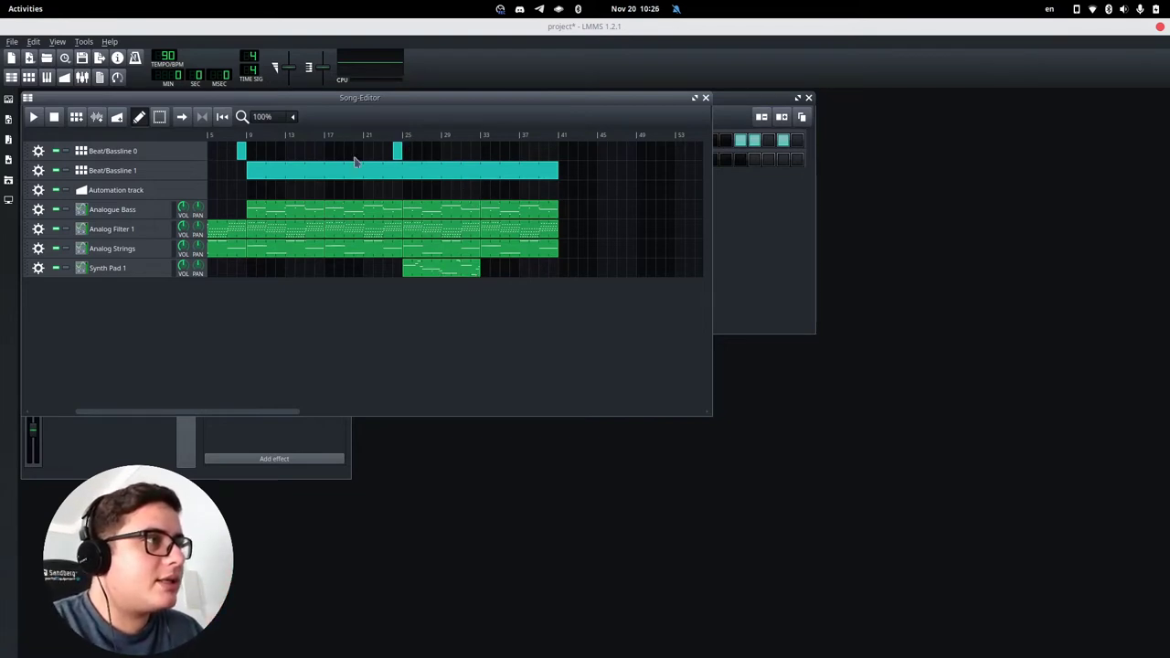
Step: Listen to the Synth Pad 1 melody at bar 25 in the Piano Roll, then close it
{"action": "double_click", "coordinate": [459, 270]}
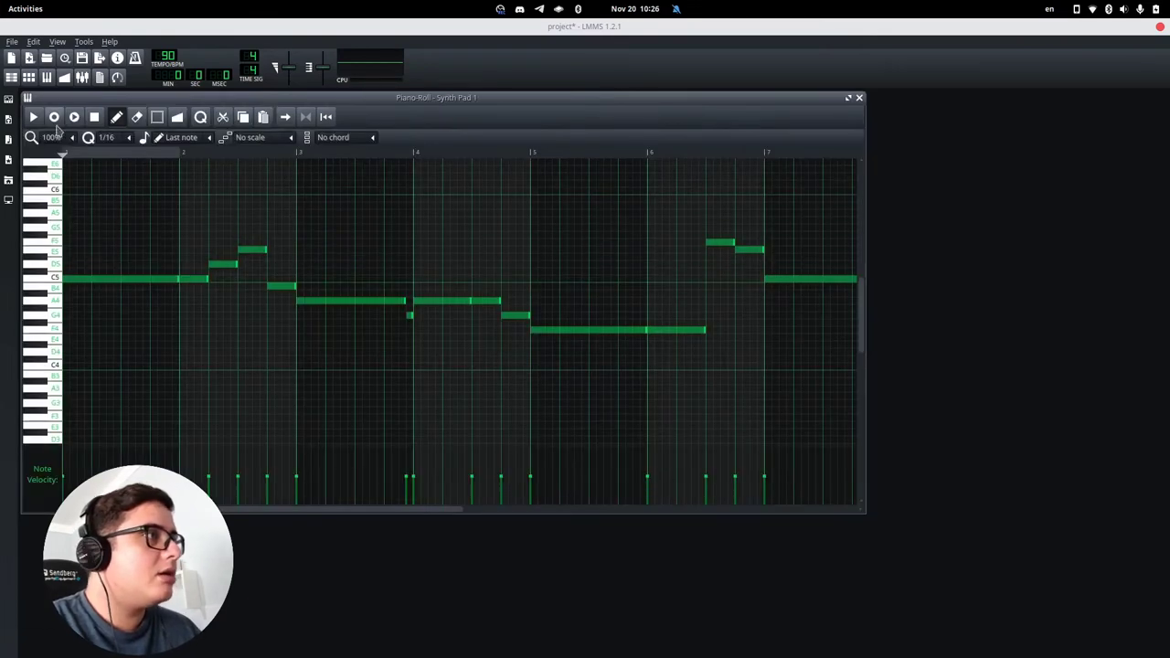
{"action": "left_click", "coordinate": [39, 122]}
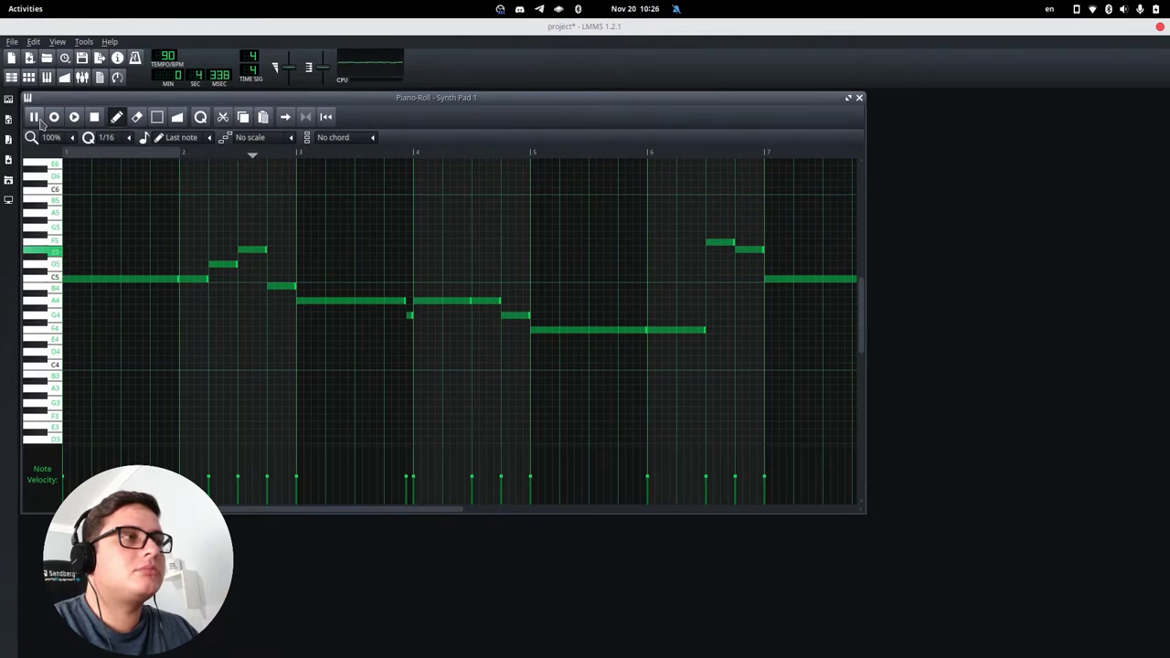
{"action": "left_click", "coordinate": [94, 116]}
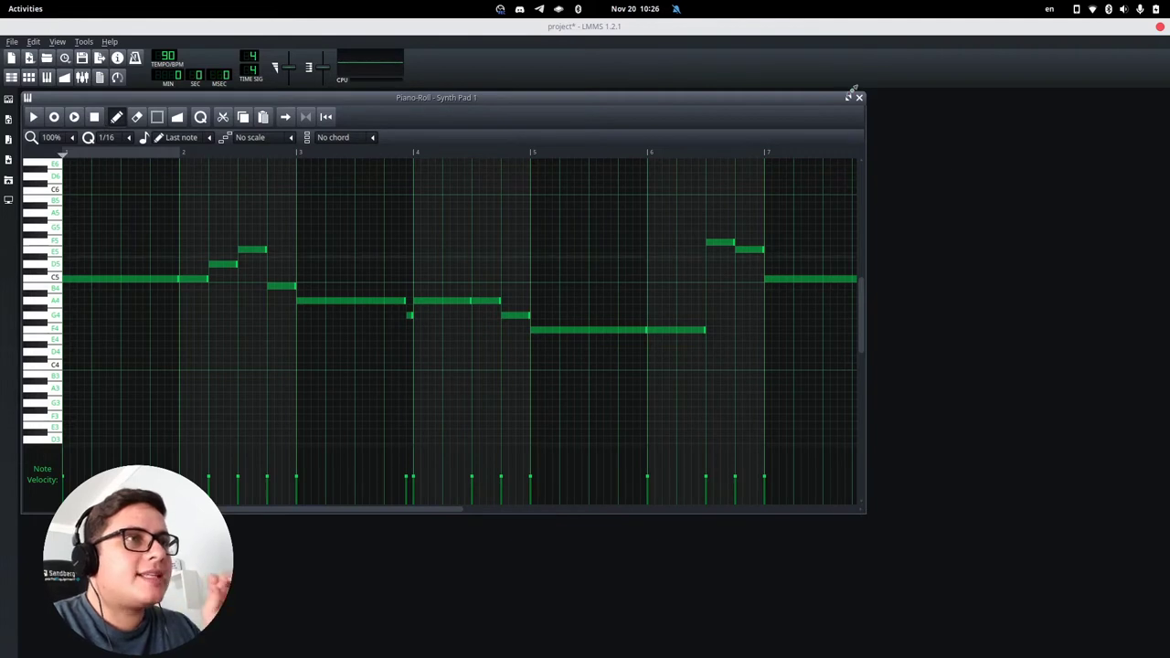
{"action": "left_click", "coordinate": [858, 97]}
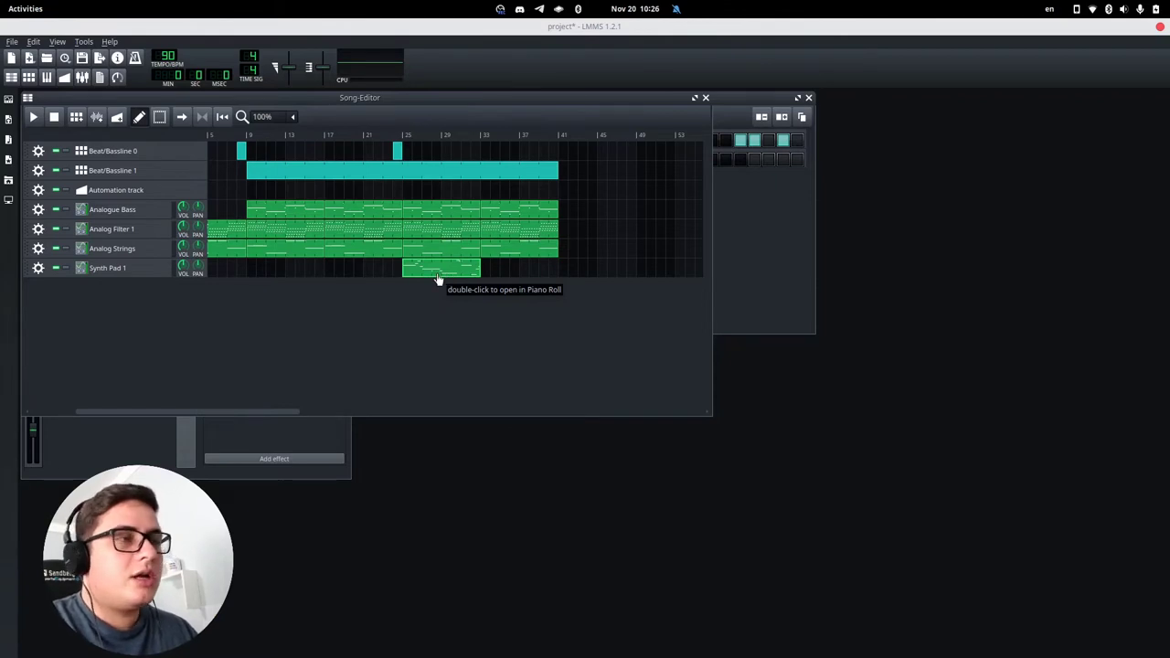
Step: Copy the Synth Pad 1 pattern to bar 33 and, in the copy, raise the B4 note before bar 3 and the following A4 note one octave
{"action": "left_click_drag", "start_coordinate": [437, 278], "coordinate": [494, 274]}
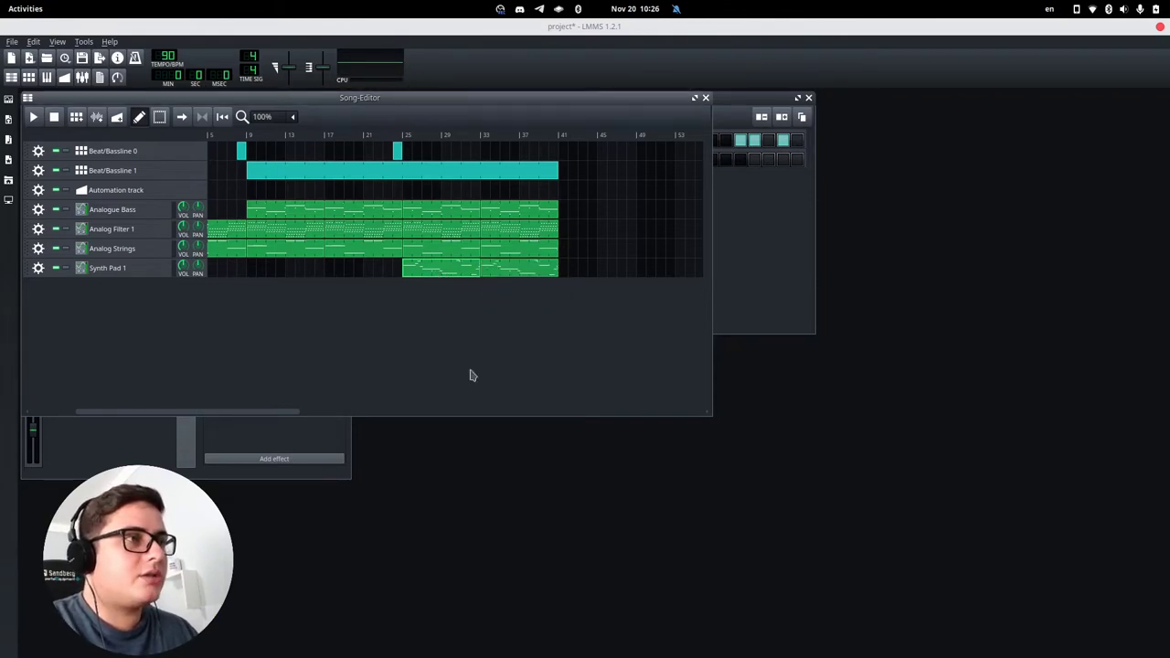
{"action": "double_click", "coordinate": [502, 274]}
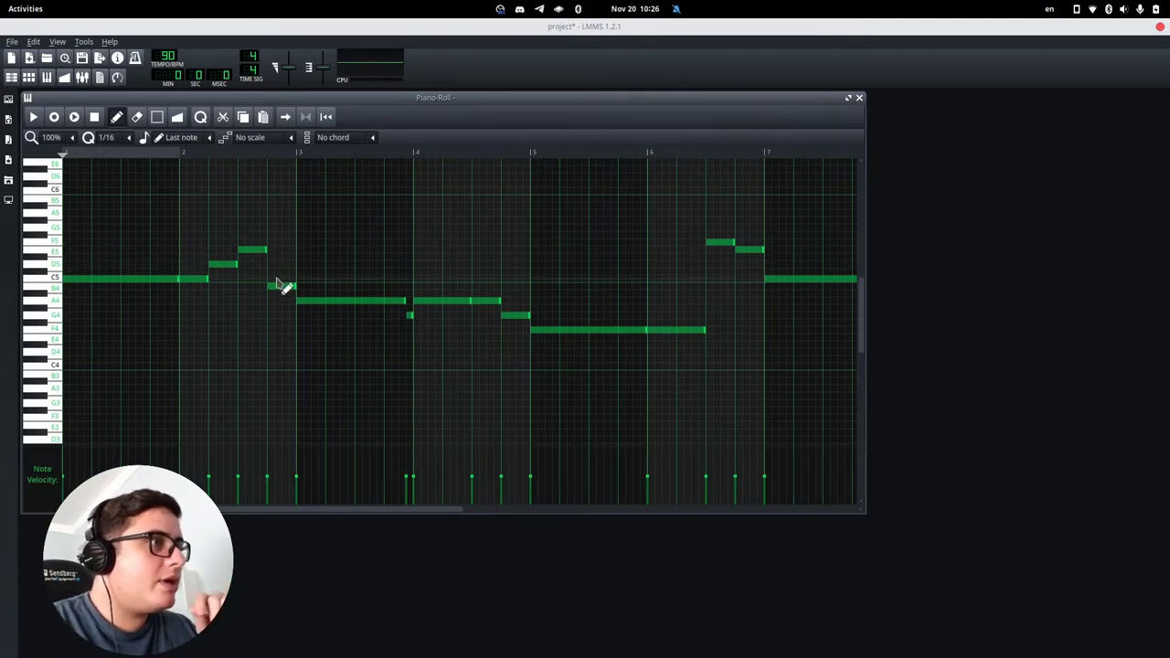
{"action": "left_click_drag", "start_coordinate": [284, 287], "coordinate": [287, 211]}
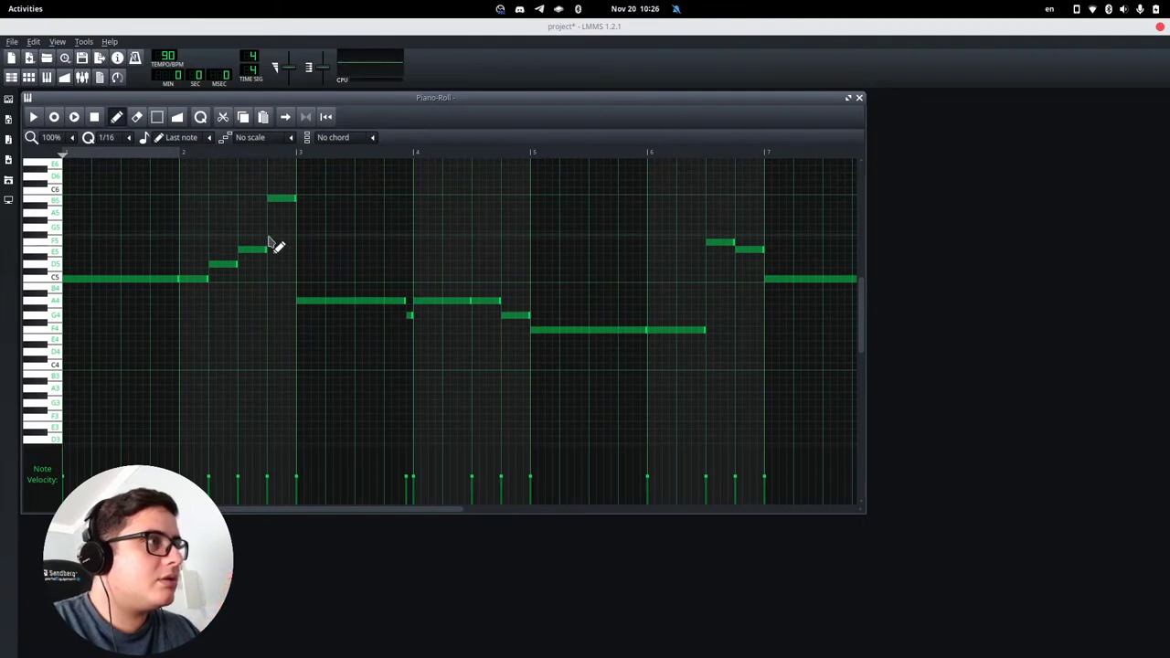
{"action": "left_click", "coordinate": [322, 302]}
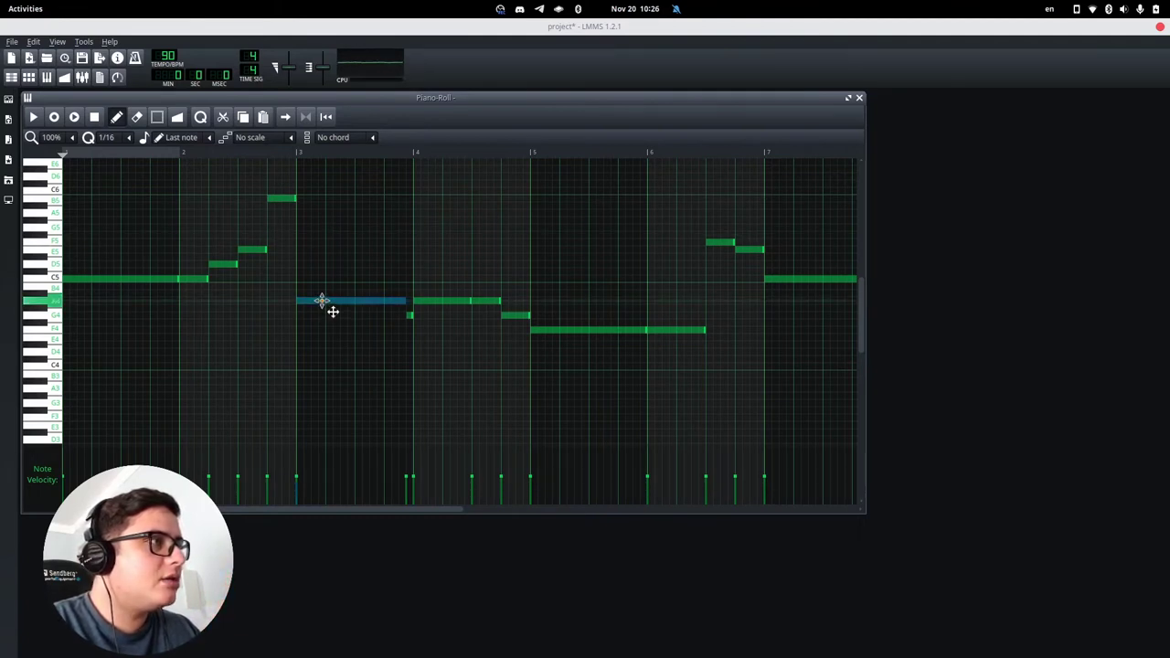
{"action": "left_click_drag", "start_coordinate": [333, 312], "coordinate": [334, 219]}
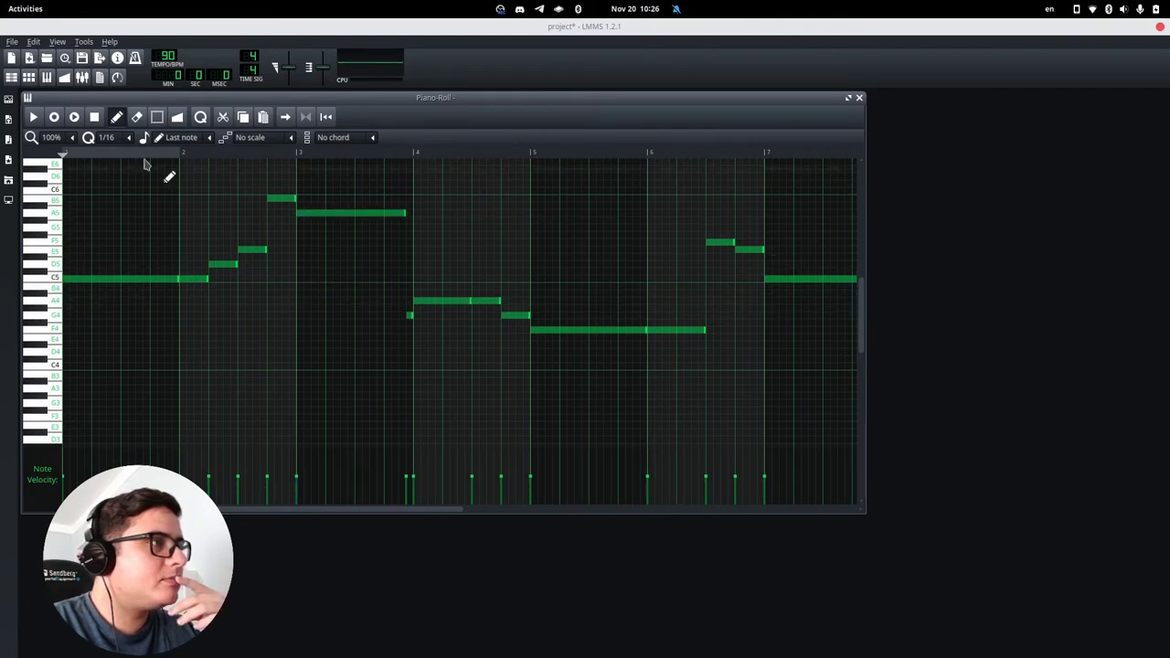
{"action": "left_click", "coordinate": [33, 117]}
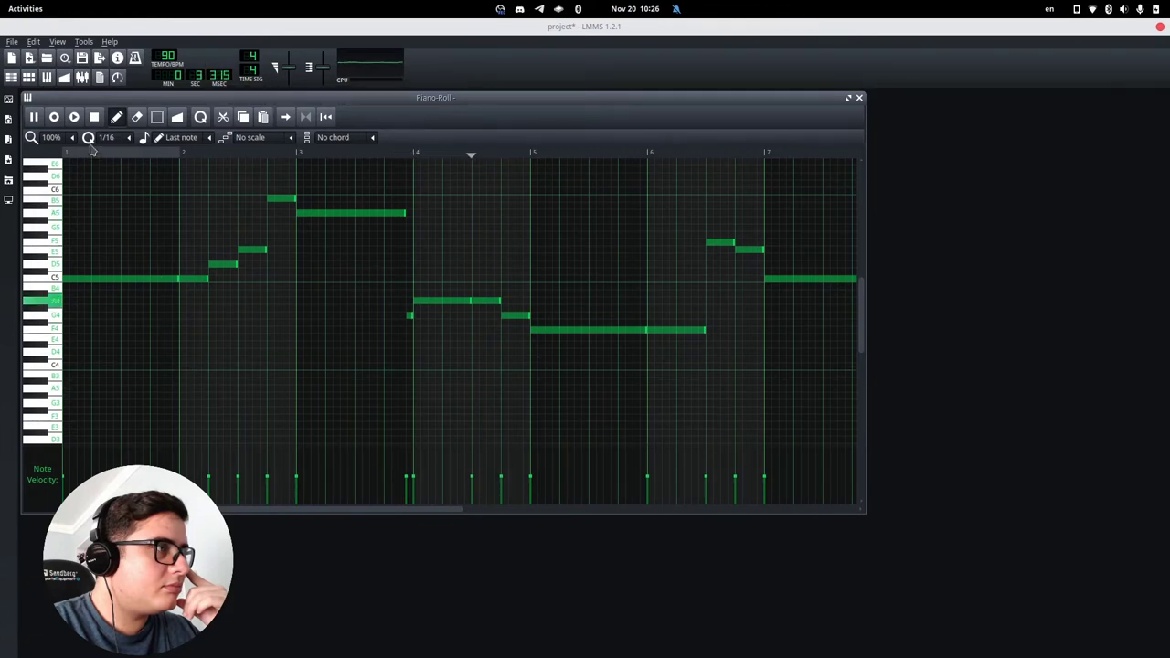
{"action": "key", "text": "space"}
Step: Raise the short G4 note and the A4 note at bar 4 by one octave, play the melody back and close the Piano Roll
{"action": "left_click", "coordinate": [157, 116]}
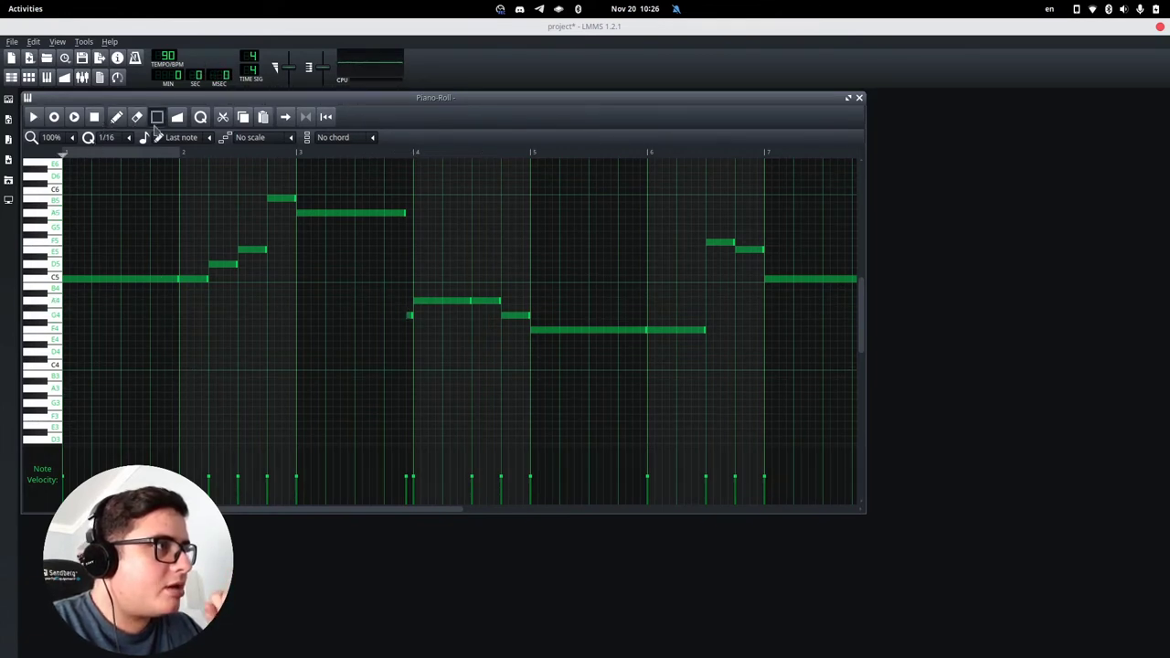
{"action": "left_click_drag", "start_coordinate": [387, 354], "coordinate": [447, 290]}
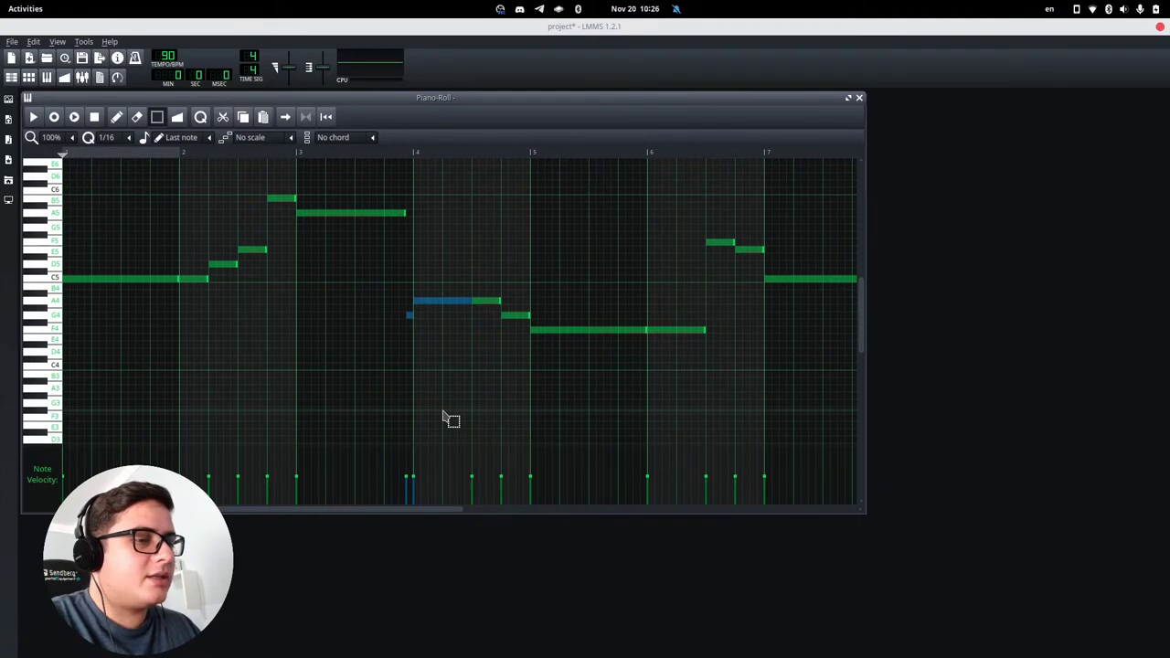
{"action": "key", "text": "shift+Up"}
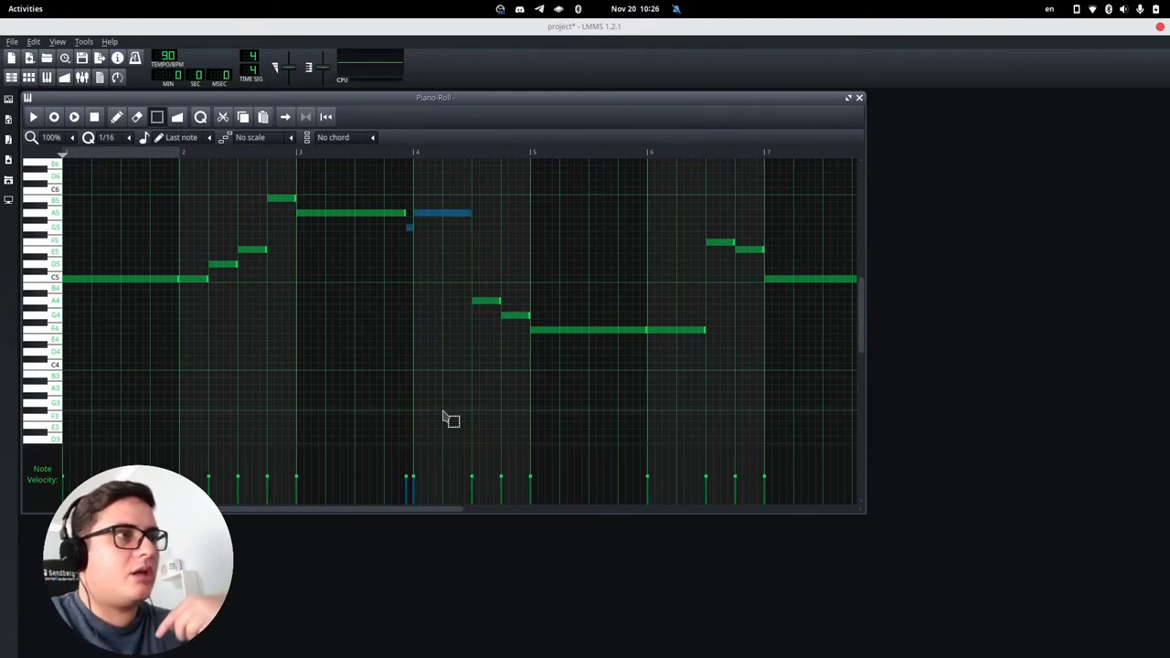
{"action": "left_click", "coordinate": [32, 117]}
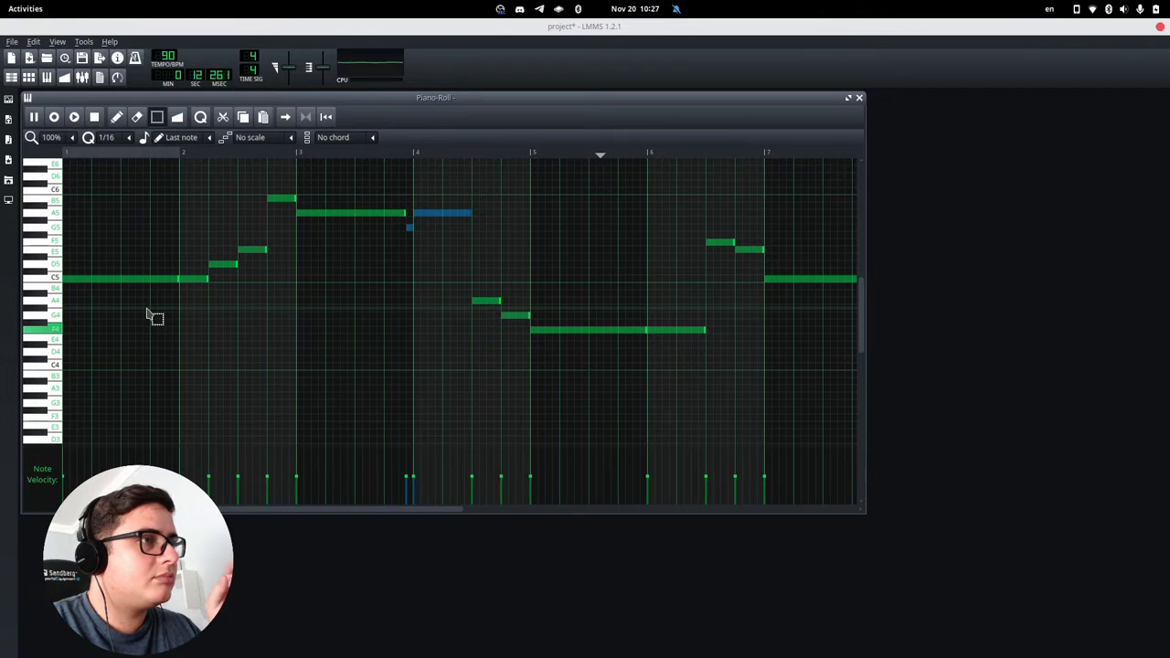
{"action": "key", "text": "space"}
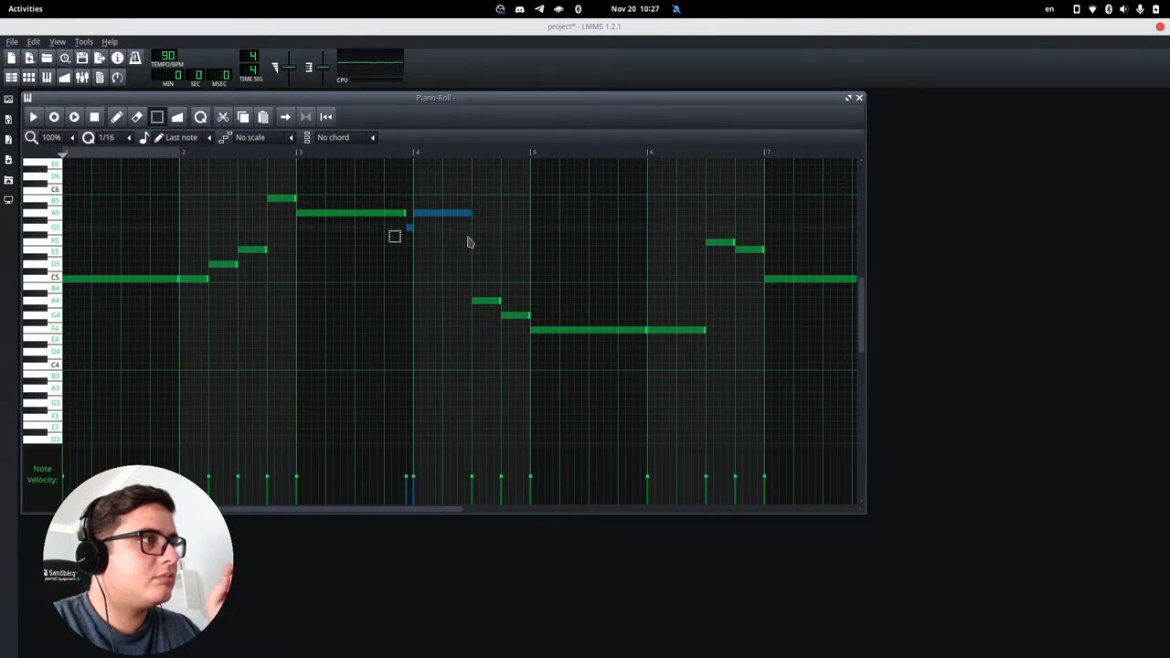
{"action": "left_click", "coordinate": [860, 98]}
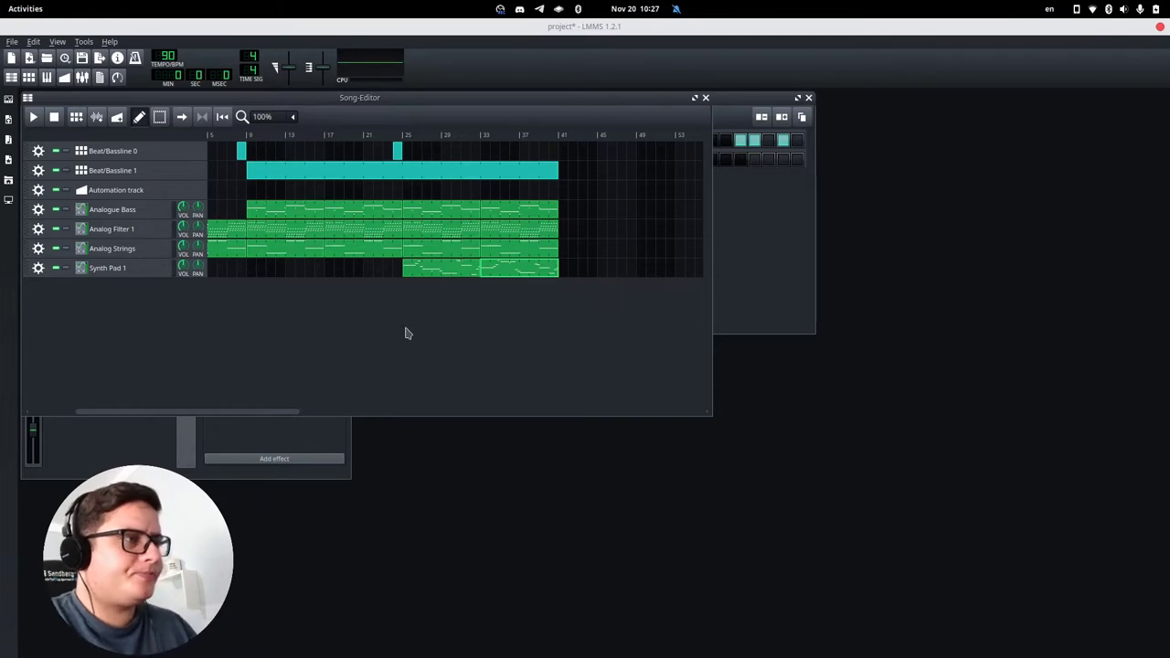
Step: Copy the bar 33 Analogue Bass and Analog Strings patterns and the bar 25 Synth Pad 1 pattern to bar 41
{"action": "left_click_drag", "start_coordinate": [251, 412], "coordinate": [382, 421]}
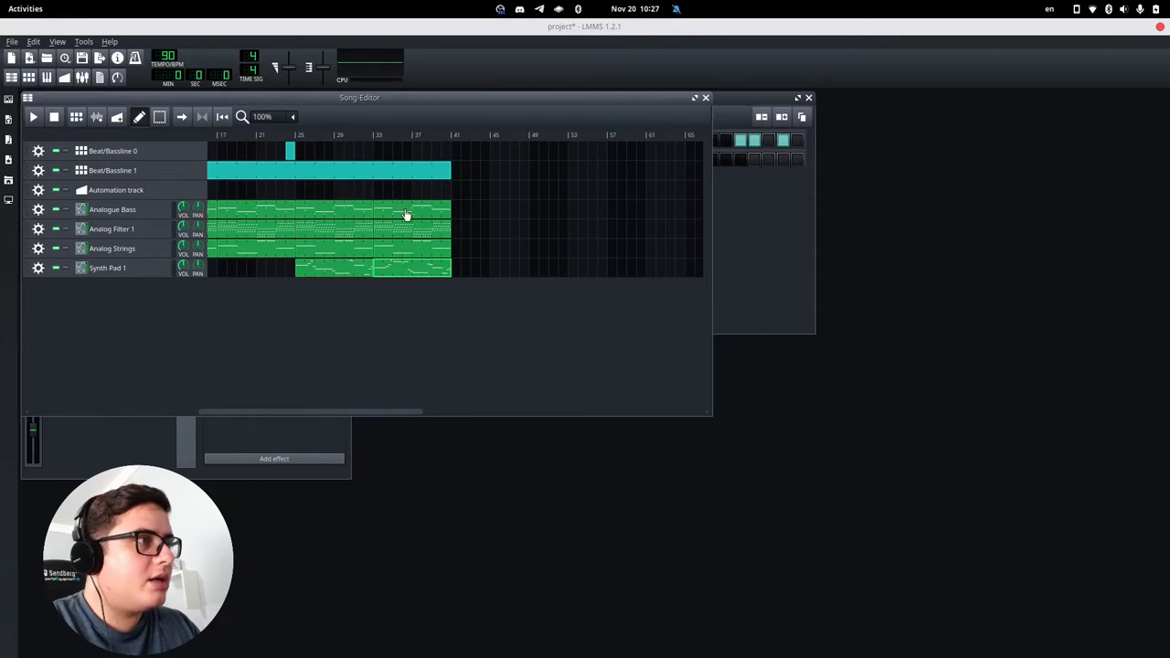
{"action": "left_click_drag", "start_coordinate": [407, 215], "coordinate": [483, 215]}
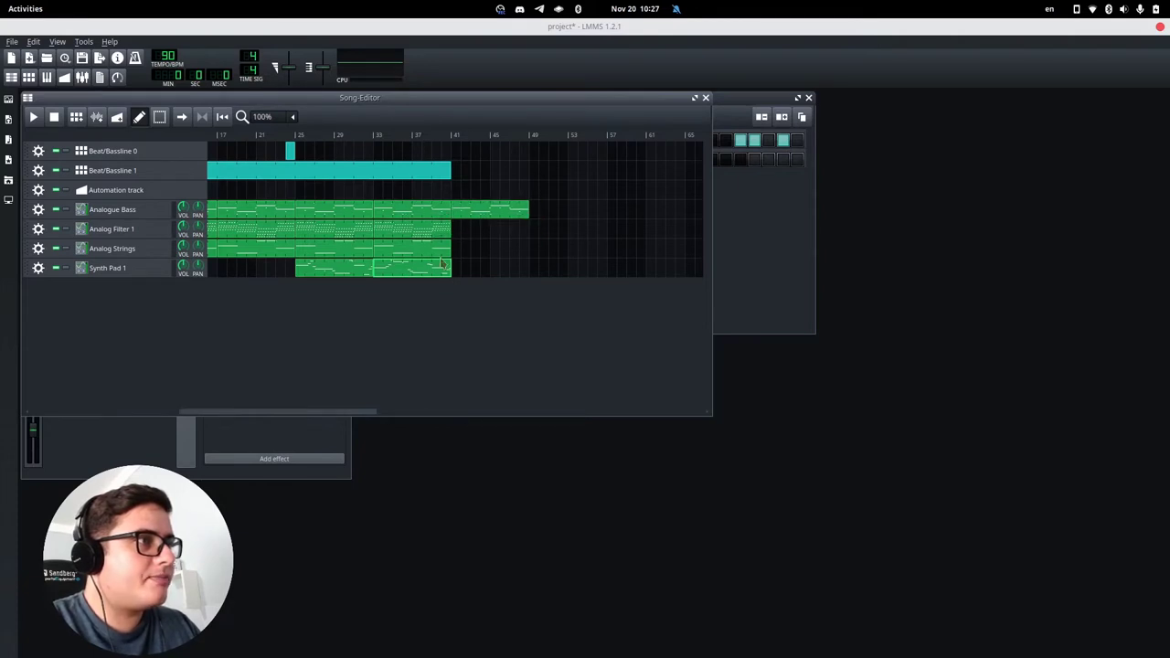
{"action": "left_click_drag", "start_coordinate": [407, 259], "coordinate": [452, 267]}
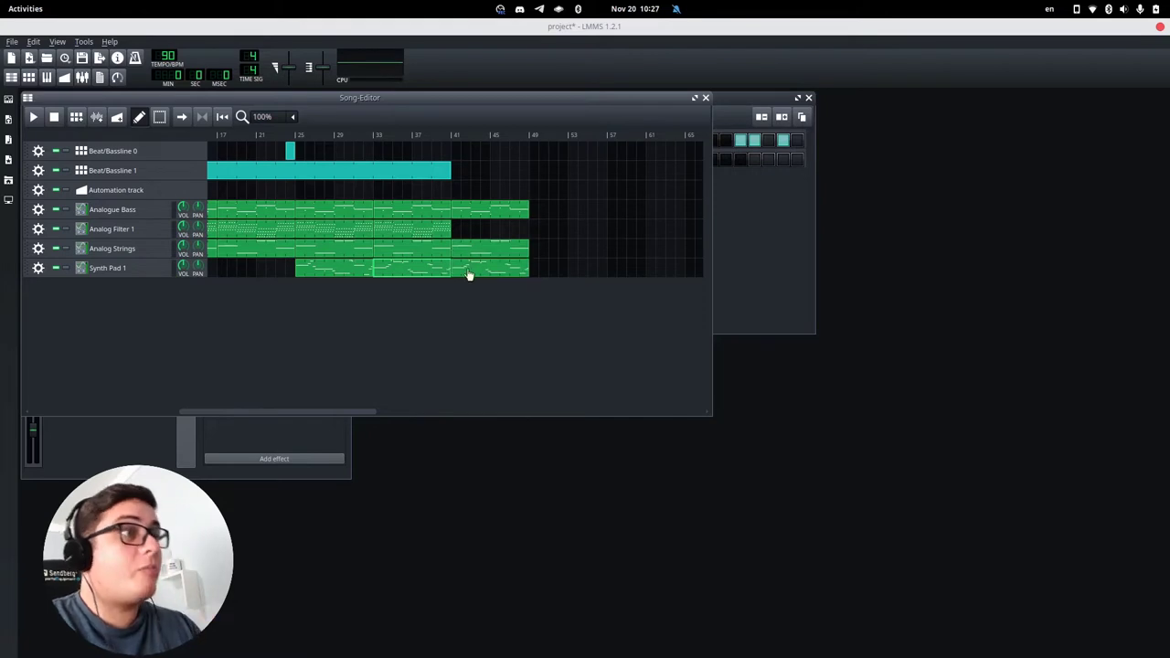
{"action": "middle_click", "coordinate": [469, 273]}
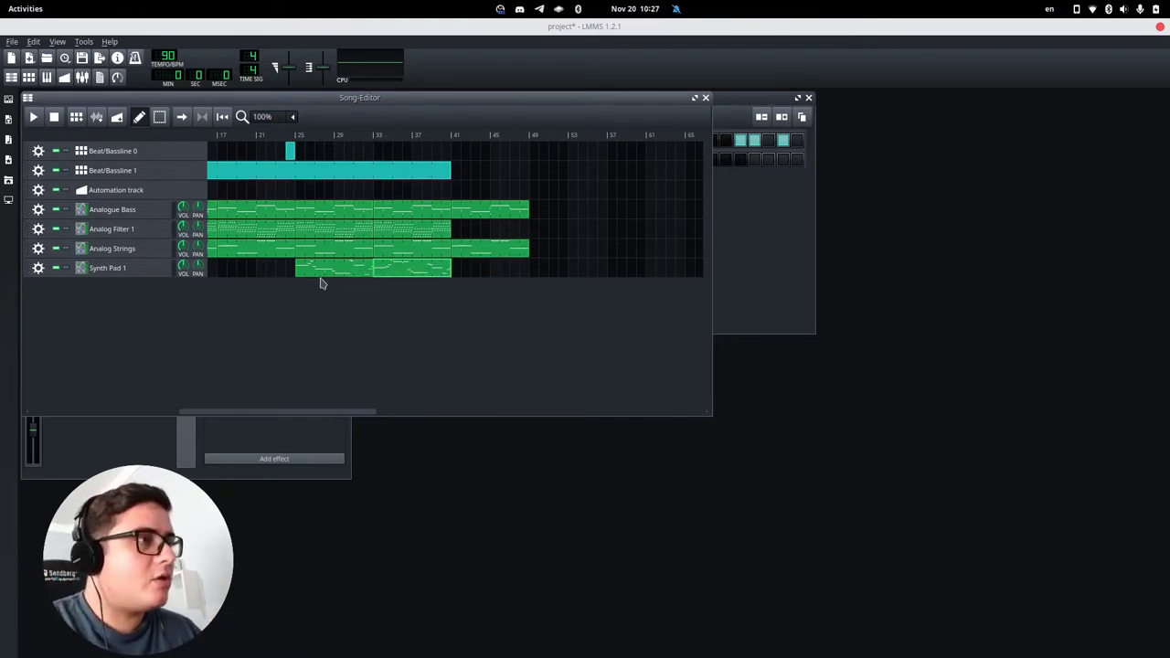
{"action": "left_click_drag", "start_coordinate": [319, 279], "coordinate": [455, 272]}
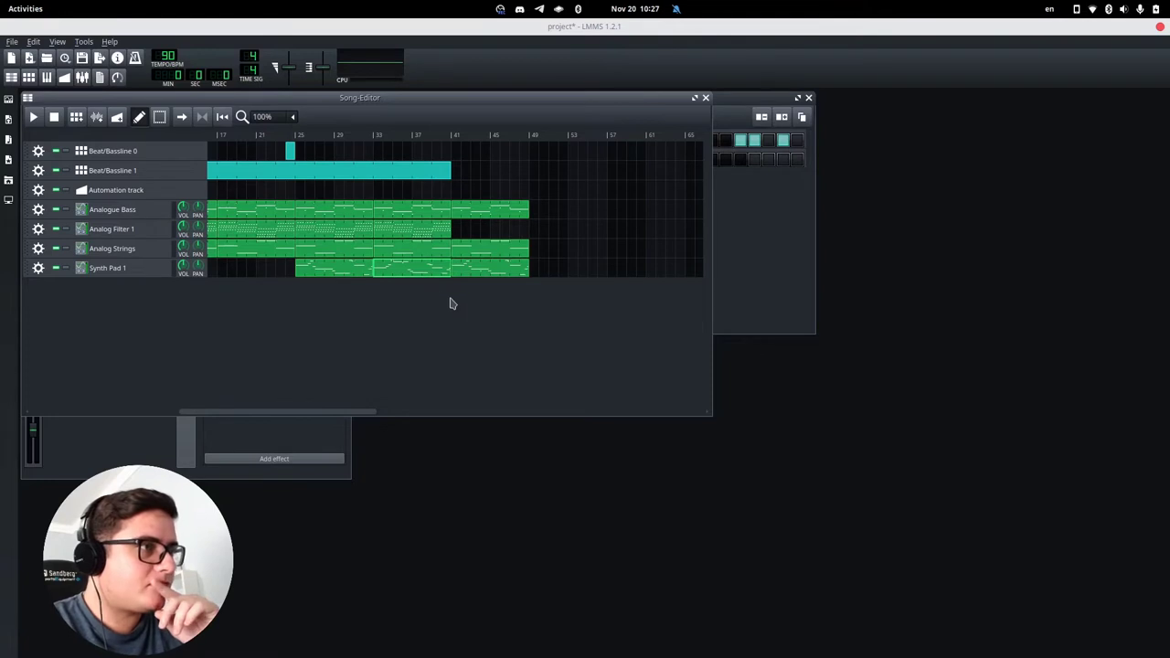
Step: Extend the Beat/Bassline 1 block to bar 49 and add a one-bar Beat/Bassline 0 block at bar 40
{"action": "left_click_drag", "start_coordinate": [339, 411], "coordinate": [383, 403]}
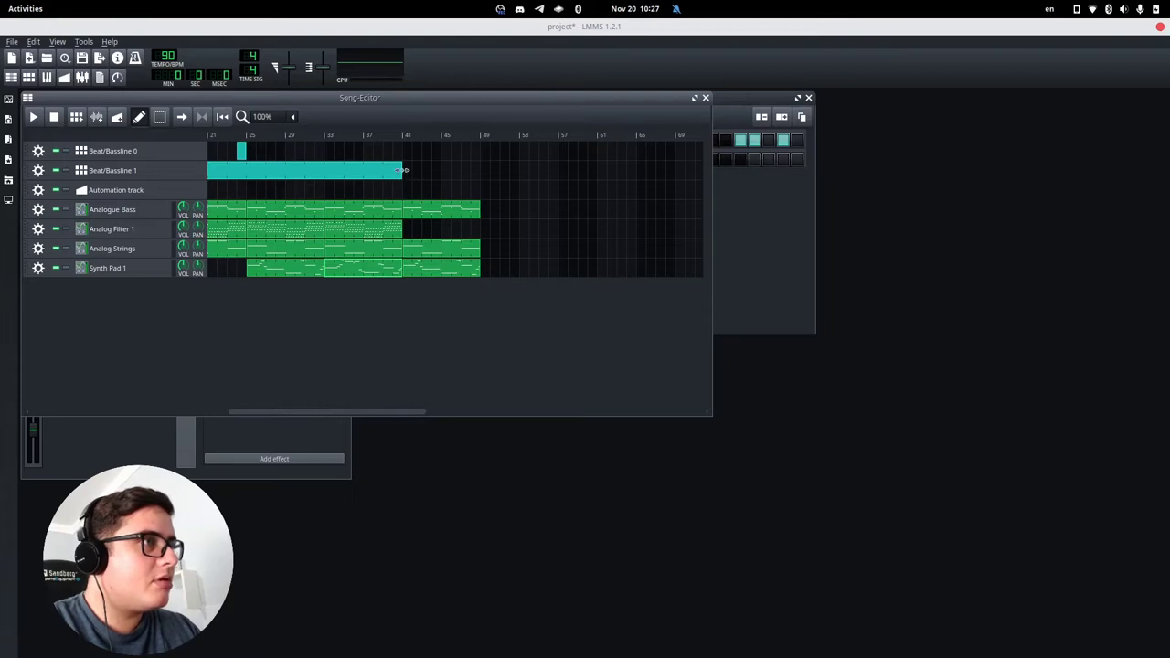
{"action": "left_click_drag", "start_coordinate": [405, 170], "coordinate": [480, 182]}
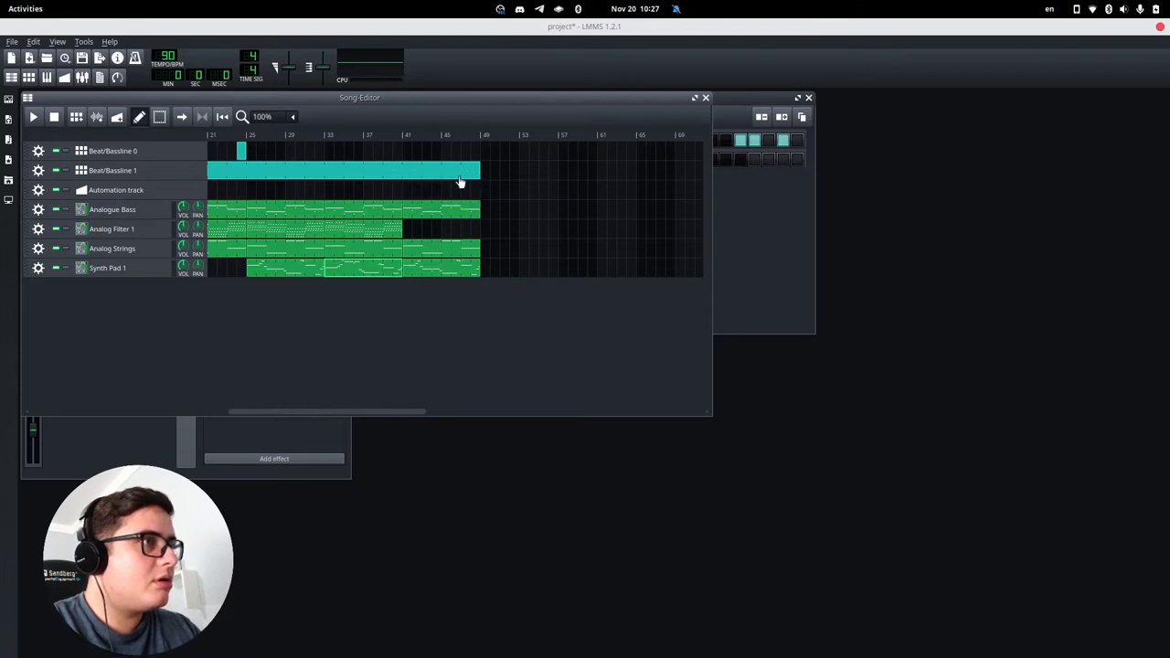
{"action": "left_click", "coordinate": [399, 154]}
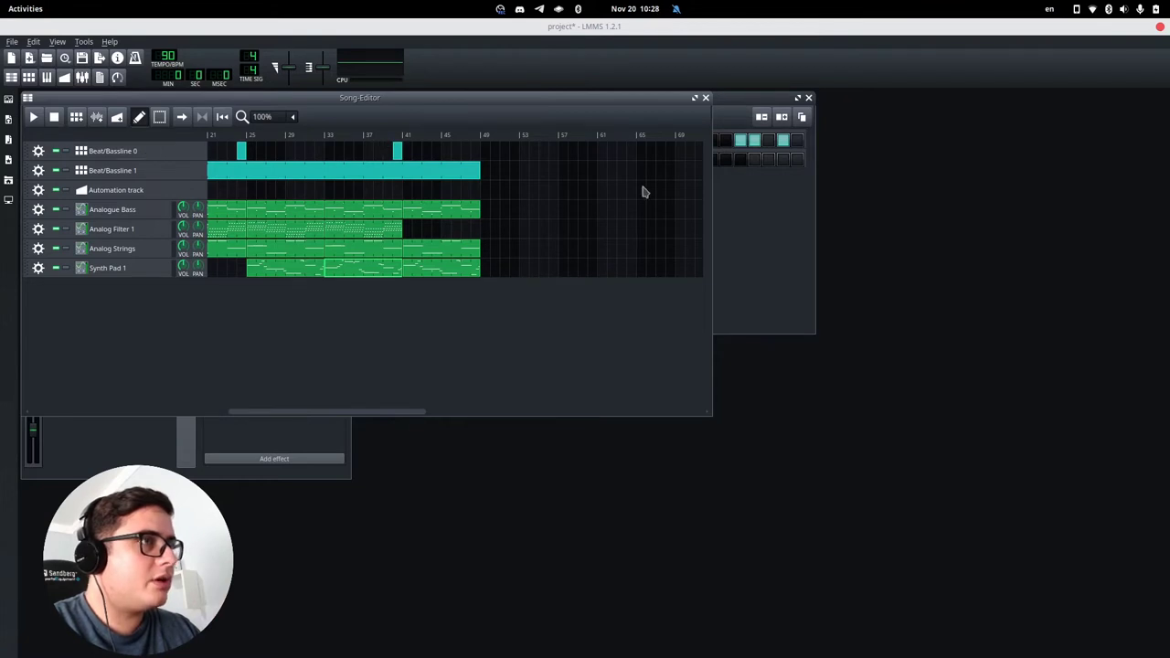
Step: Listen to the Beat/Bassline 0 pattern in the Beat+Bassline Editor and close that editor
{"action": "left_click", "coordinate": [742, 208]}
{"action": "left_click", "coordinate": [404, 116]}
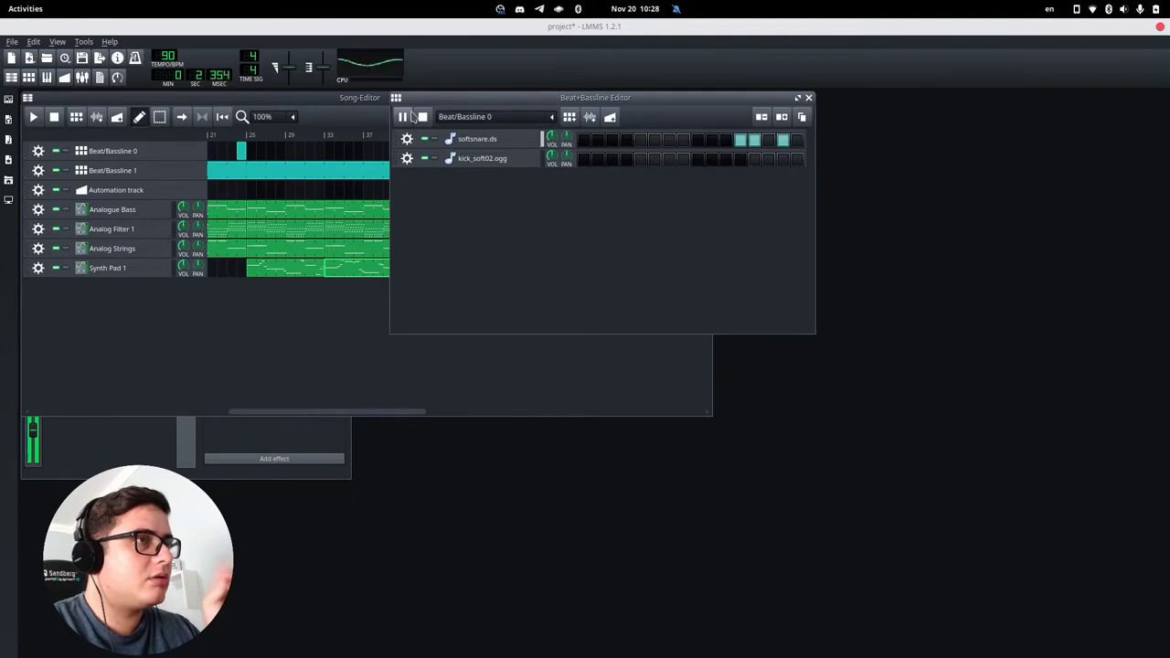
{"action": "left_click", "coordinate": [808, 98]}
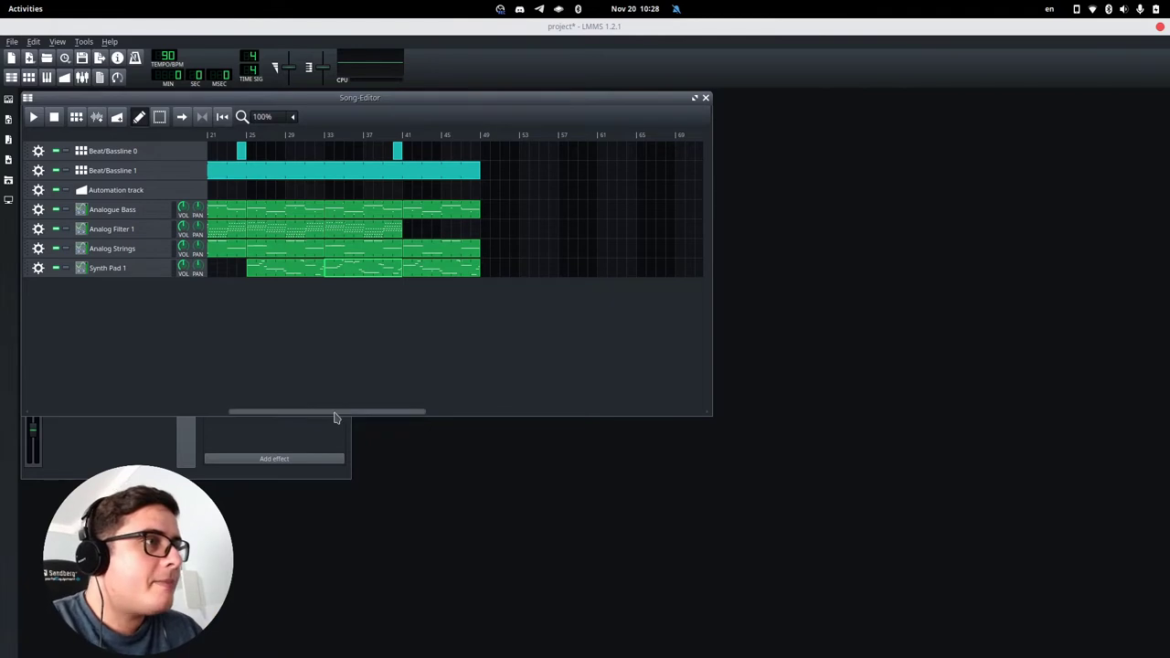
Step: Copy the bar 33 Synth Pad 1 pattern and the eight-bar Analog Strings and Analogue Bass patterns to bar 49
{"action": "mouse_move", "coordinate": [335, 413]}
{"action": "left_mouse_down"}
{"action": "mouse_move", "coordinate": [395, 412]}
{"action": "mouse_move", "coordinate": [348, 415]}
{"action": "left_mouse_up"}
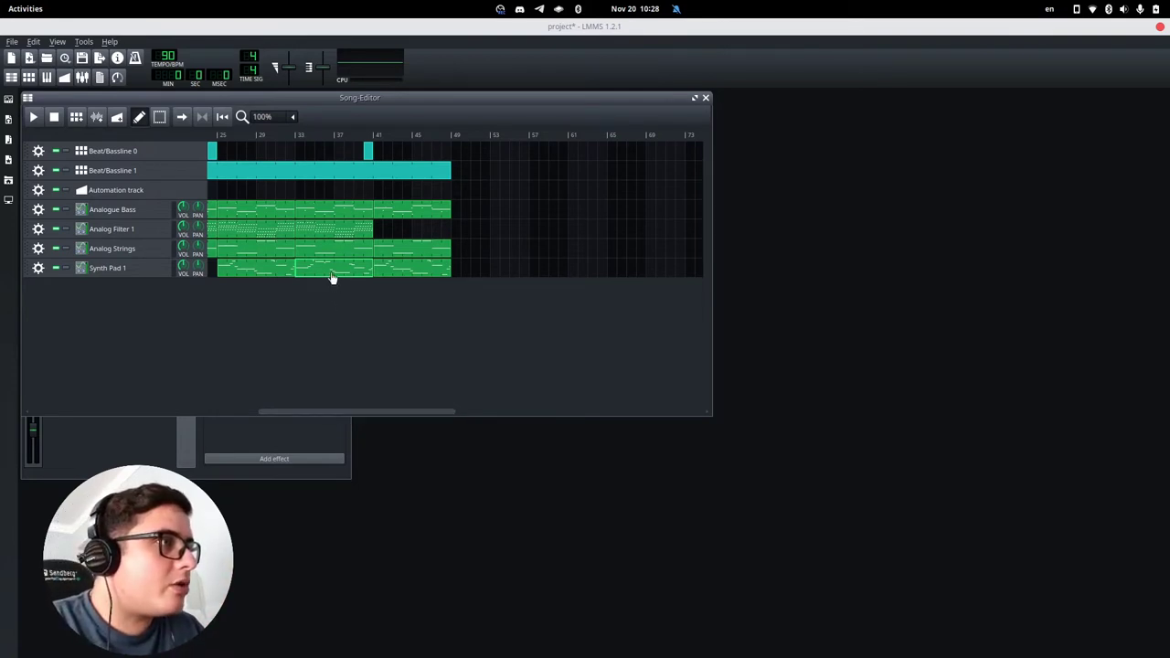
{"action": "left_click_drag", "start_coordinate": [332, 278], "coordinate": [460, 261]}
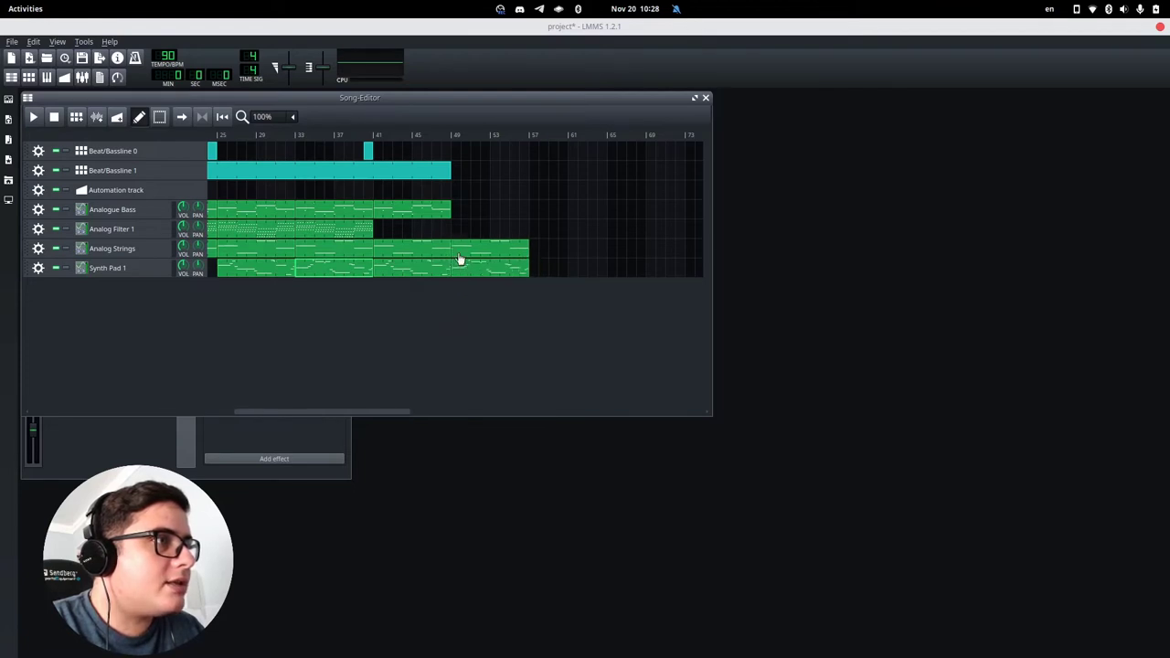
{"action": "left_click_drag", "start_coordinate": [453, 215], "coordinate": [449, 213]}
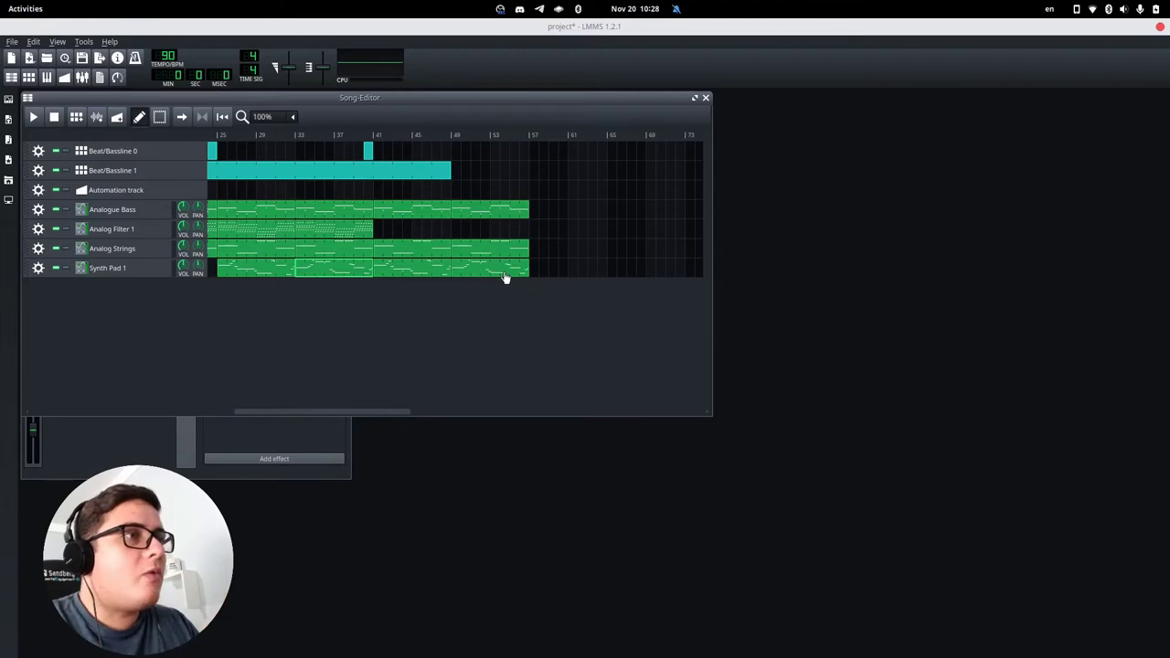
Step: Listen to bar 8 of the bar 49 Synth Pad 1 pattern in the piano roll and close it
{"action": "double_click", "coordinate": [503, 273]}
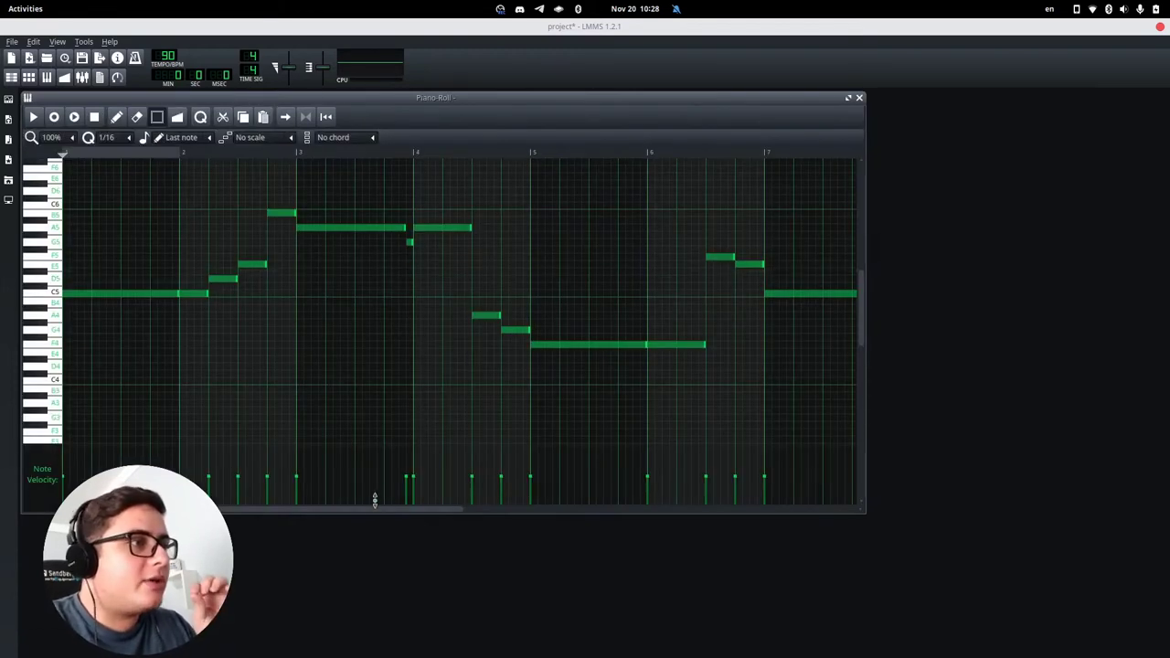
{"action": "left_click_drag", "start_coordinate": [369, 507], "coordinate": [586, 519]}
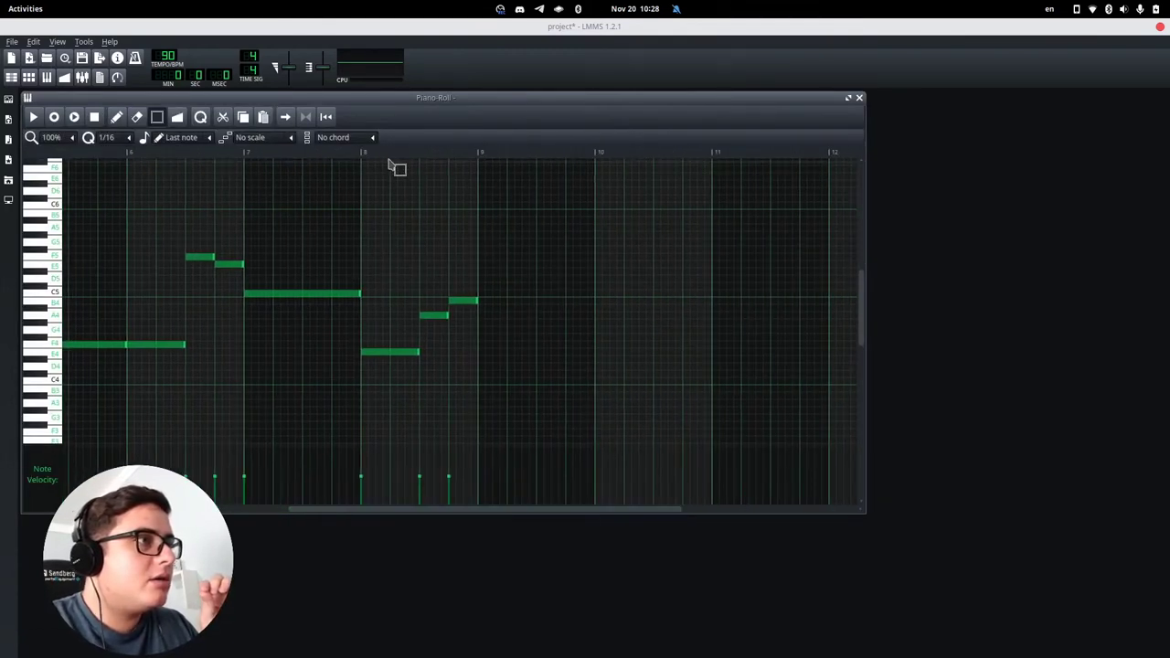
{"action": "left_click", "coordinate": [360, 153]}
{"action": "left_click", "coordinate": [34, 117]}
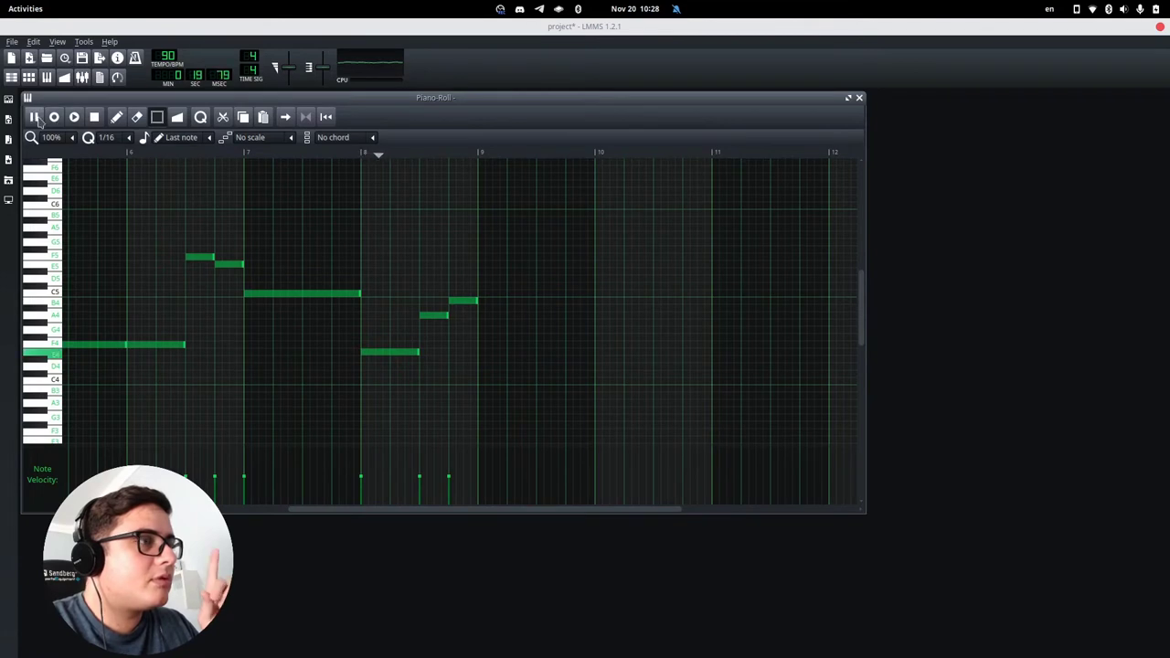
{"action": "left_click", "coordinate": [94, 117]}
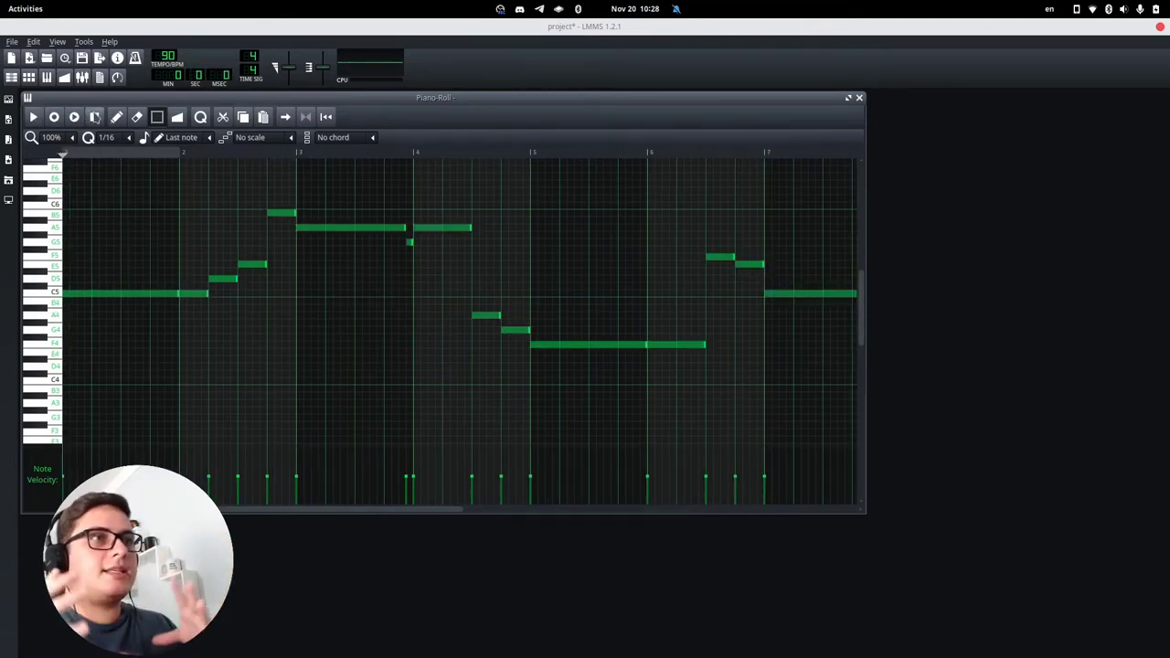
{"action": "left_click", "coordinate": [859, 99]}
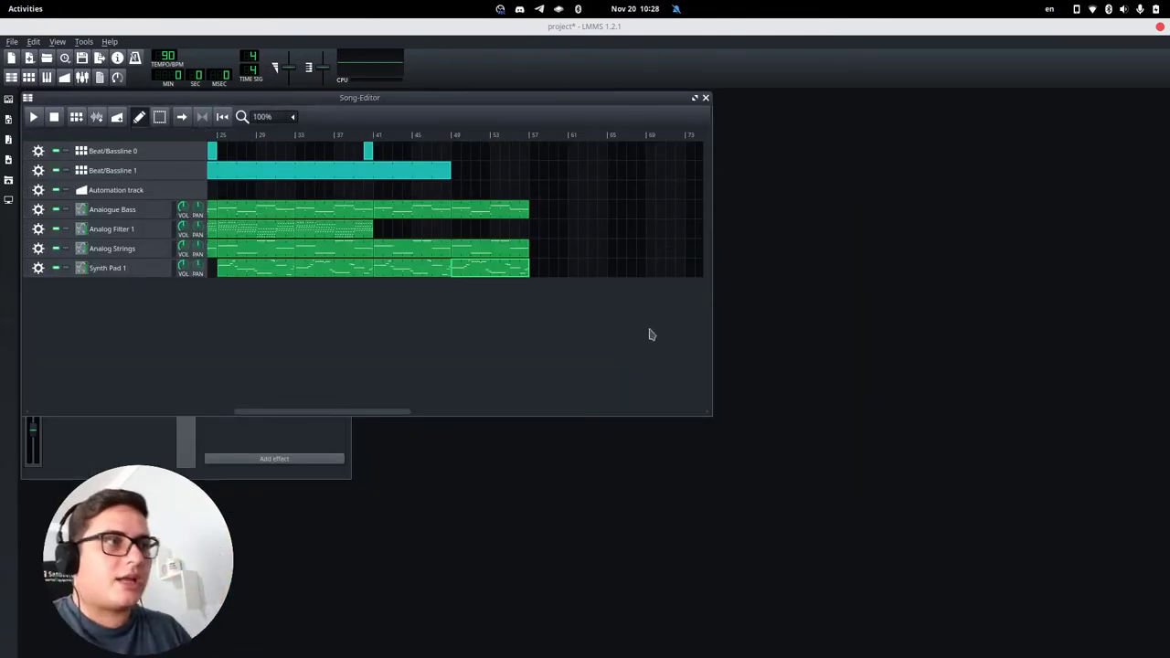
Step: Play the end of the arrangement from about bar 55
{"action": "left_click", "coordinate": [514, 139]}
{"action": "left_click", "coordinate": [33, 116]}
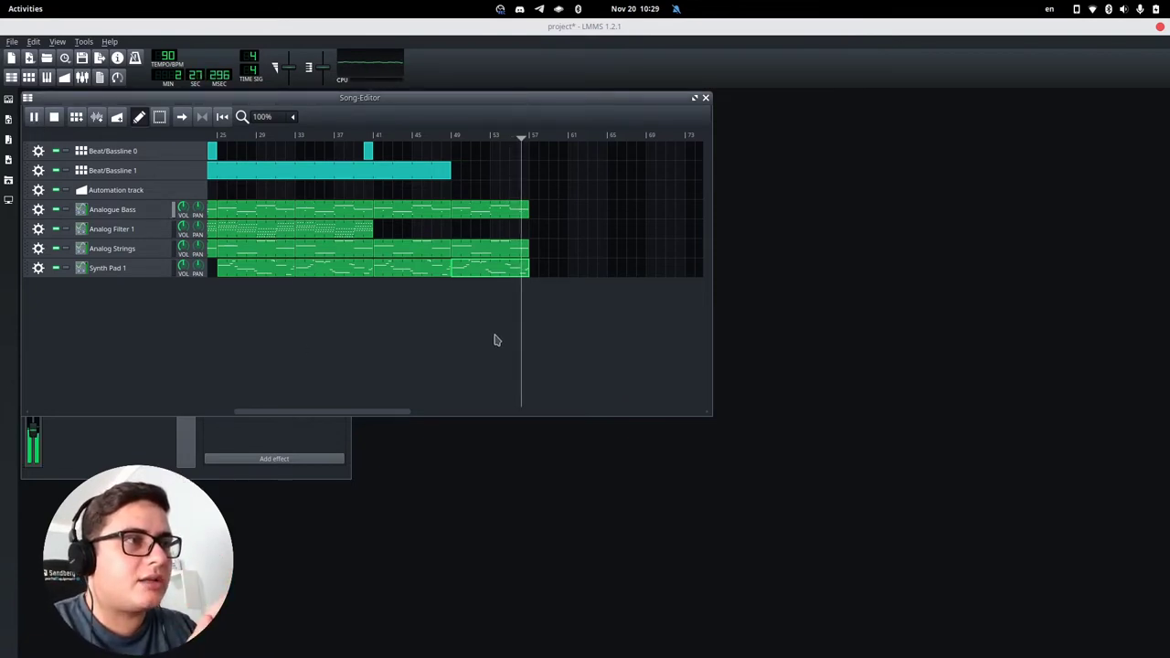
{"action": "left_click", "coordinate": [54, 116]}
Step: Add a one-bar Beat/Bassline 0 block at bar 56 and check the notes of the bar 49 Synth Pad 1 pattern
{"action": "left_click_drag", "start_coordinate": [160, 412], "coordinate": [436, 429]}
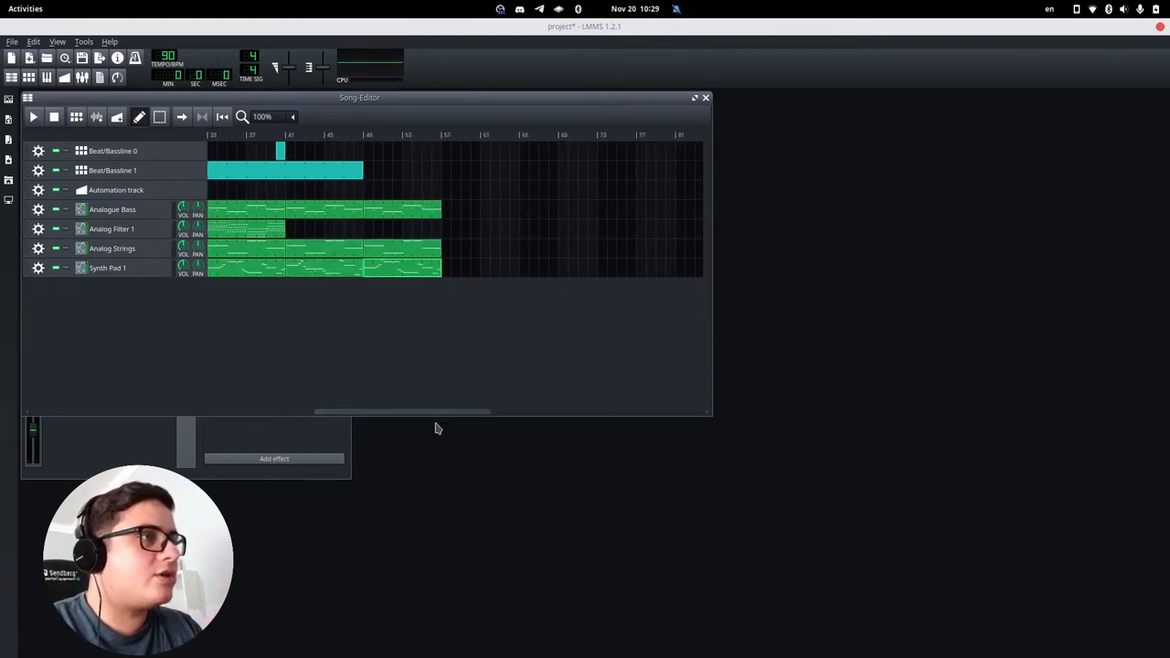
{"action": "left_click", "coordinate": [437, 157]}
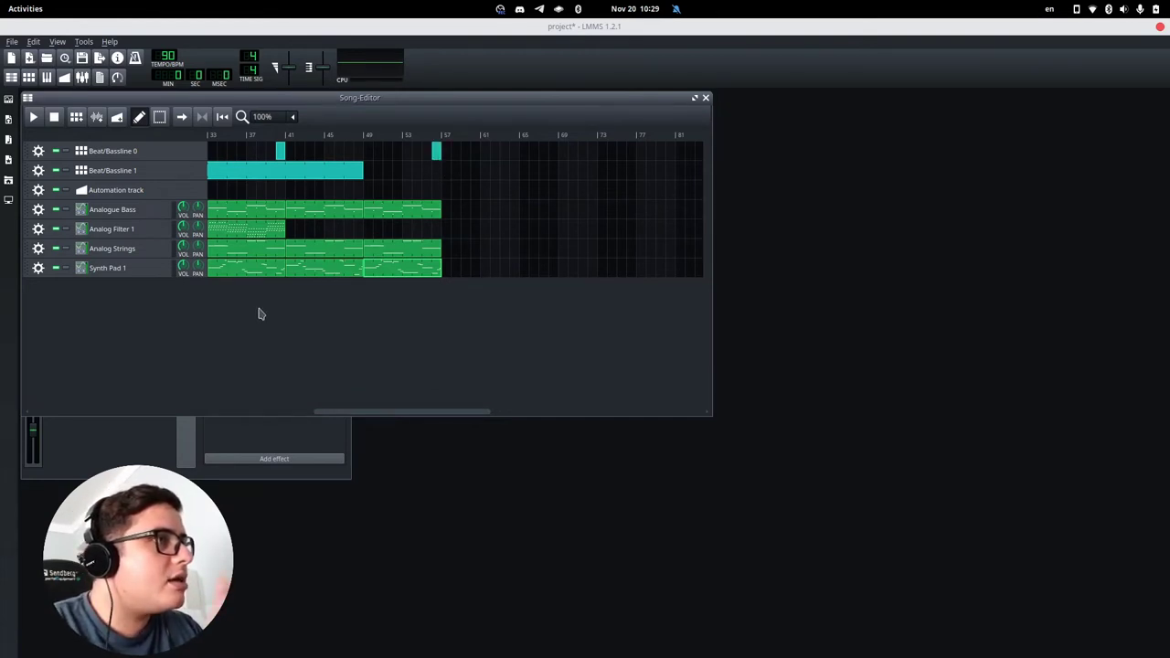
{"action": "double_click", "coordinate": [420, 276]}
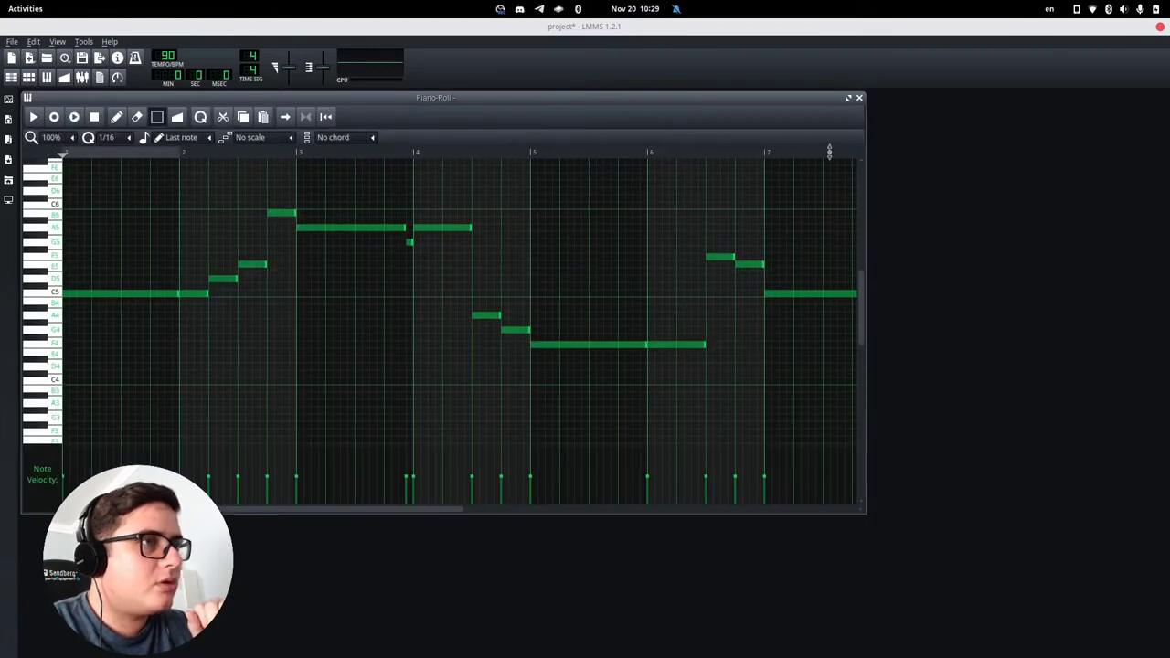
{"action": "left_click", "coordinate": [860, 97]}
Step: Delete the notes in the second half of bar 8 in the bar 49 Analogue Bass pattern
{"action": "double_click", "coordinate": [420, 207]}
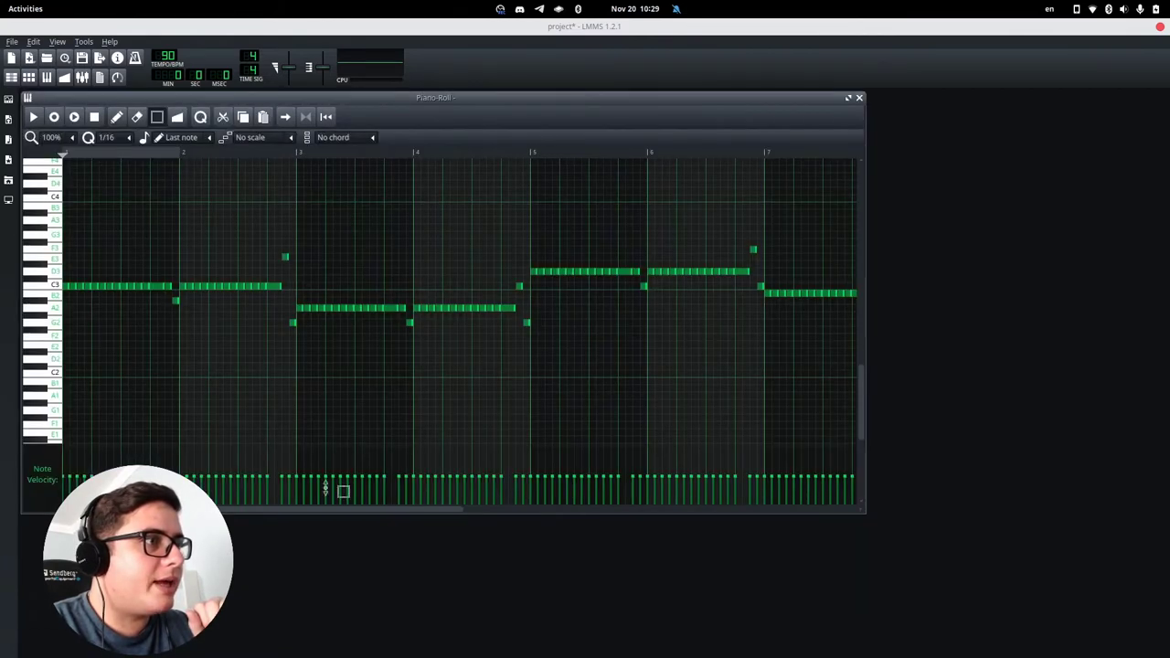
{"action": "left_click_drag", "start_coordinate": [308, 512], "coordinate": [548, 520]}
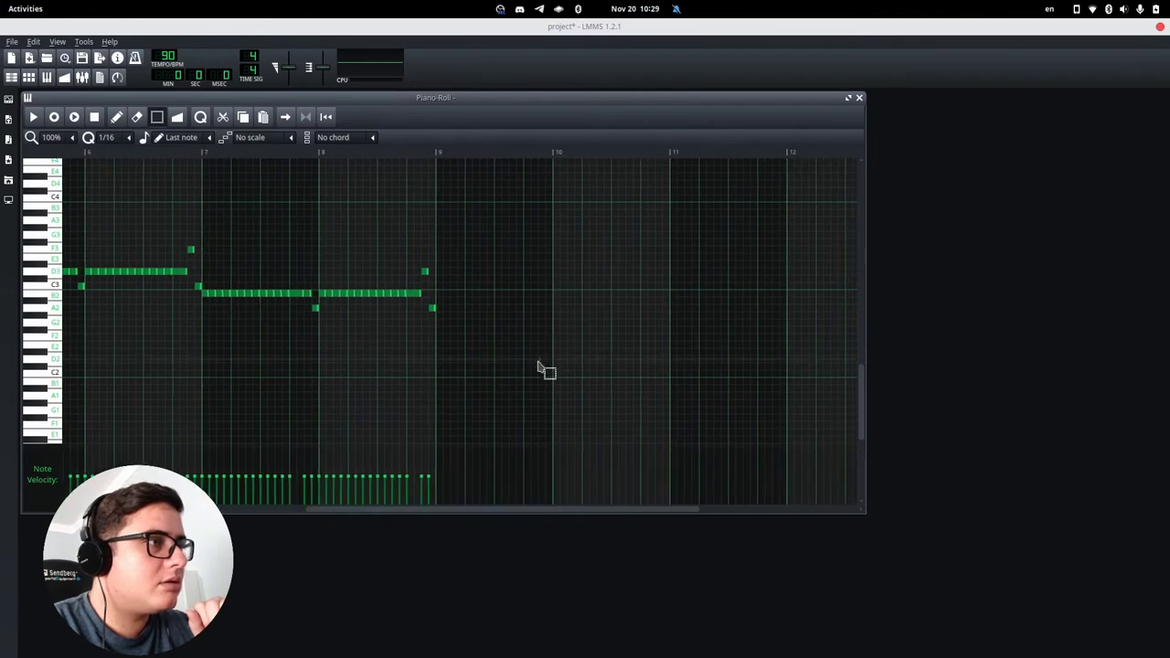
{"action": "left_click_drag", "start_coordinate": [540, 361], "coordinate": [382, 168]}
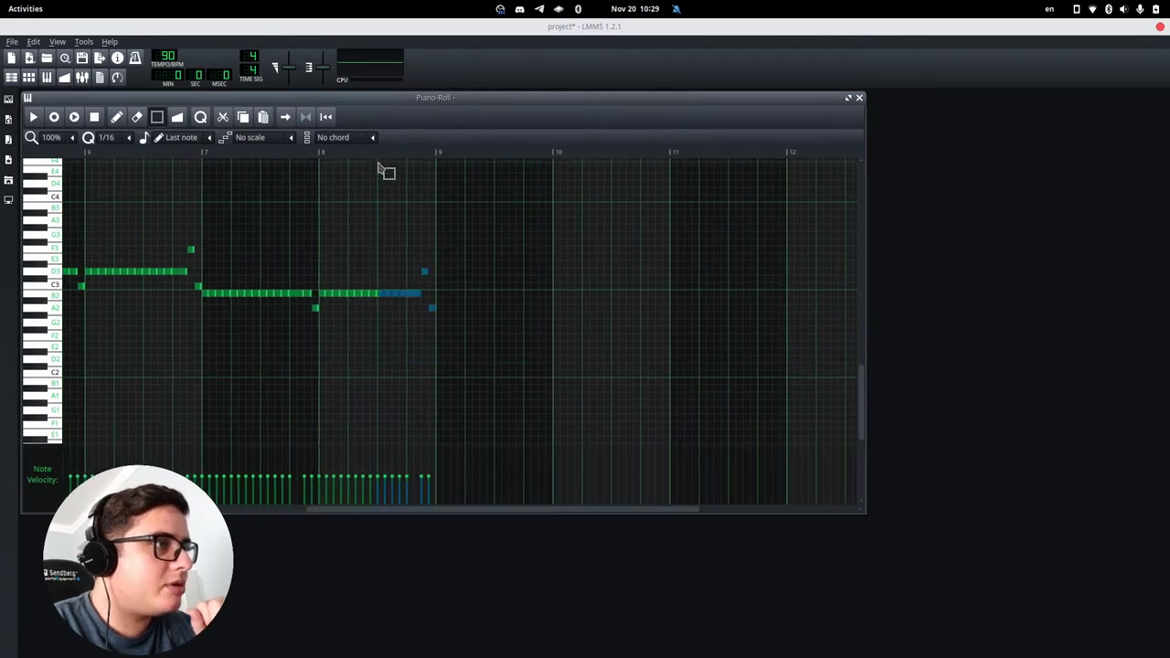
{"action": "key", "text": "Delete"}
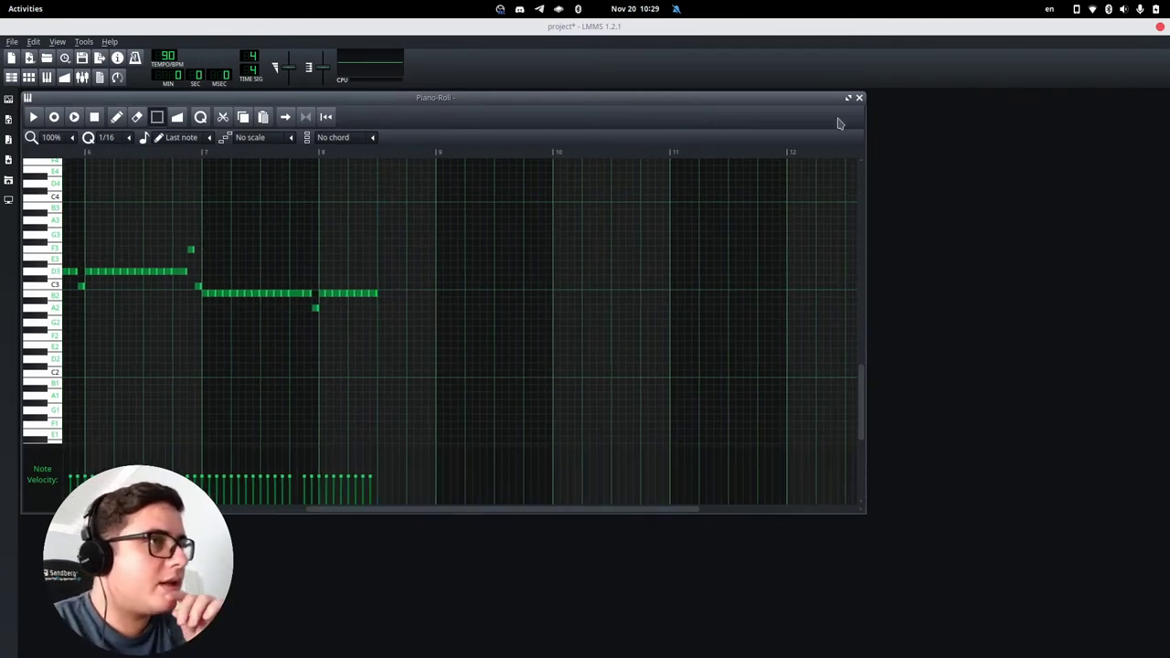
{"action": "left_click", "coordinate": [859, 97]}
Step: Shorten the last B2 note of the bar 49 Analog Strings pattern by about half a bar
{"action": "double_click", "coordinate": [429, 253]}
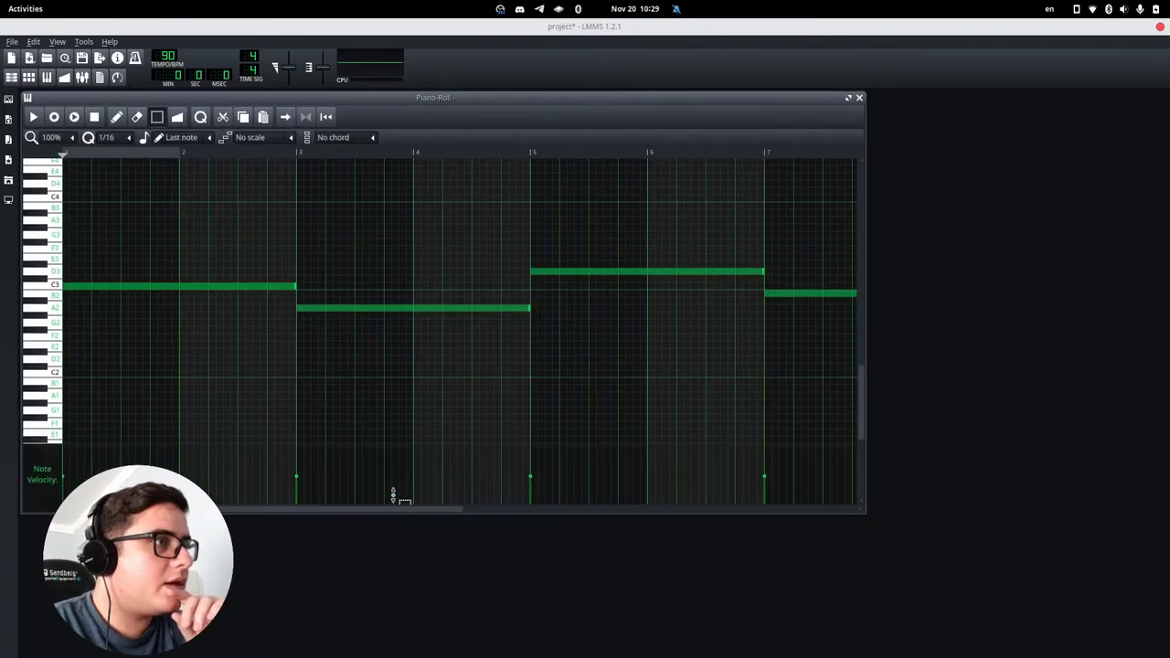
{"action": "left_click_drag", "start_coordinate": [379, 506], "coordinate": [589, 517]}
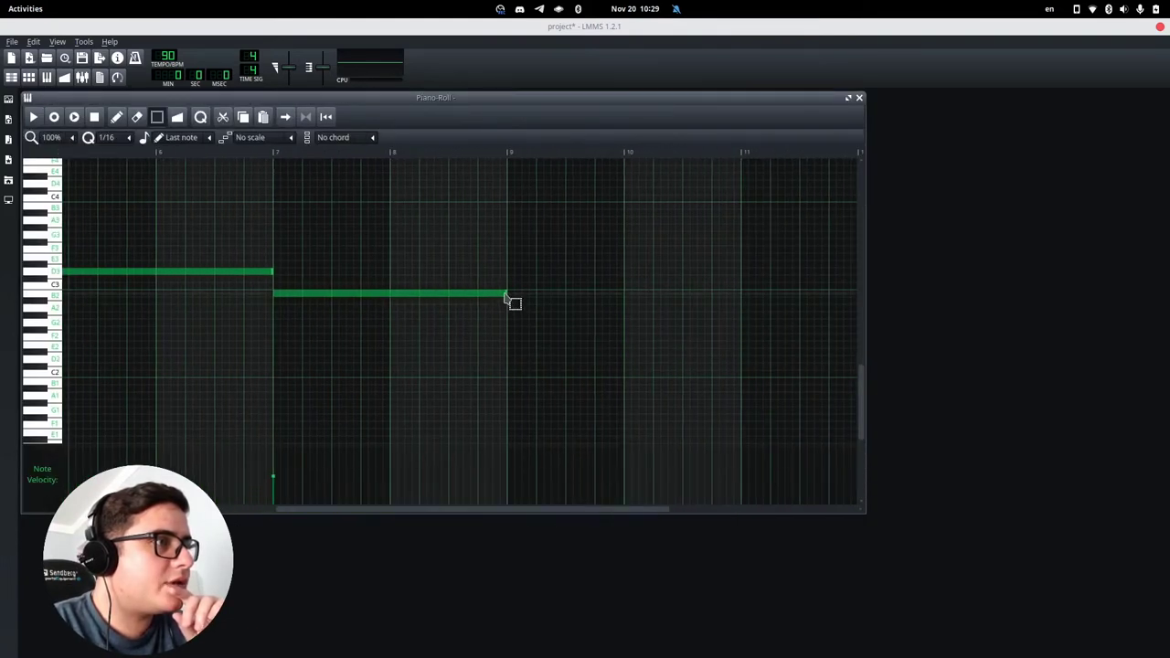
{"action": "left_click_drag", "start_coordinate": [511, 299], "coordinate": [455, 308]}
{"action": "left_click", "coordinate": [858, 97]}
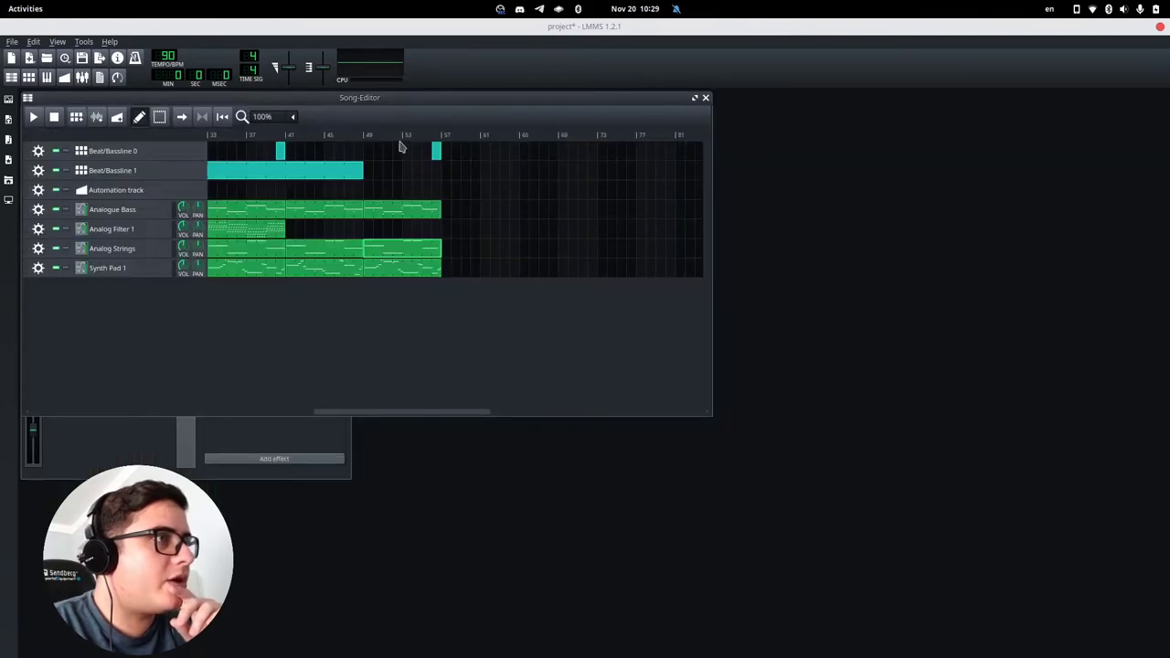
Step: Listen to the edited bass and strings ending together with the bar 56 Beat/Bassline 0 block
{"action": "left_click", "coordinate": [425, 137]}
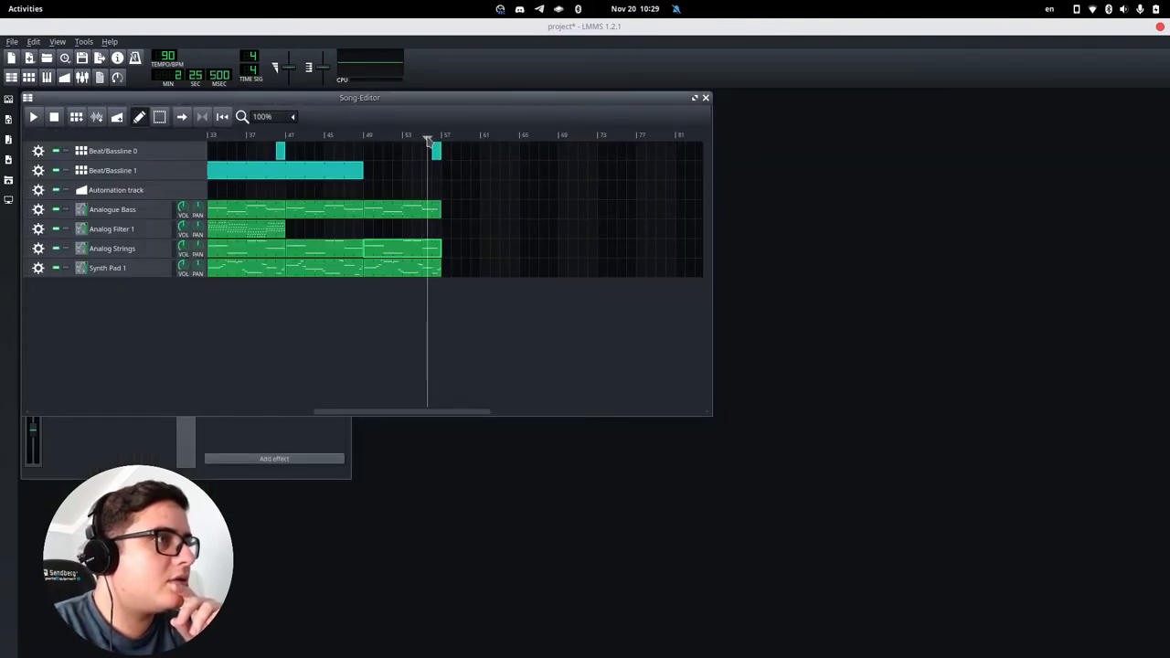
{"action": "left_click", "coordinate": [33, 117]}
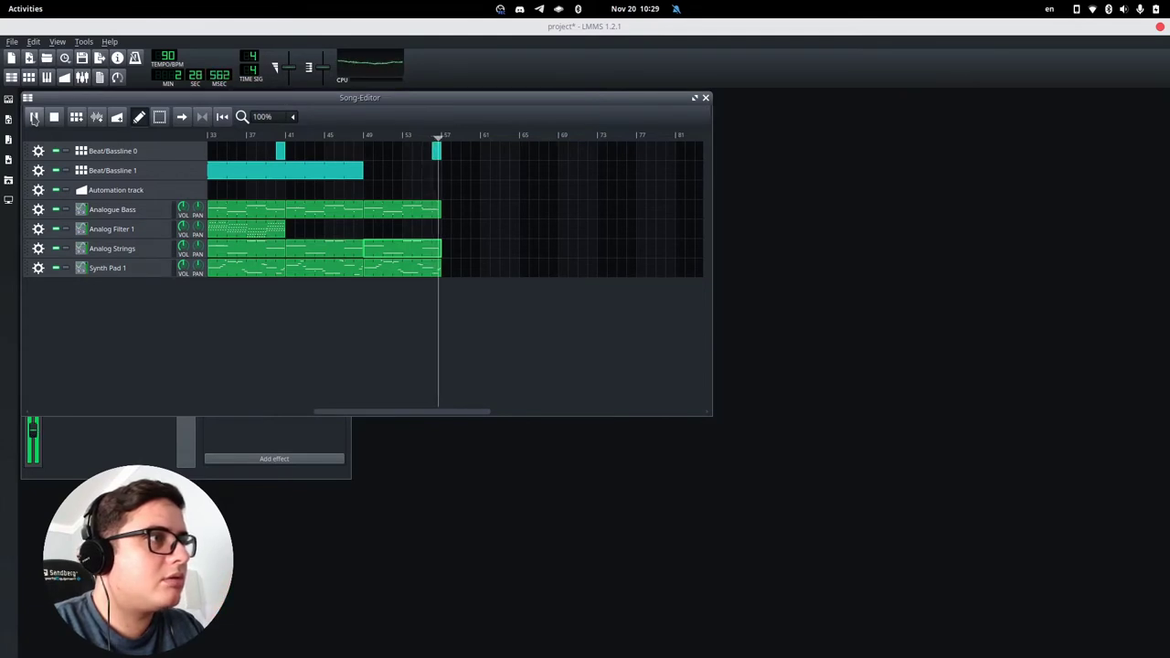
{"action": "left_click", "coordinate": [54, 117]}
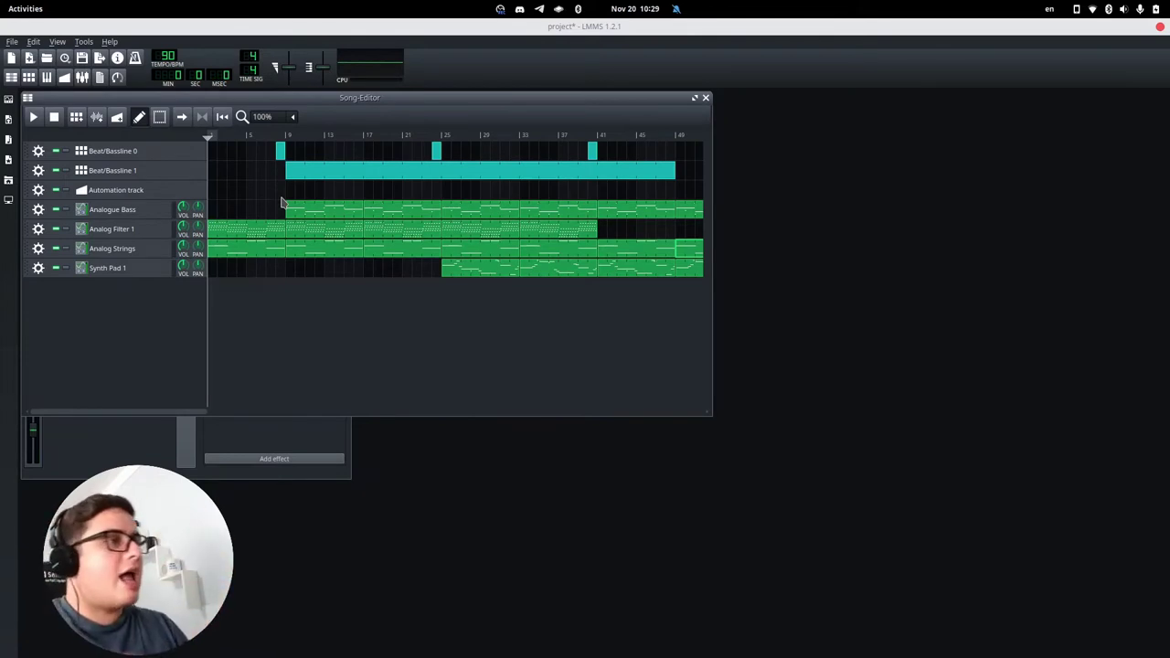
Step: Copy the Analogue Bass, Analog Filter 1, Analog Strings and Synth Pad 1 patterns to bar 57 and add a Beat/Bassline 1 block from bar 57 to 73
{"action": "left_click_drag", "start_coordinate": [97, 412], "coordinate": [374, 426]}
{"action": "left_click_drag", "start_coordinate": [289, 229], "coordinate": [457, 218]}
{"action": "left_click_drag", "start_coordinate": [342, 251], "coordinate": [452, 249]}
{"action": "left_click_drag", "start_coordinate": [336, 273], "coordinate": [459, 275]}
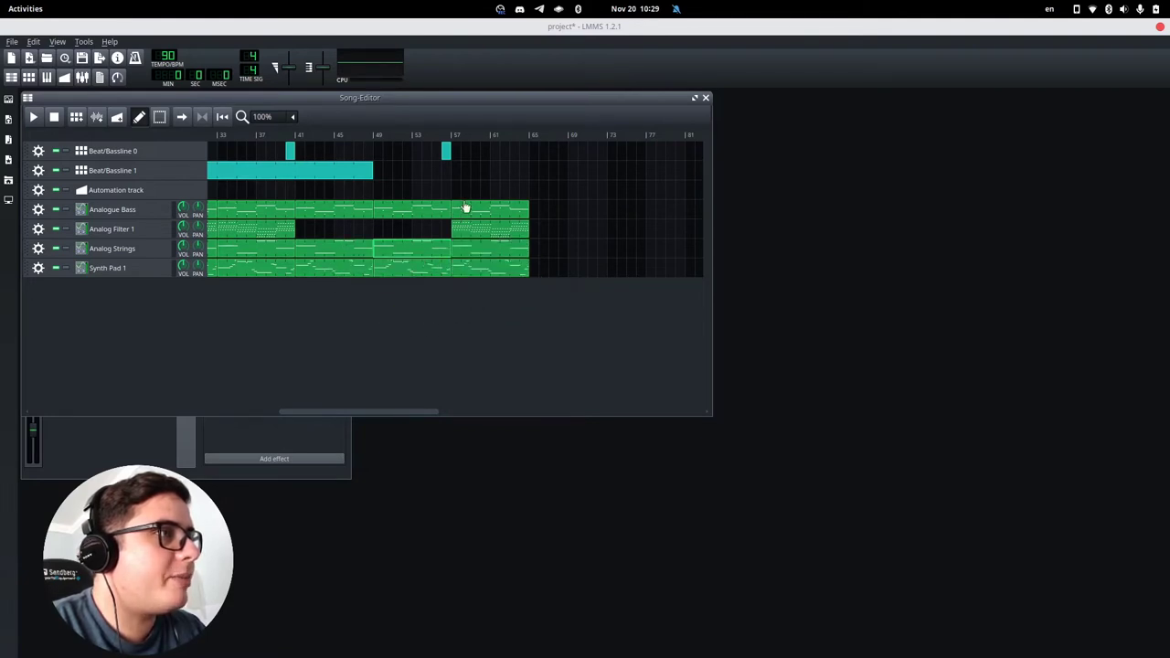
{"action": "left_click", "coordinate": [454, 170]}
{"action": "left_click_drag", "start_coordinate": [460, 171], "coordinate": [605, 175]}
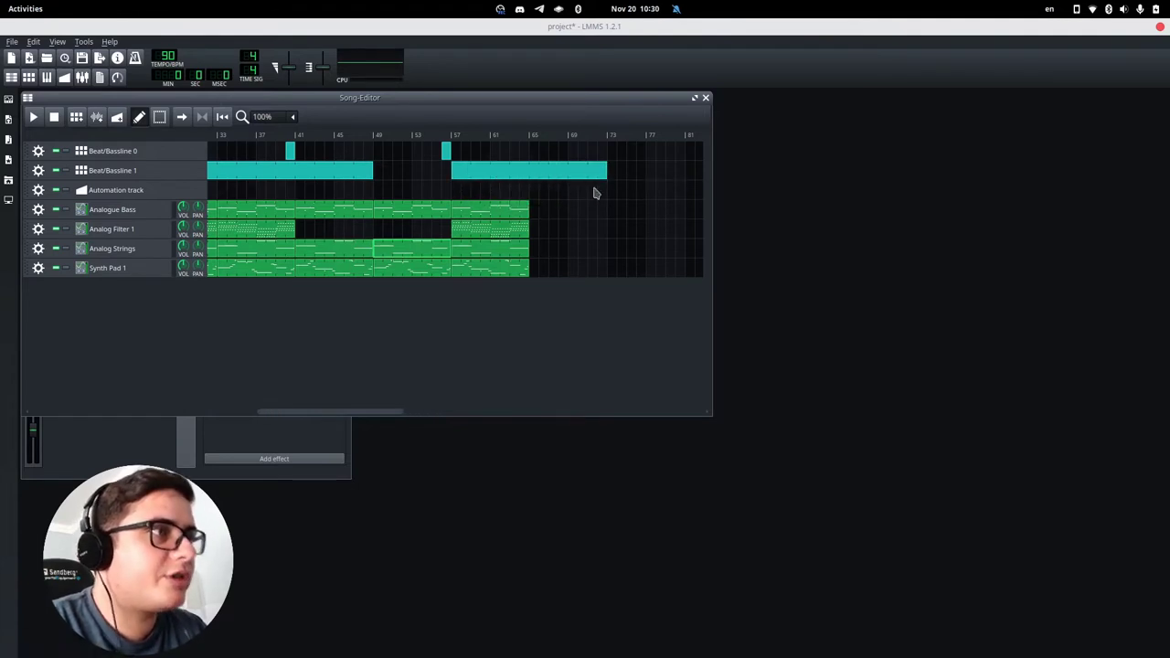
Step: Copy the bass, filter and strings patterns to bar 65, along with the bar 49 Synth Pad 1 pattern
{"action": "mouse_move", "coordinate": [512, 213]}
{"action": "left_mouse_down"}
{"action": "mouse_move", "coordinate": [534, 226]}
{"action": "mouse_move", "coordinate": [534, 212]}
{"action": "left_mouse_up"}
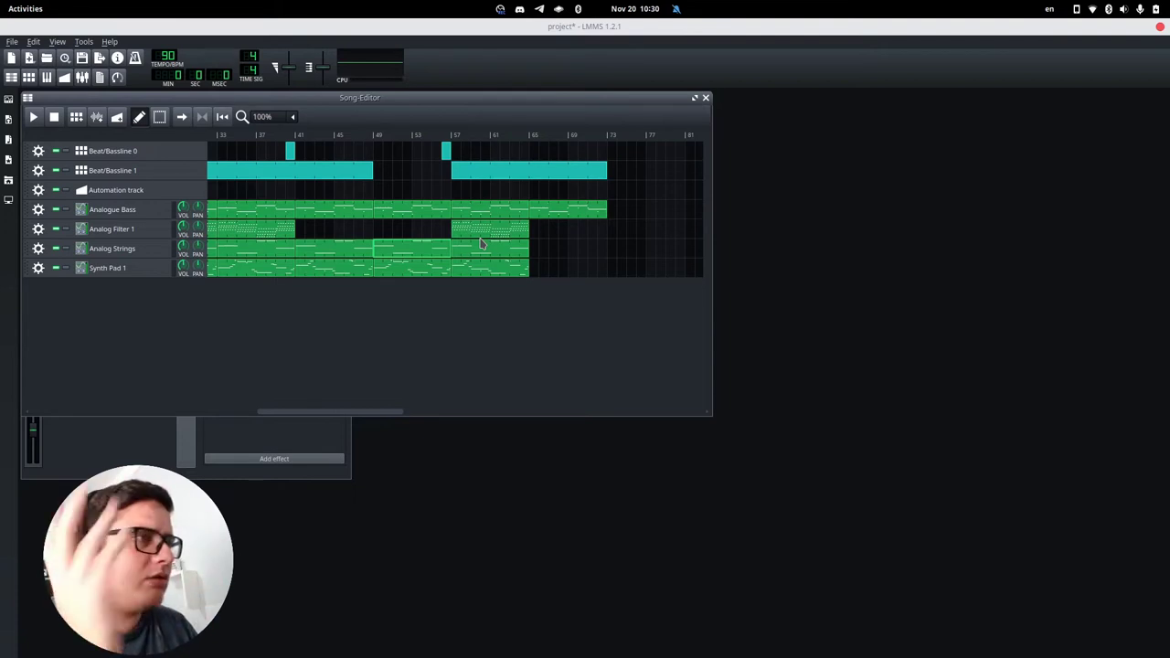
{"action": "left_click_drag", "start_coordinate": [478, 255], "coordinate": [533, 230]}
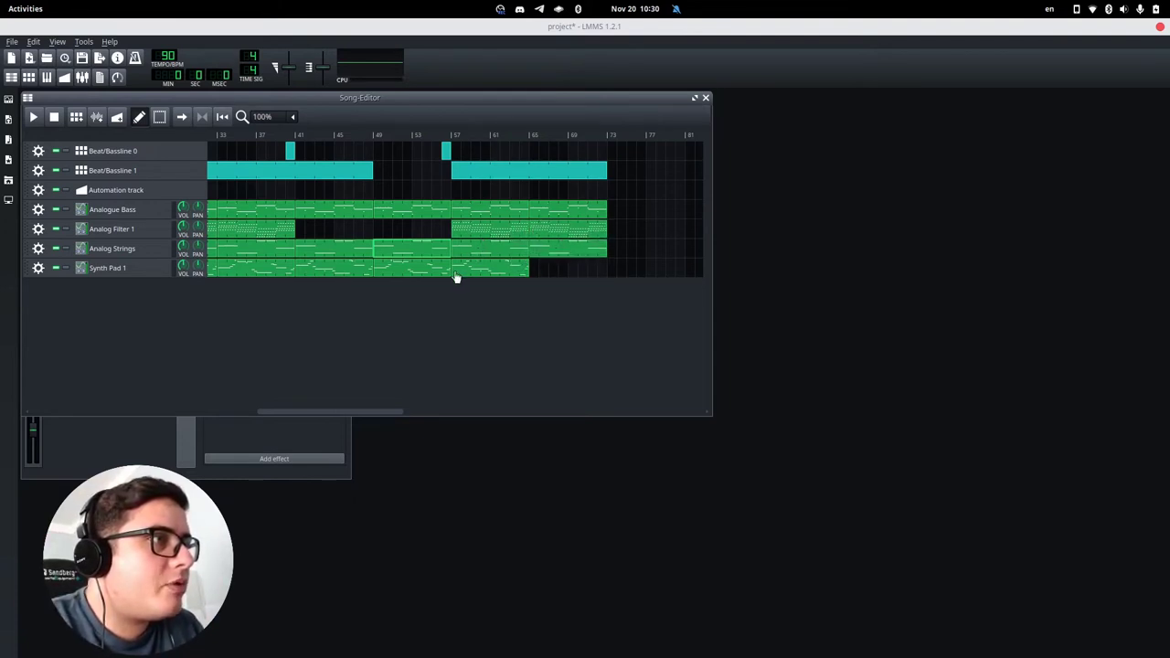
{"action": "left_click_drag", "start_coordinate": [448, 279], "coordinate": [535, 273]}
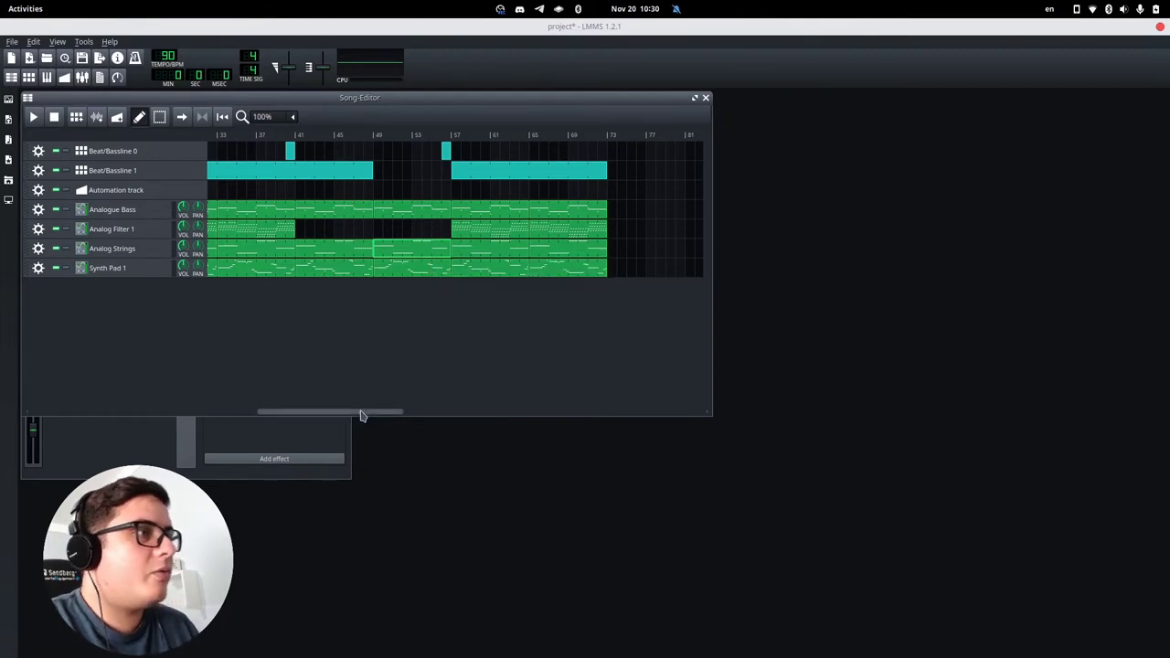
Step: Copy the bar 57 Synth Pad 1 pattern and the Analogue Bass, Analog Filter 1 and Analog Strings patterns to bar 73
{"action": "left_click_drag", "start_coordinate": [361, 413], "coordinate": [486, 419]}
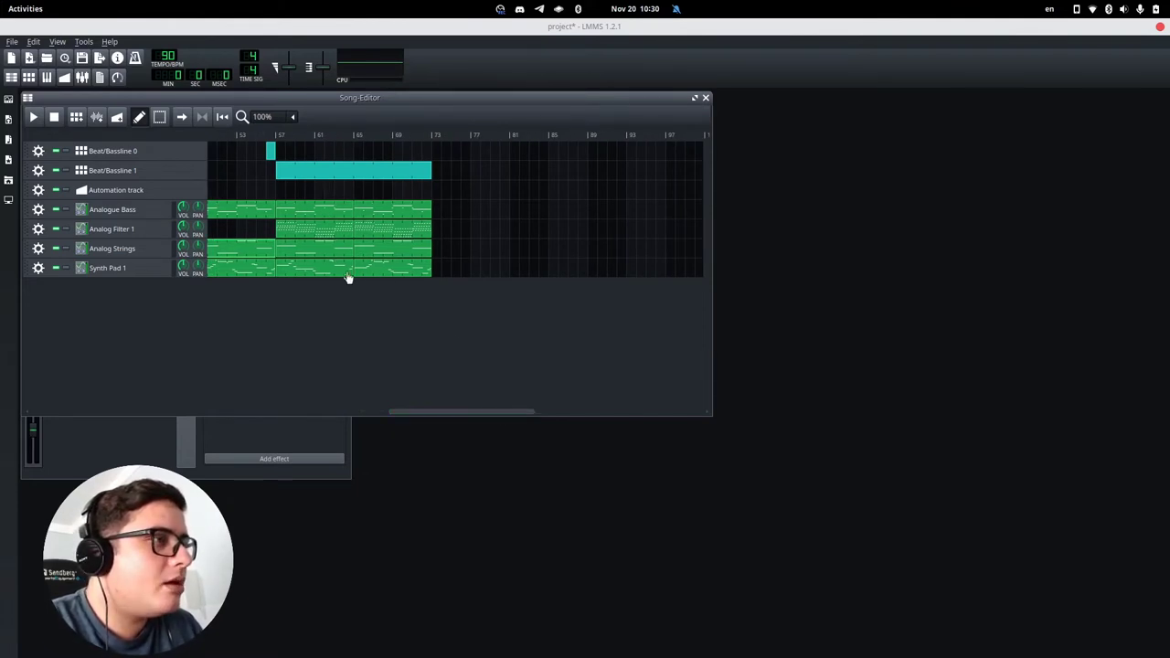
{"action": "left_click_drag", "start_coordinate": [347, 278], "coordinate": [436, 272]}
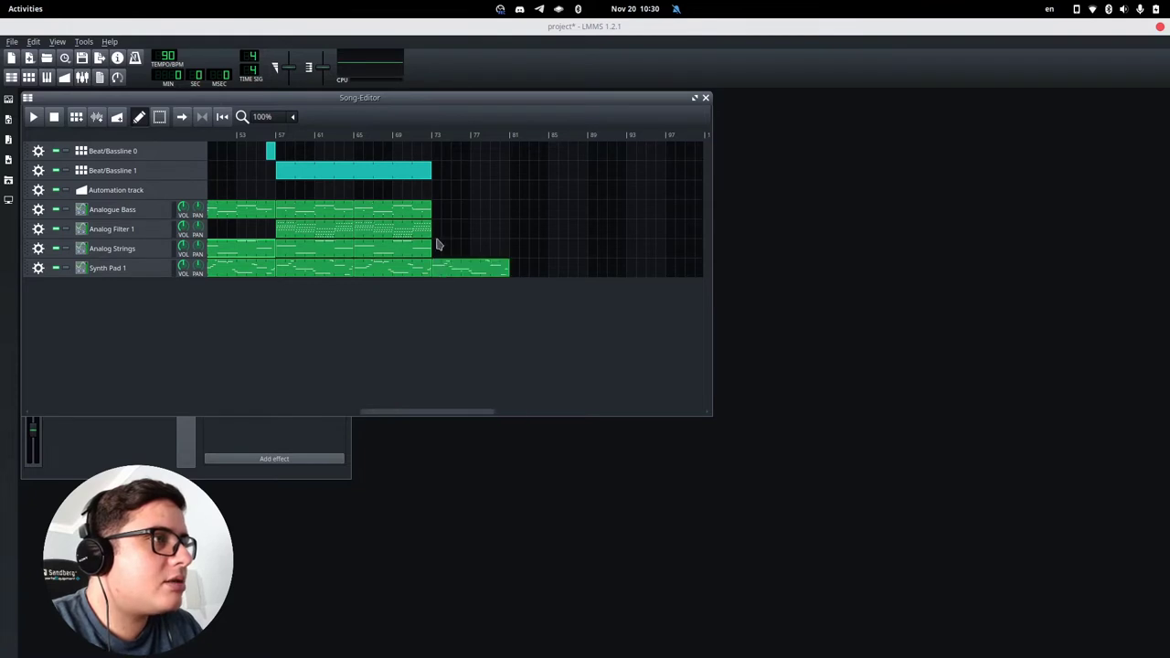
{"action": "left_click_drag", "start_coordinate": [431, 218], "coordinate": [509, 218]}
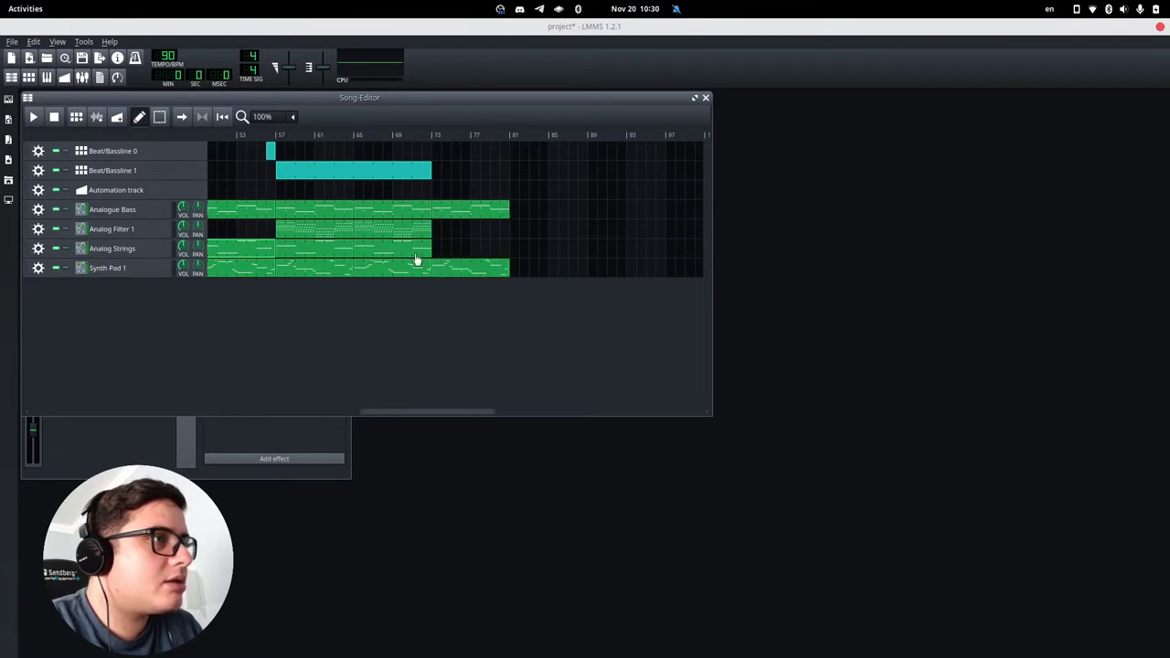
{"action": "left_click_drag", "start_coordinate": [420, 255], "coordinate": [435, 231]}
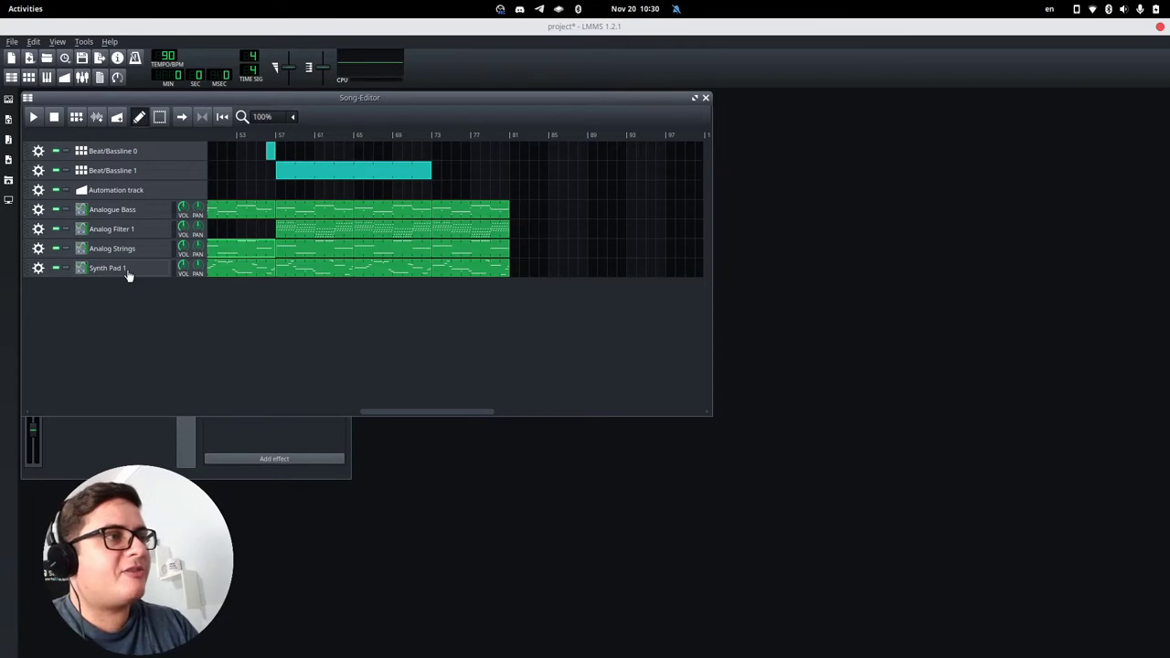
Step: Listen to bar 8 of the bar 73 Synth Pad 1 pattern in the piano roll
{"action": "double_click", "coordinate": [481, 273]}
{"action": "left_click_drag", "start_coordinate": [382, 511], "coordinate": [592, 512]}
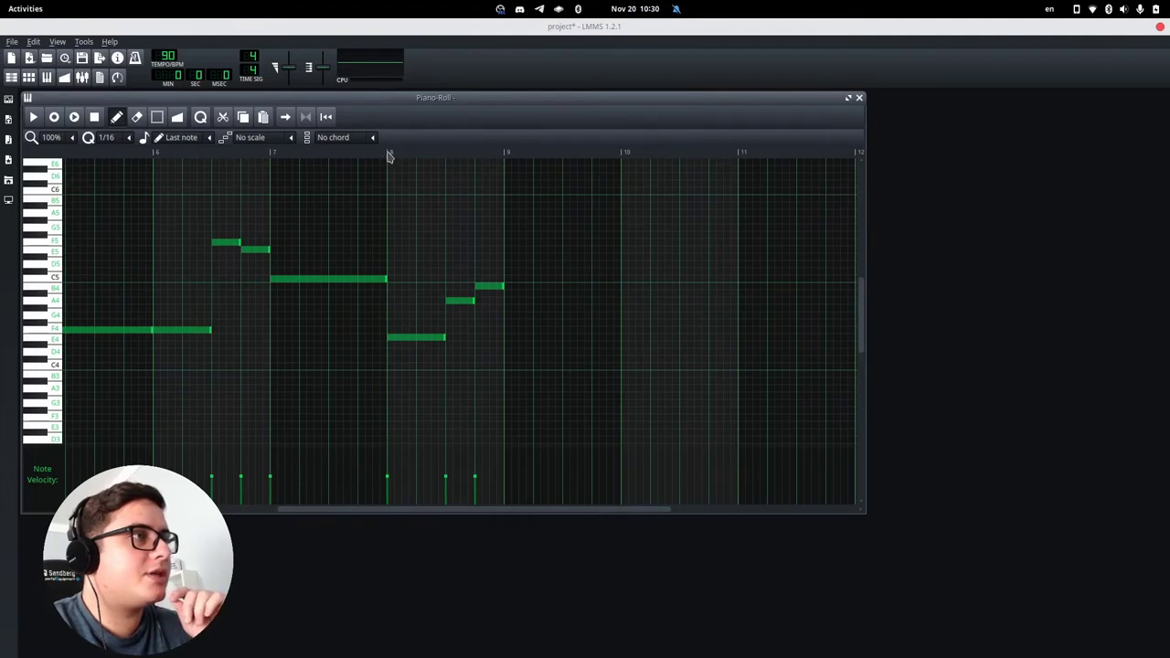
{"action": "left_click", "coordinate": [387, 155]}
{"action": "left_click", "coordinate": [33, 116]}
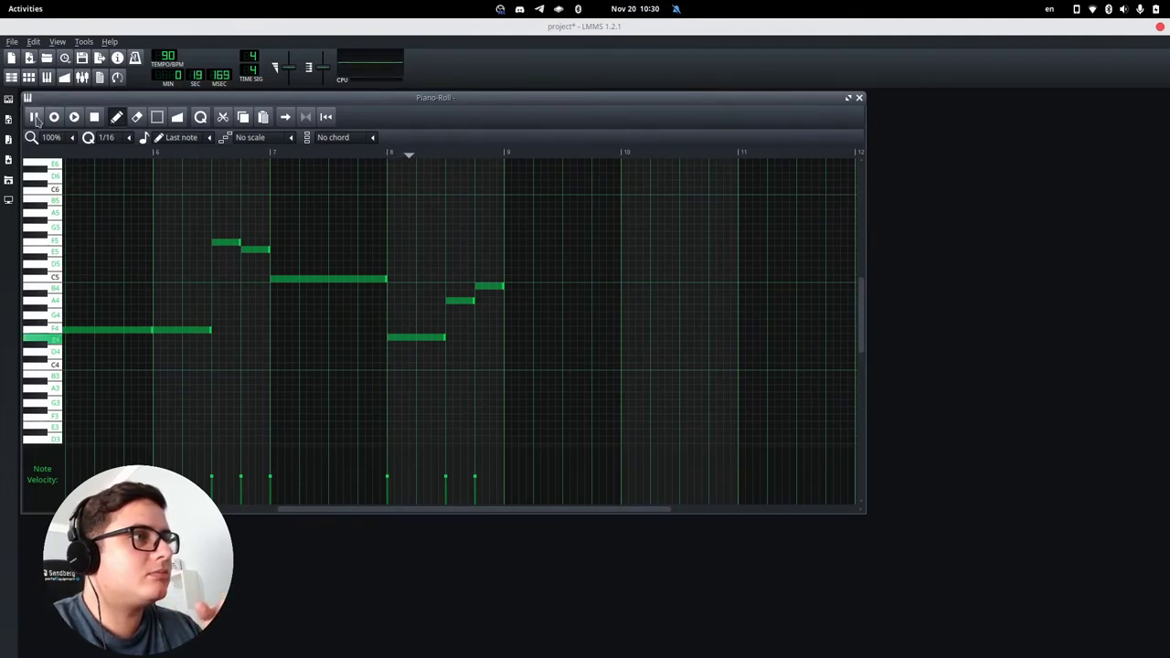
{"action": "left_click", "coordinate": [94, 116]}
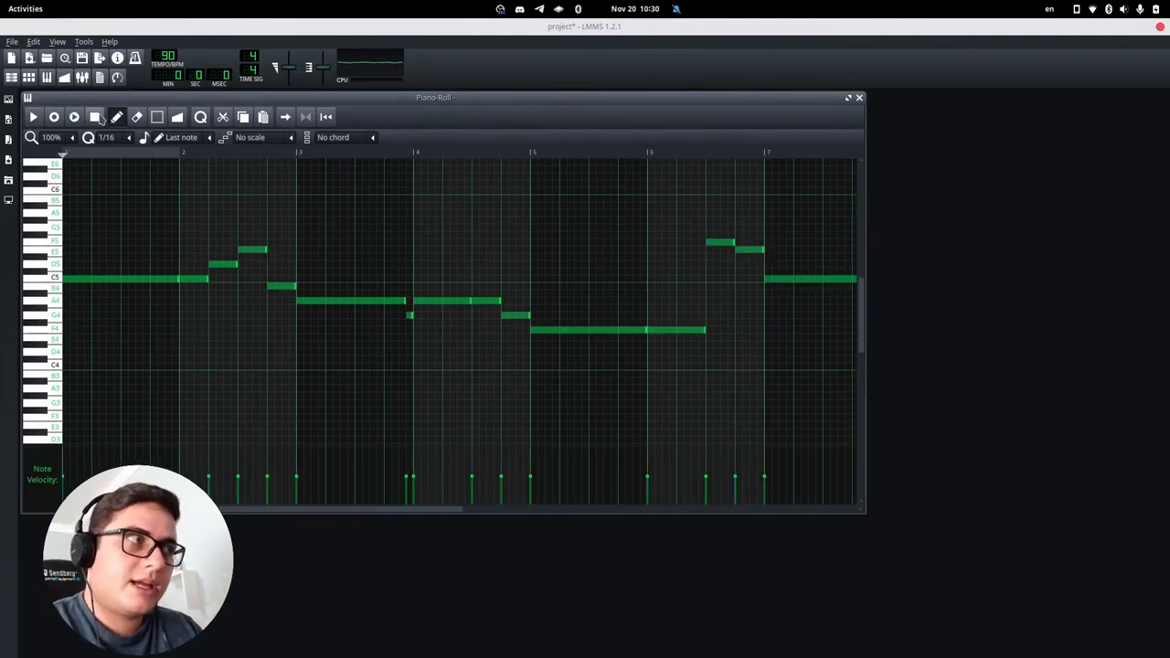
Step: Replace the three notes in bar 8 of the Synth Pad 1 pattern with one A4 note about one and a half bars long
{"action": "left_click_drag", "start_coordinate": [280, 512], "coordinate": [489, 524]}
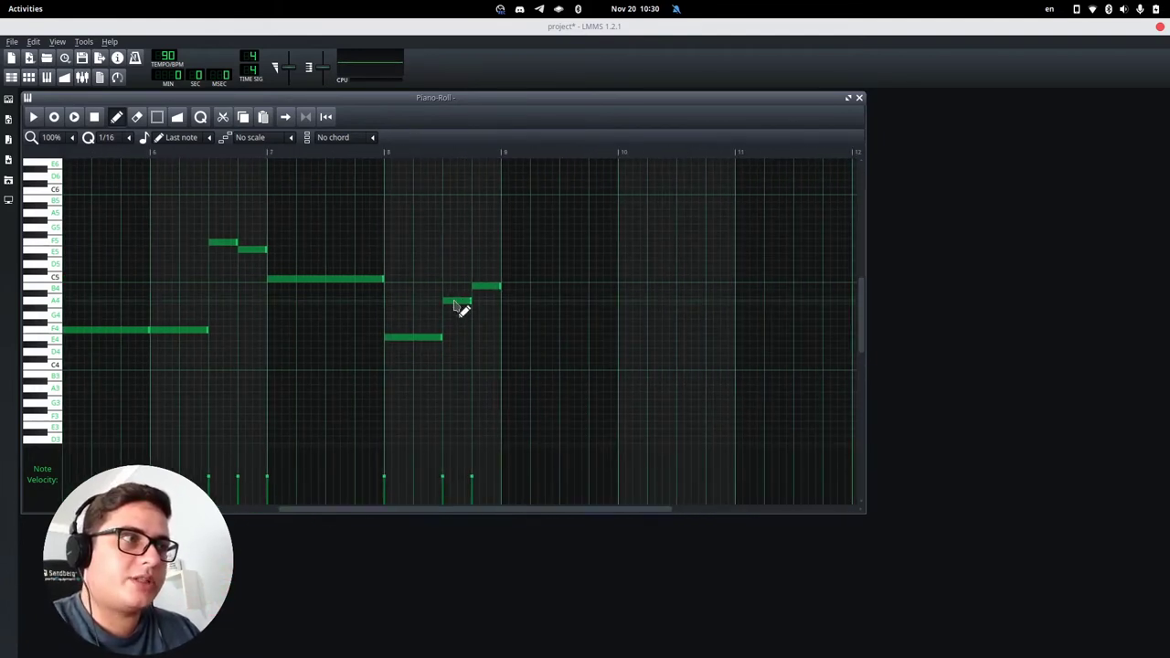
{"action": "right_click", "coordinate": [482, 287]}
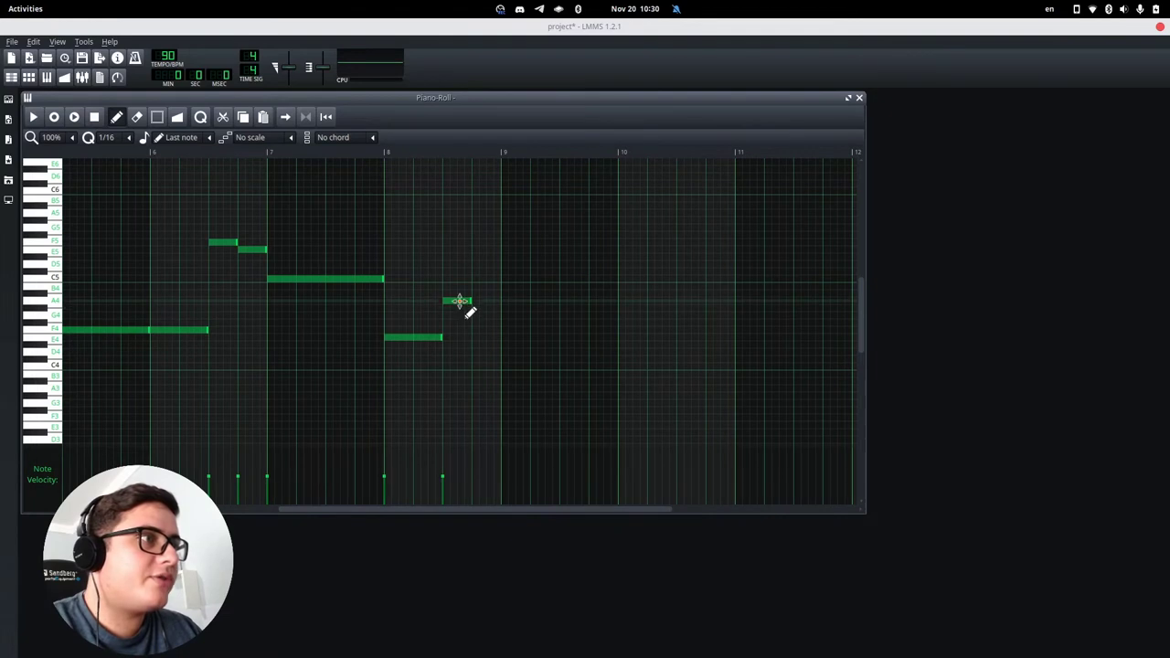
{"action": "right_click", "coordinate": [407, 336]}
{"action": "right_click", "coordinate": [458, 304]}
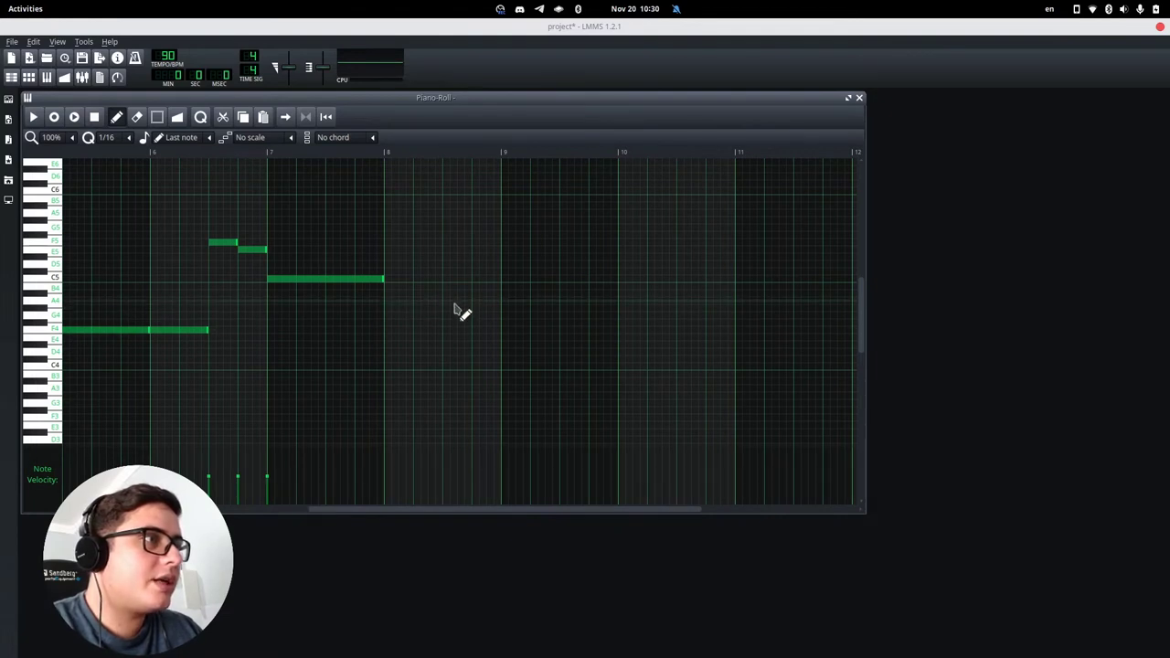
{"action": "left_click", "coordinate": [391, 301]}
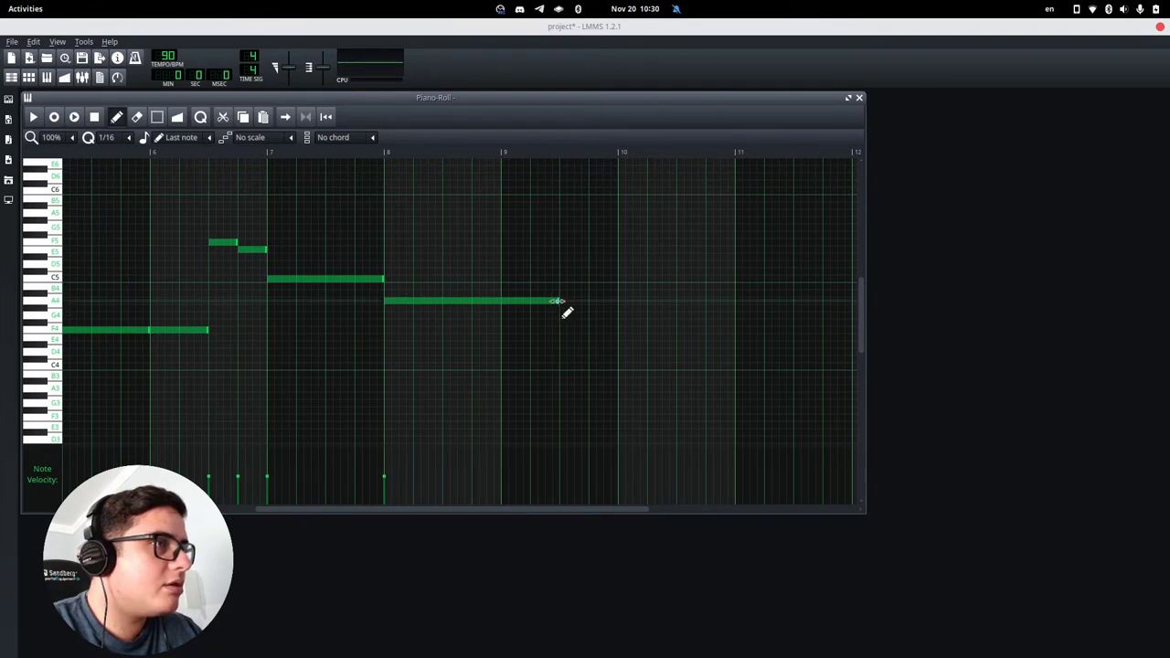
Step: Shorten the A4 note in bar 8 of the Synth Pad 1 pattern to one full bar and play it back
{"action": "left_click_drag", "start_coordinate": [560, 301], "coordinate": [502, 303]}
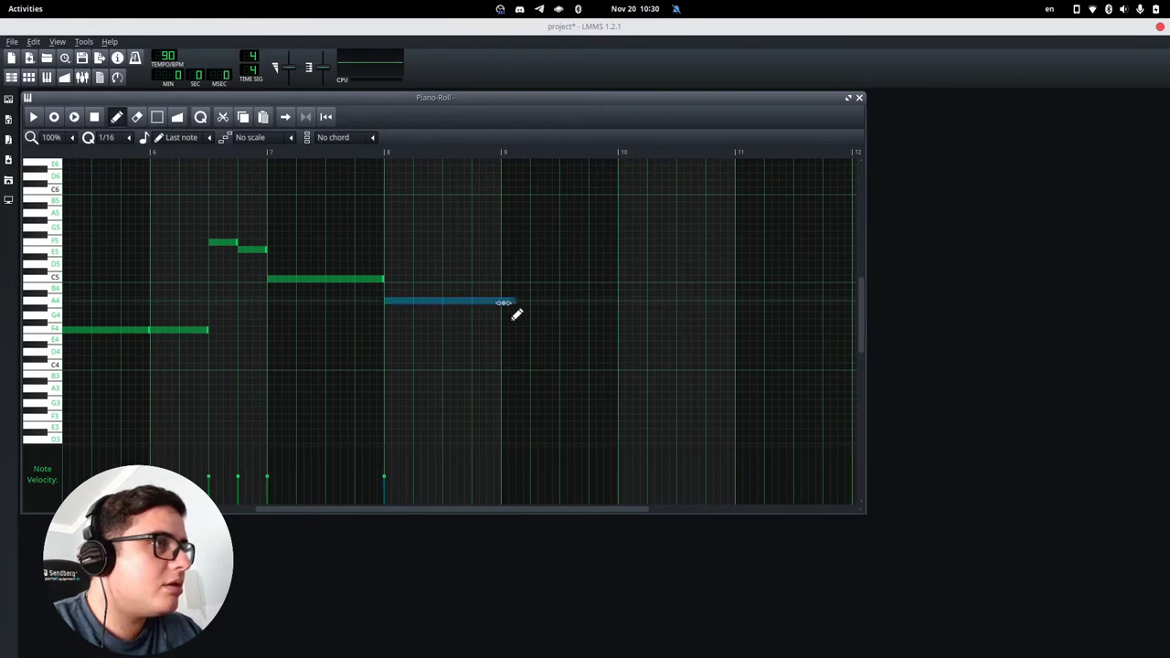
{"action": "left_click", "coordinate": [375, 155]}
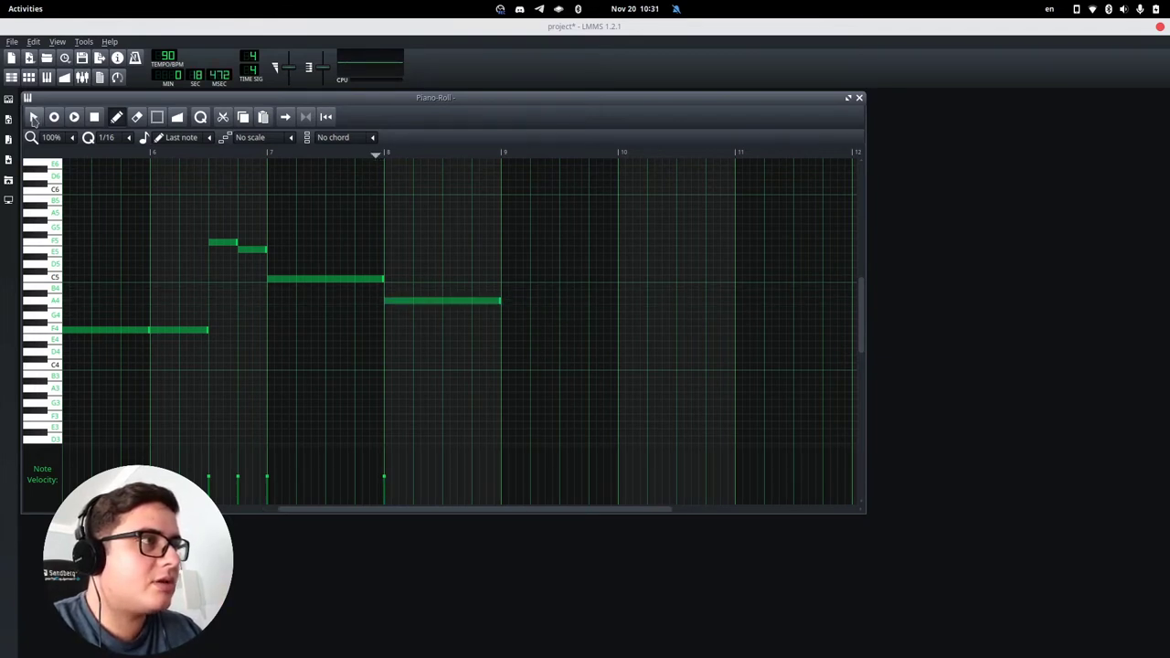
{"action": "left_click", "coordinate": [33, 117]}
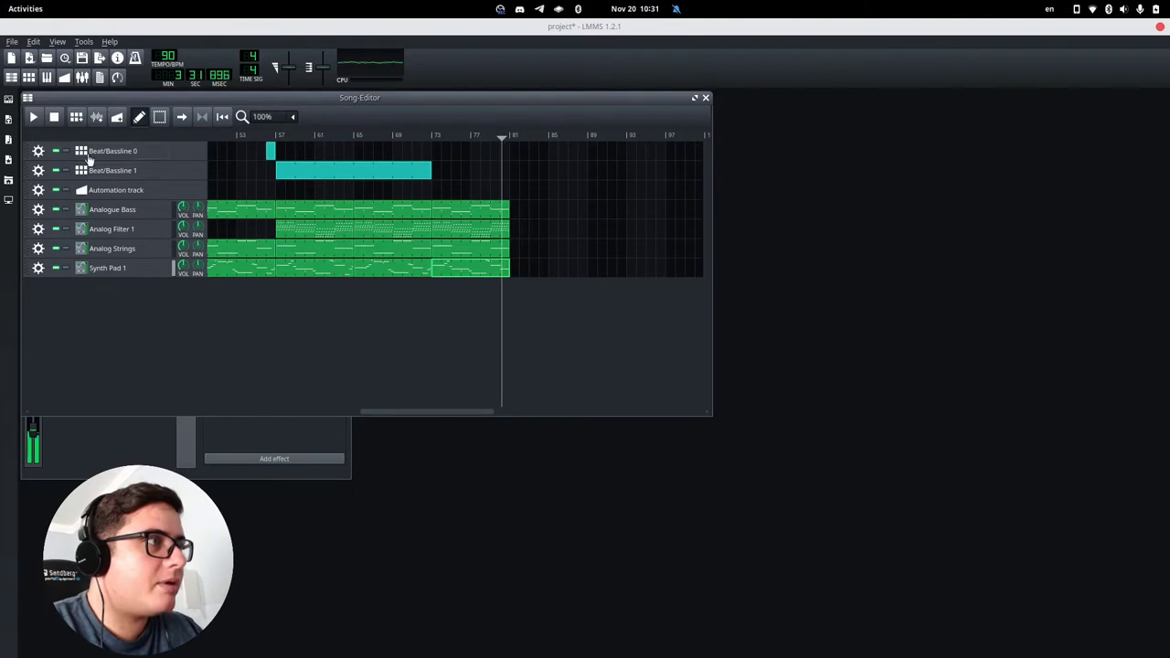
Step: Play back the last bars of the song arrangement around bar 80 to check the ending
{"action": "left_click", "coordinate": [34, 117]}
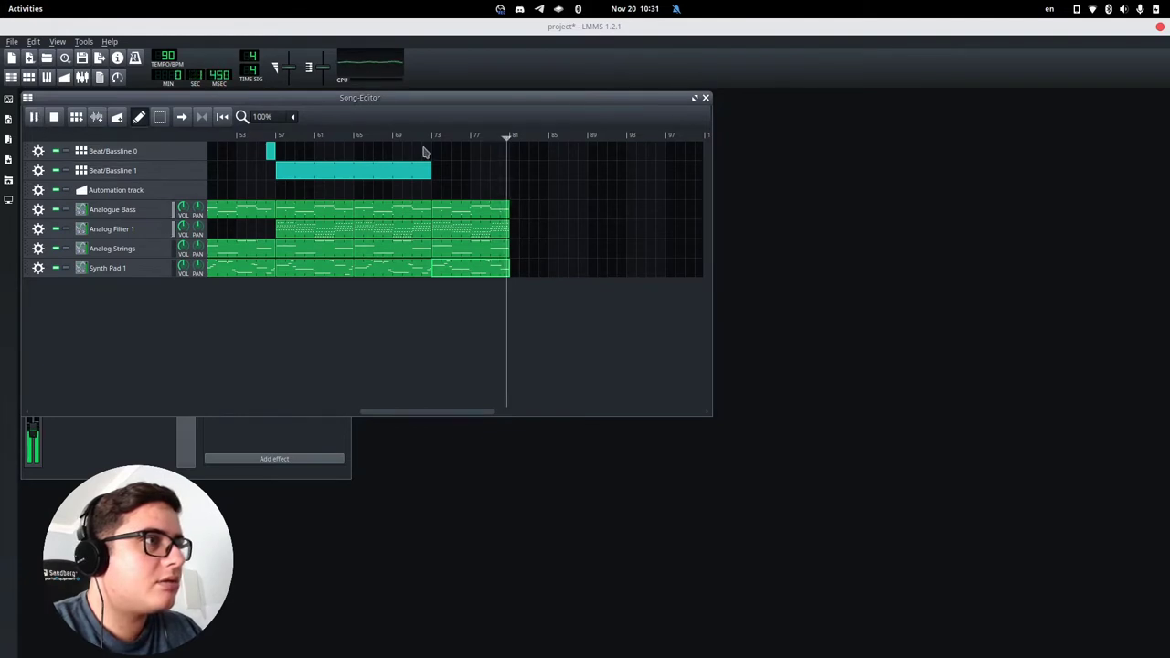
{"action": "left_click", "coordinate": [501, 137]}
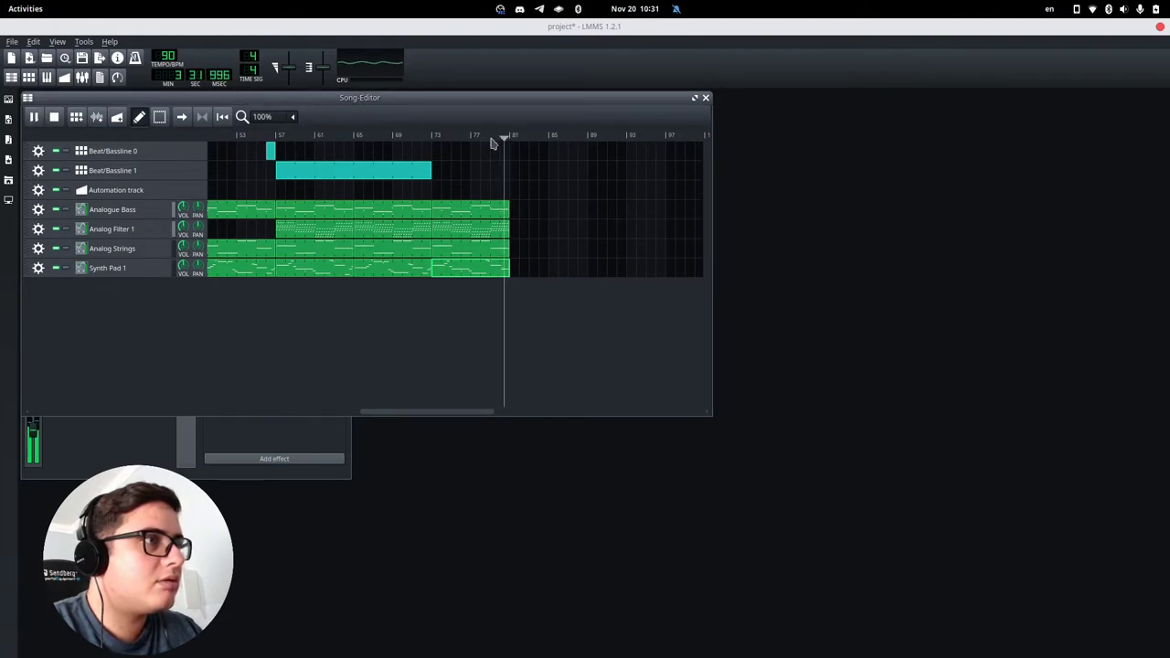
{"action": "key", "text": "space"}
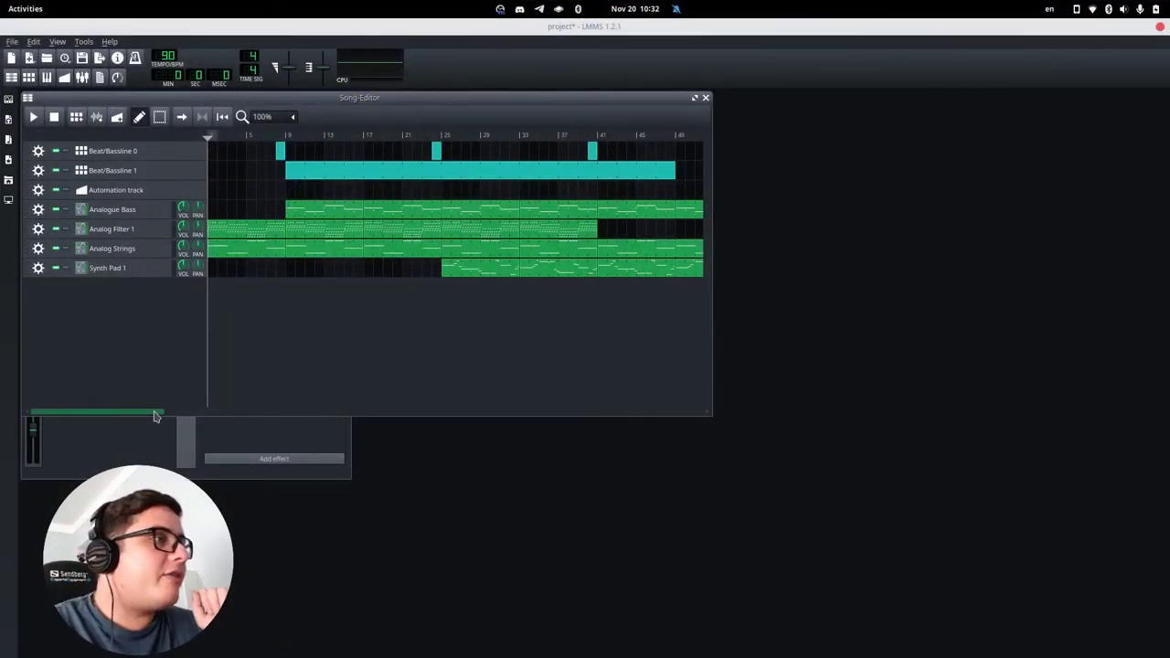
Step: Enlarge the Song-Editor window to show more of the arrangement and return to its beginning
{"action": "left_click_drag", "start_coordinate": [155, 417], "coordinate": [375, 406]}
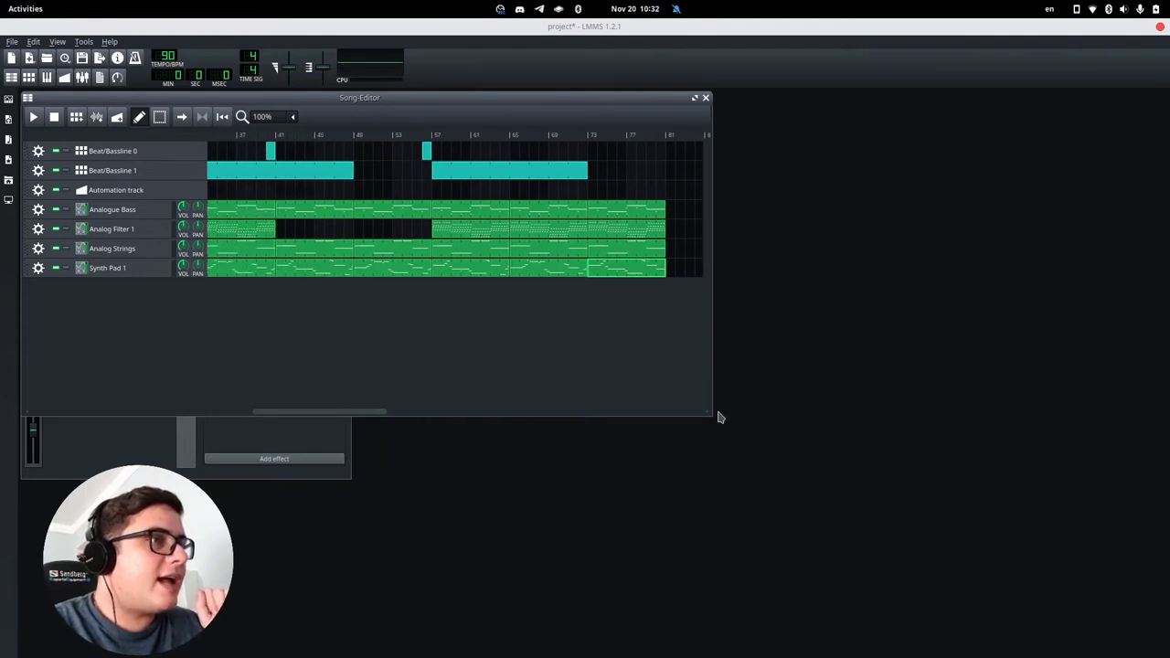
{"action": "left_click_drag", "start_coordinate": [710, 413], "coordinate": [946, 532]}
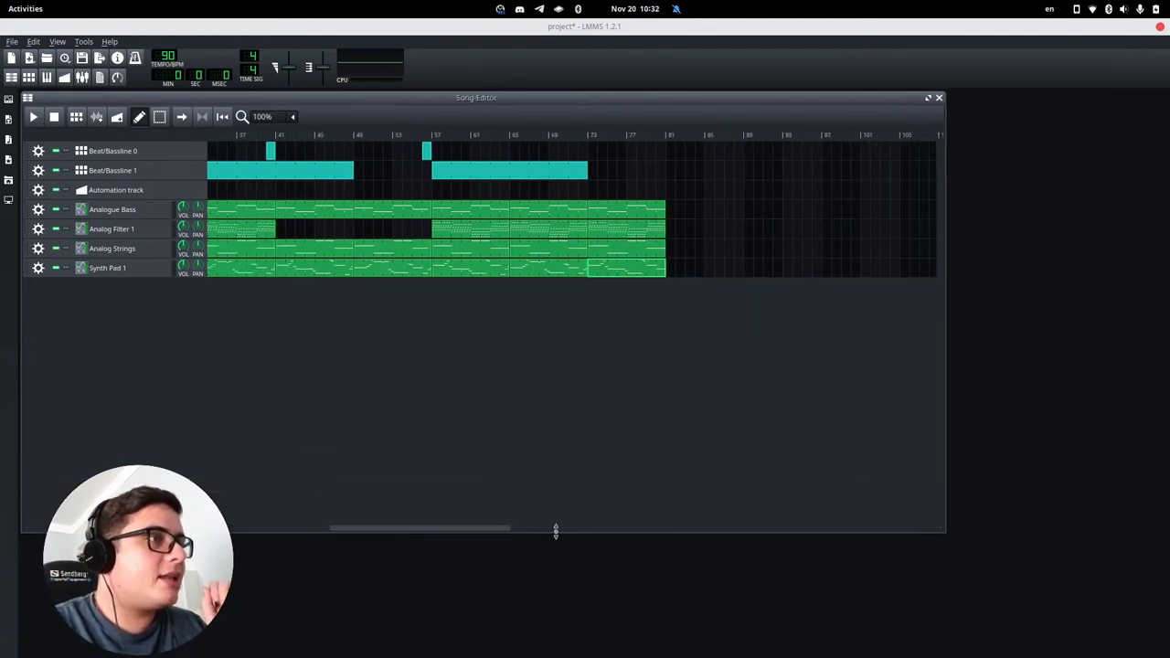
{"action": "left_click_drag", "start_coordinate": [437, 531], "coordinate": [115, 532]}
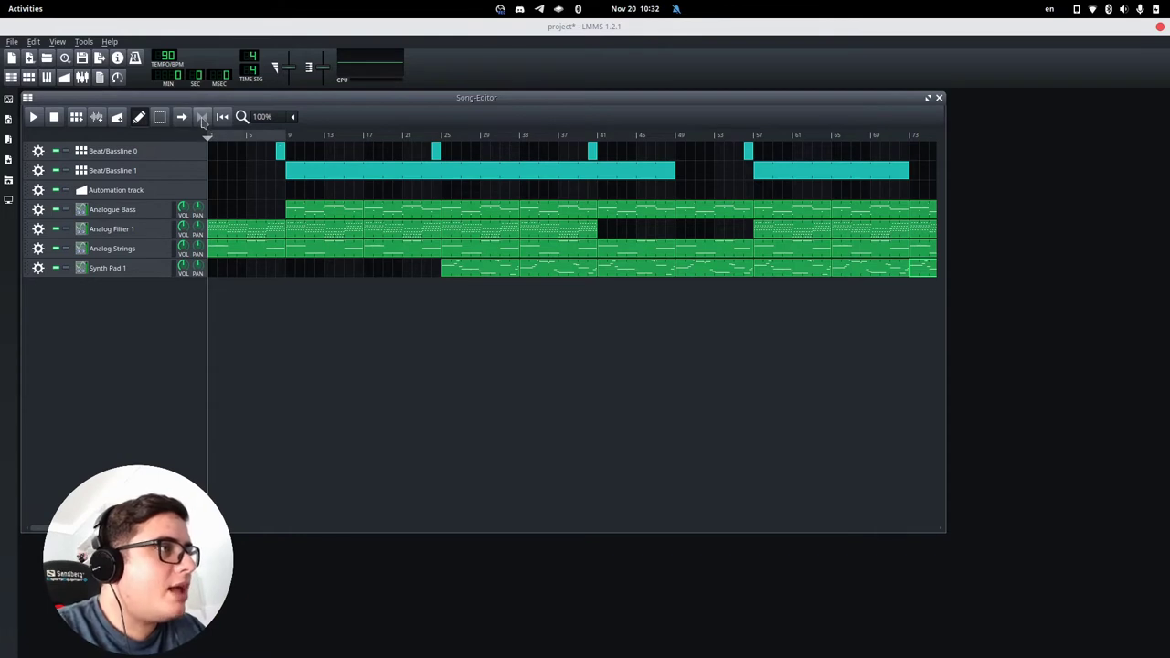
Step: Enable loop playback over the first eight bars and open the Analog Filter 1 instrument during a short playback
{"action": "left_click", "coordinate": [203, 119]}
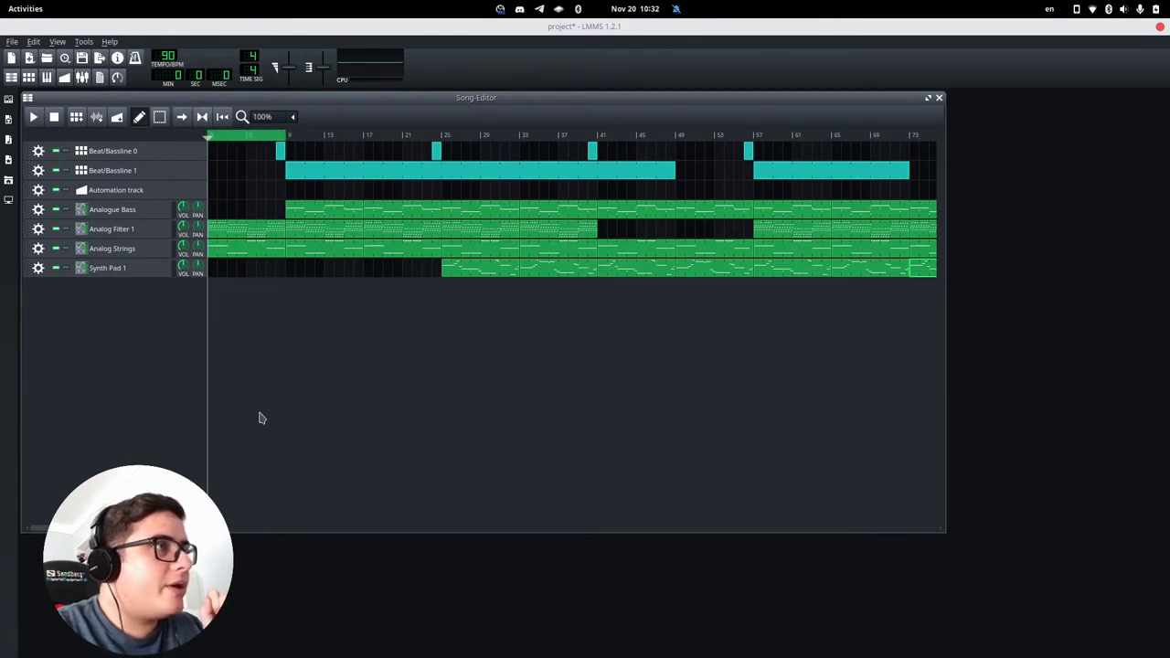
{"action": "left_click", "coordinate": [33, 116]}
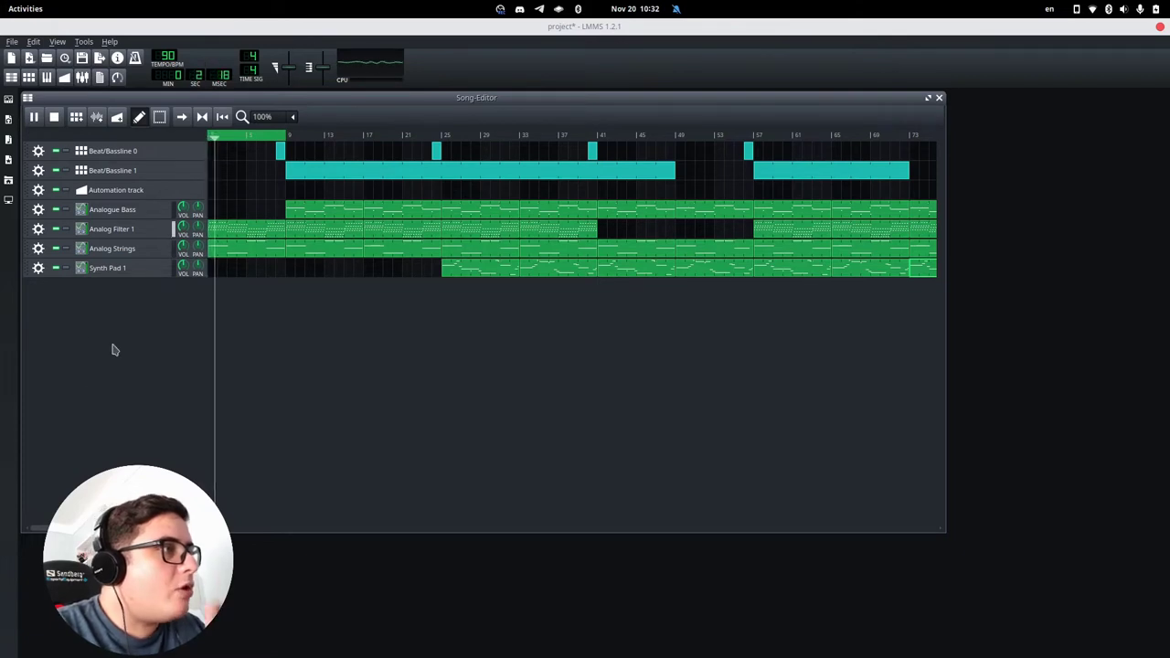
{"action": "left_click", "coordinate": [119, 229]}
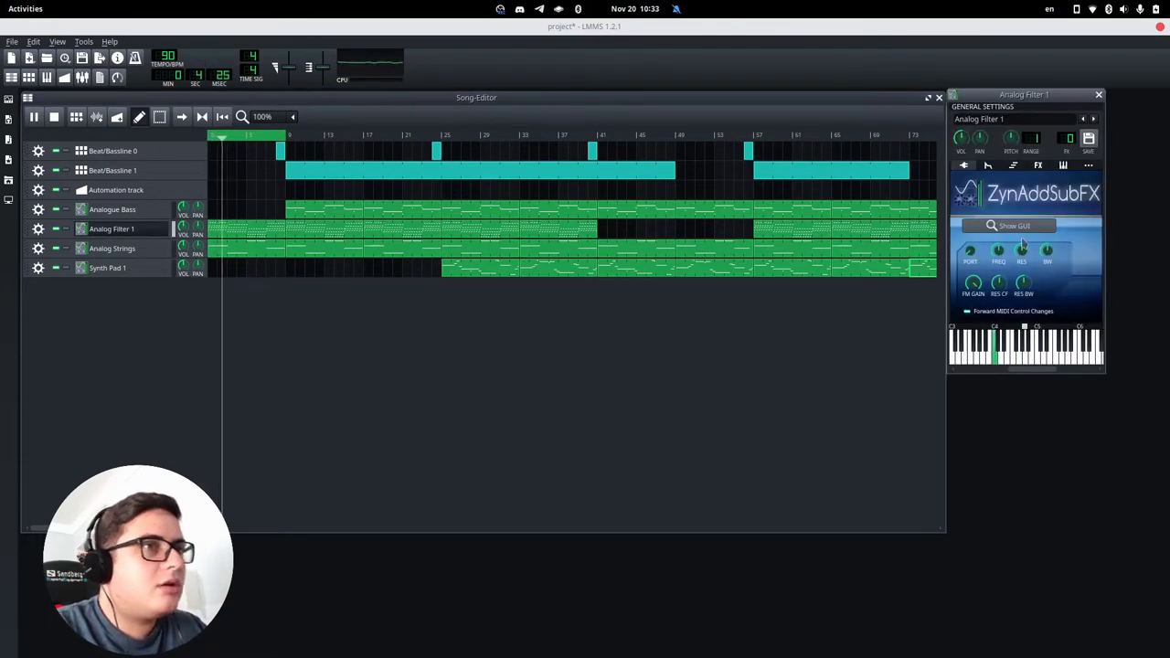
{"action": "left_click", "coordinate": [54, 116]}
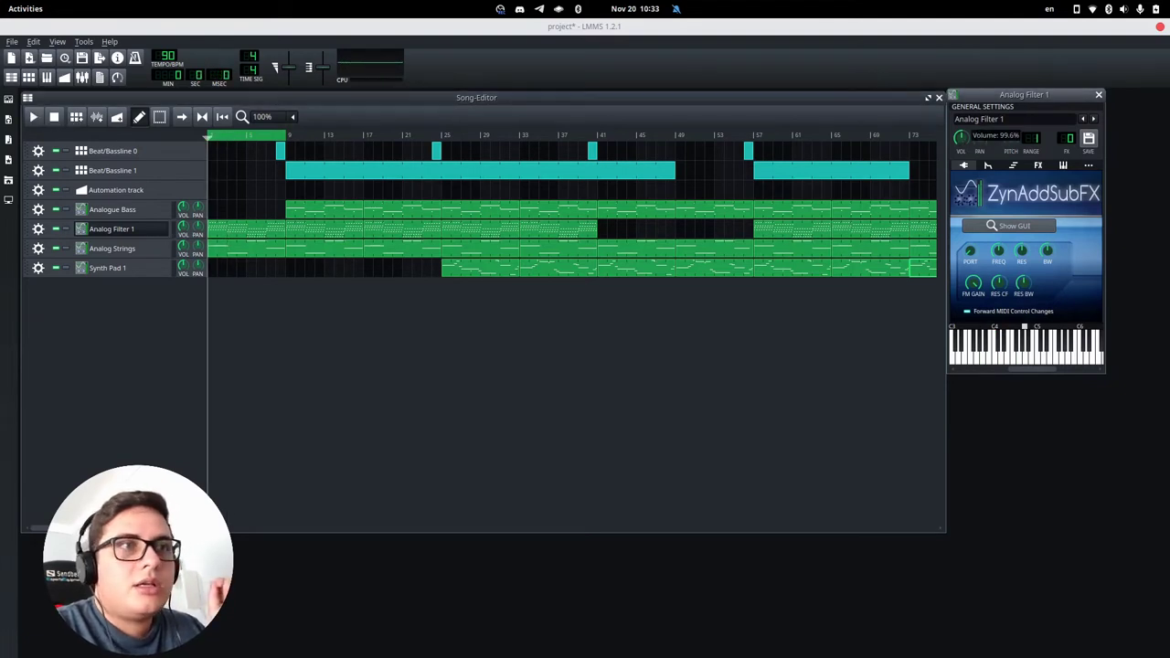
Step: Open the Analog Strings instrument and gradually raise its volume to 107.7% while the looped intro plays
{"action": "left_click", "coordinate": [106, 255]}
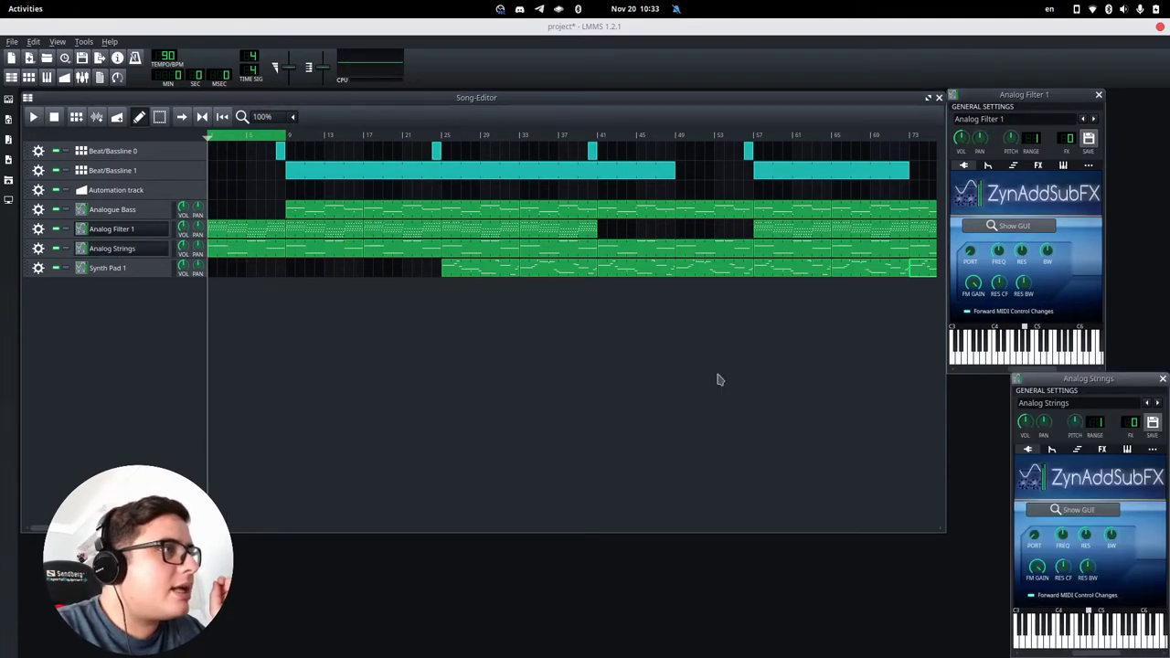
{"action": "mouse_move", "coordinate": [1025, 421]}
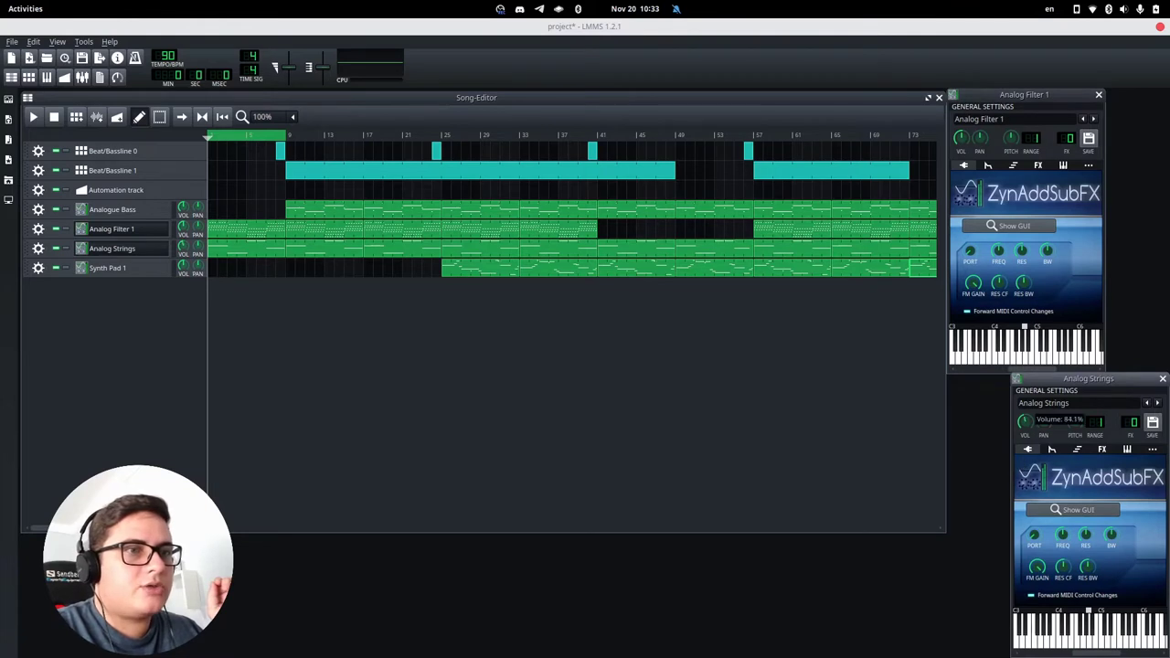
{"action": "left_click", "coordinate": [33, 117]}
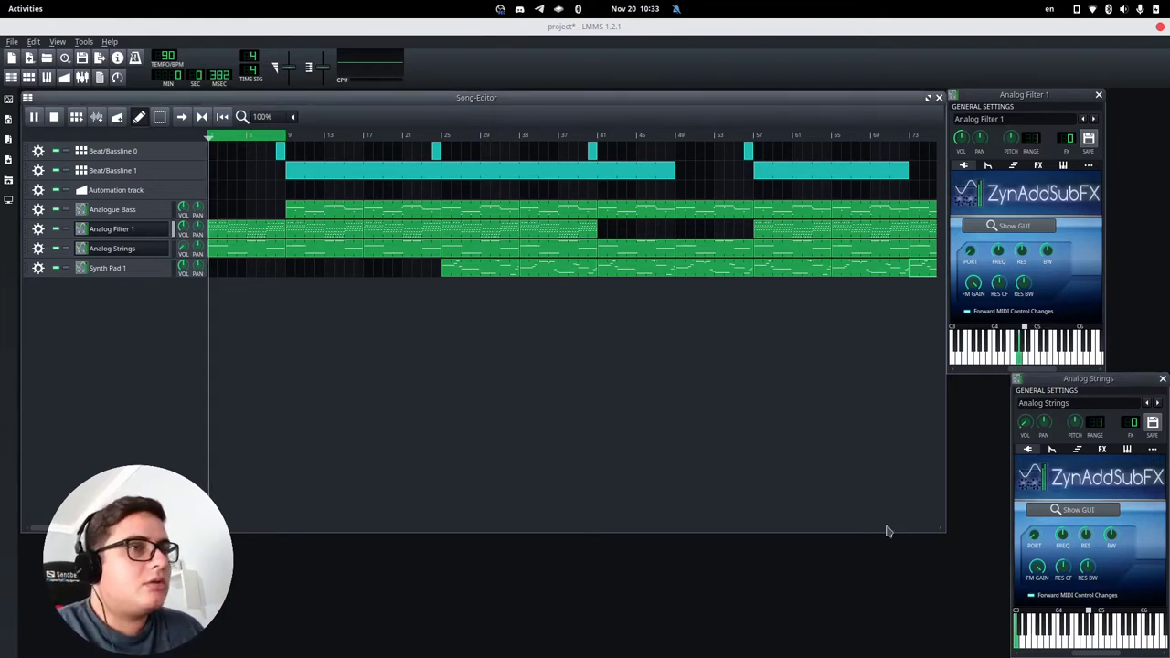
{"action": "left_click", "coordinate": [1026, 427]}
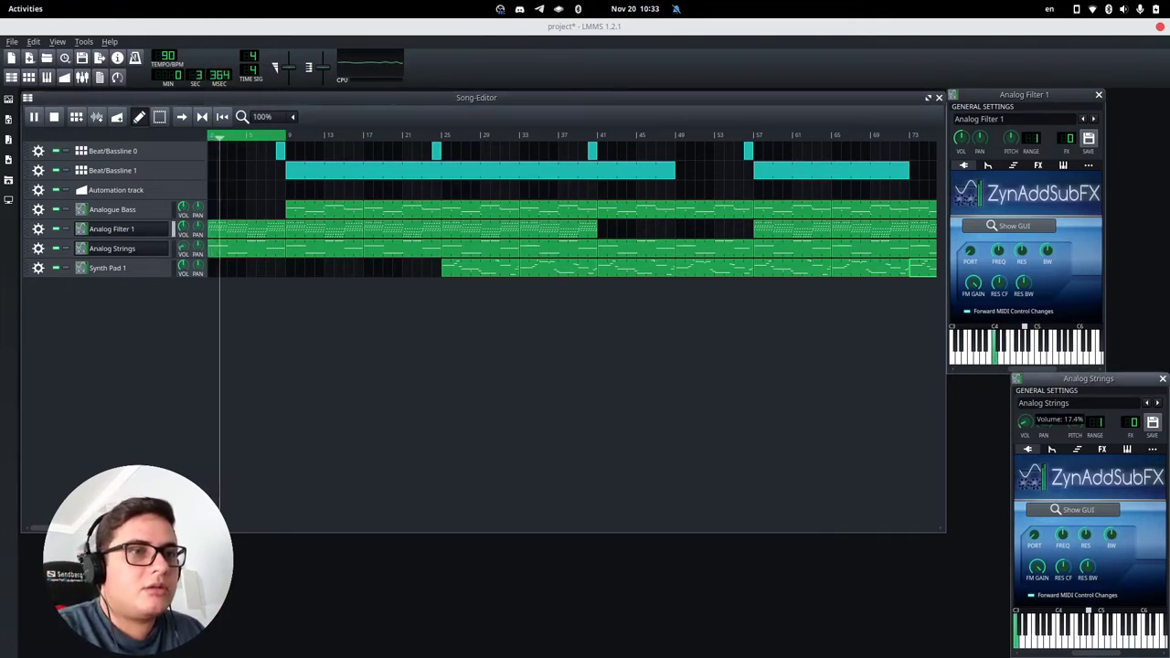
{"action": "left_click_drag", "start_coordinate": [1026, 427], "coordinate": [1026, 369]}
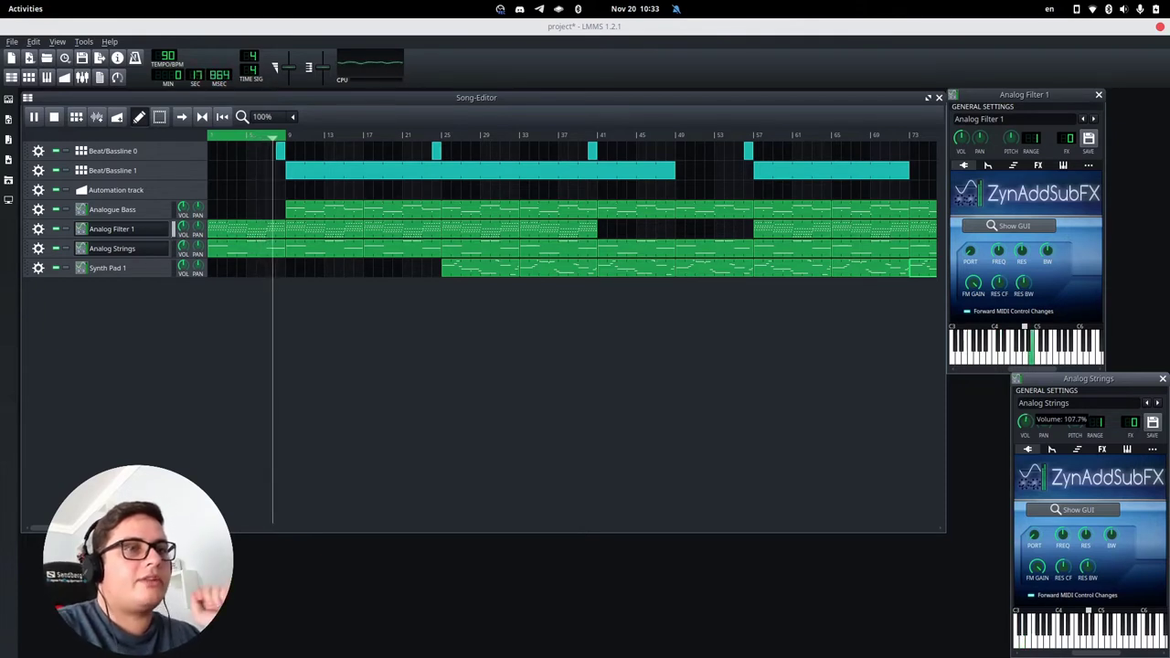
{"action": "left_click", "coordinate": [54, 117]}
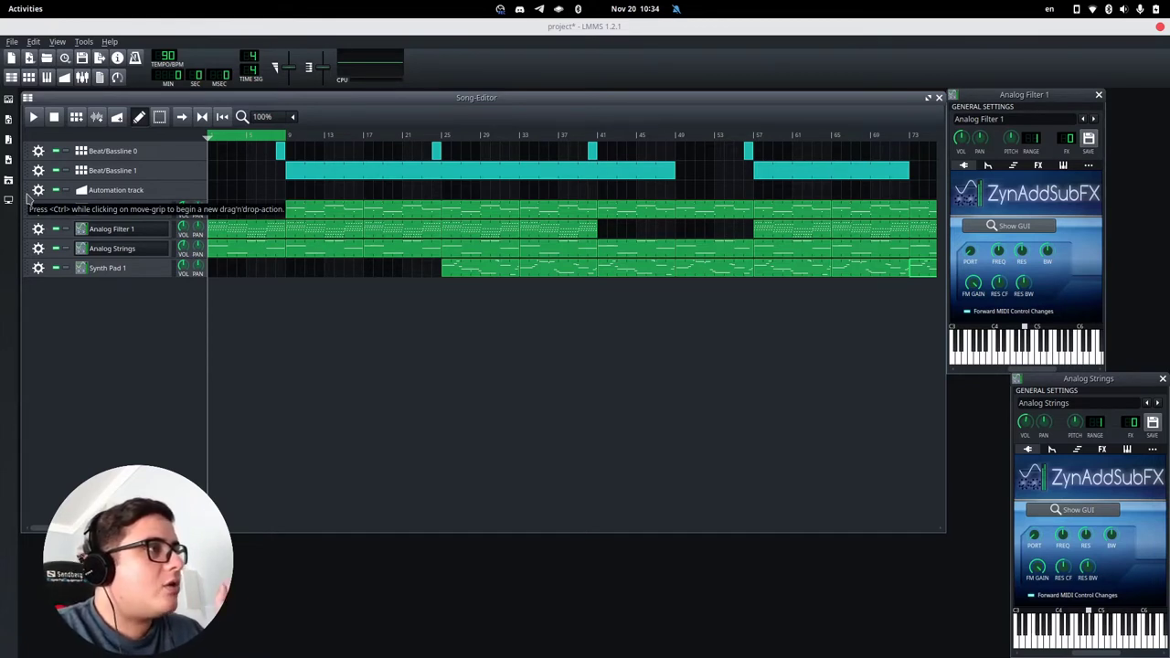
Step: Move the Automation track directly below Analog Strings and create an eight-bar automation clip at bar 1
{"action": "left_click_drag", "start_coordinate": [28, 194], "coordinate": [25, 245]}
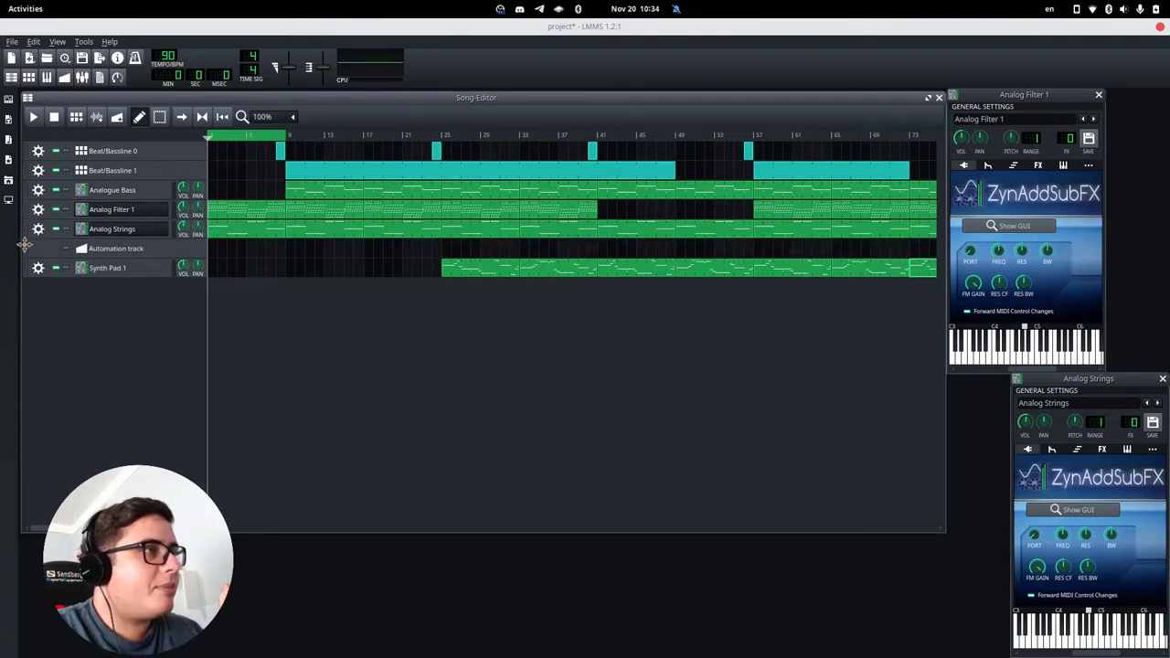
{"action": "left_click_drag", "start_coordinate": [25, 245], "coordinate": [28, 249]}
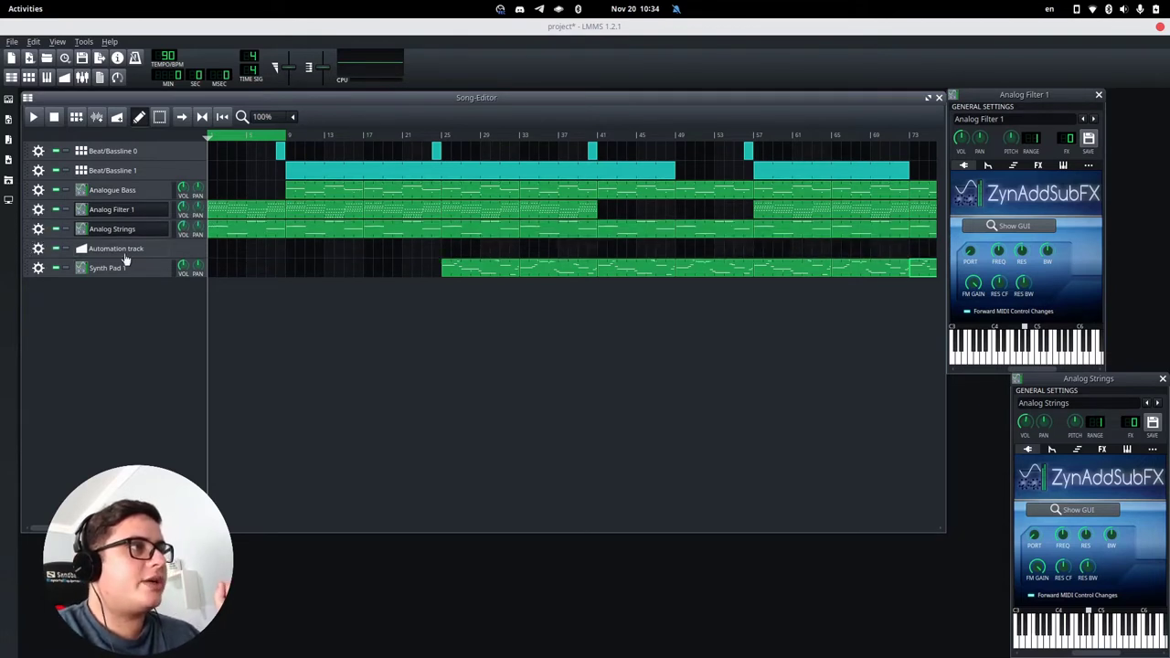
{"action": "left_click", "coordinate": [215, 255]}
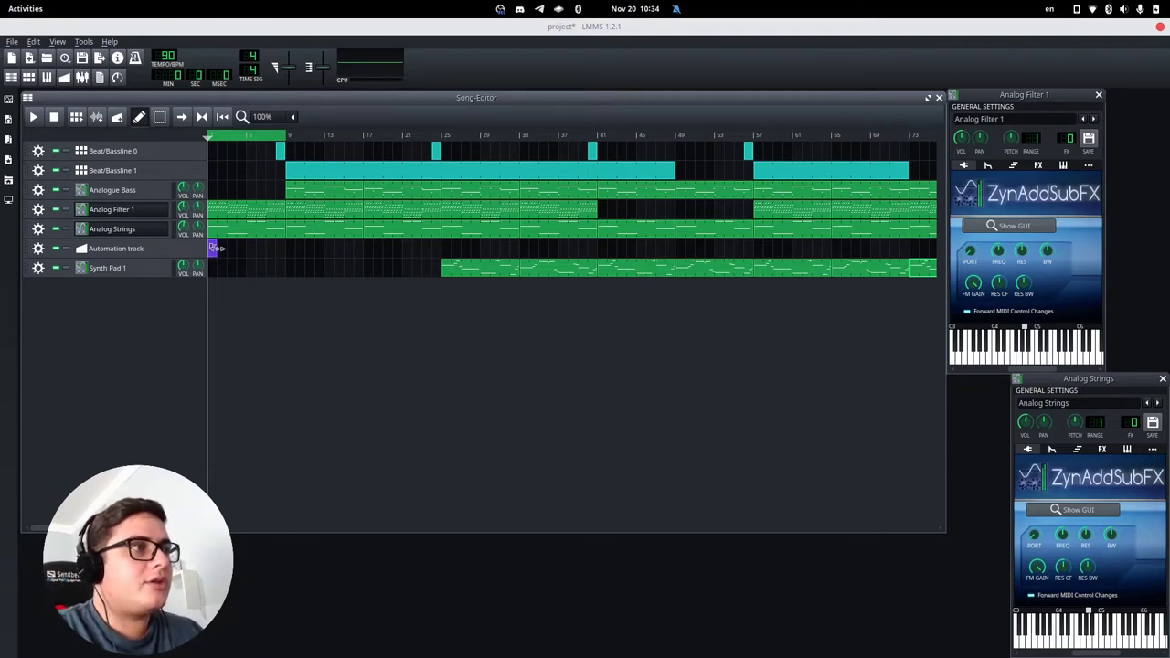
{"action": "left_click_drag", "start_coordinate": [216, 248], "coordinate": [281, 252]}
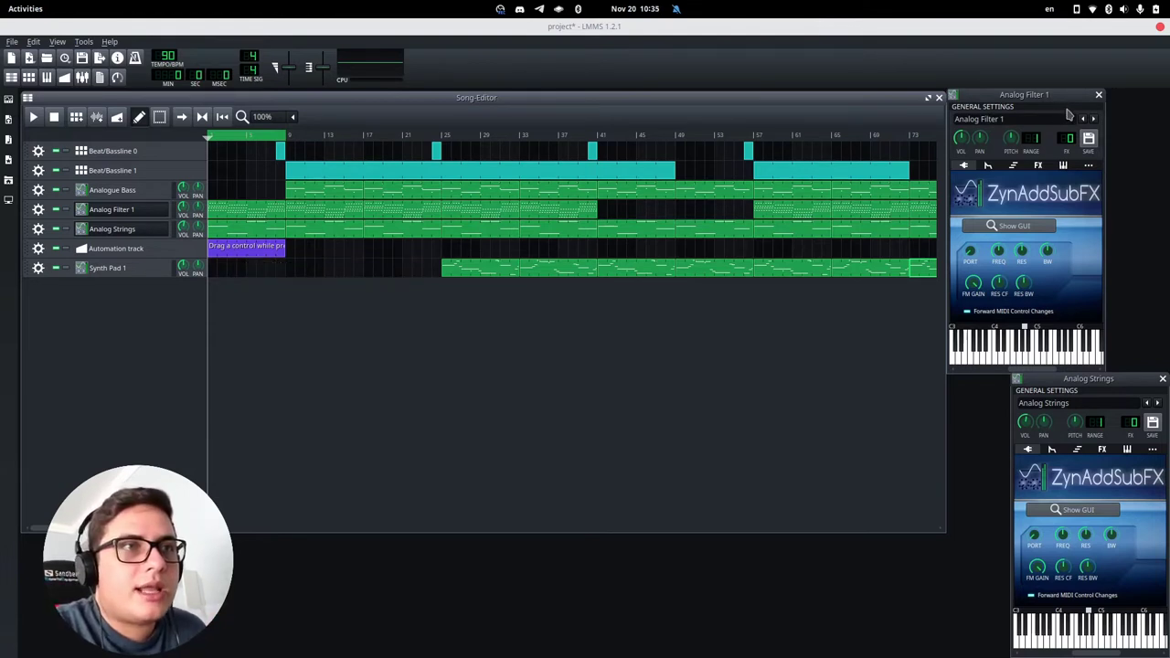
Step: Set the Analog Strings instrument volume to 100 and link that volume control to the automation clip
{"action": "left_click", "coordinate": [1100, 95]}
{"action": "left_click_drag", "start_coordinate": [1053, 379], "coordinate": [989, 104]}
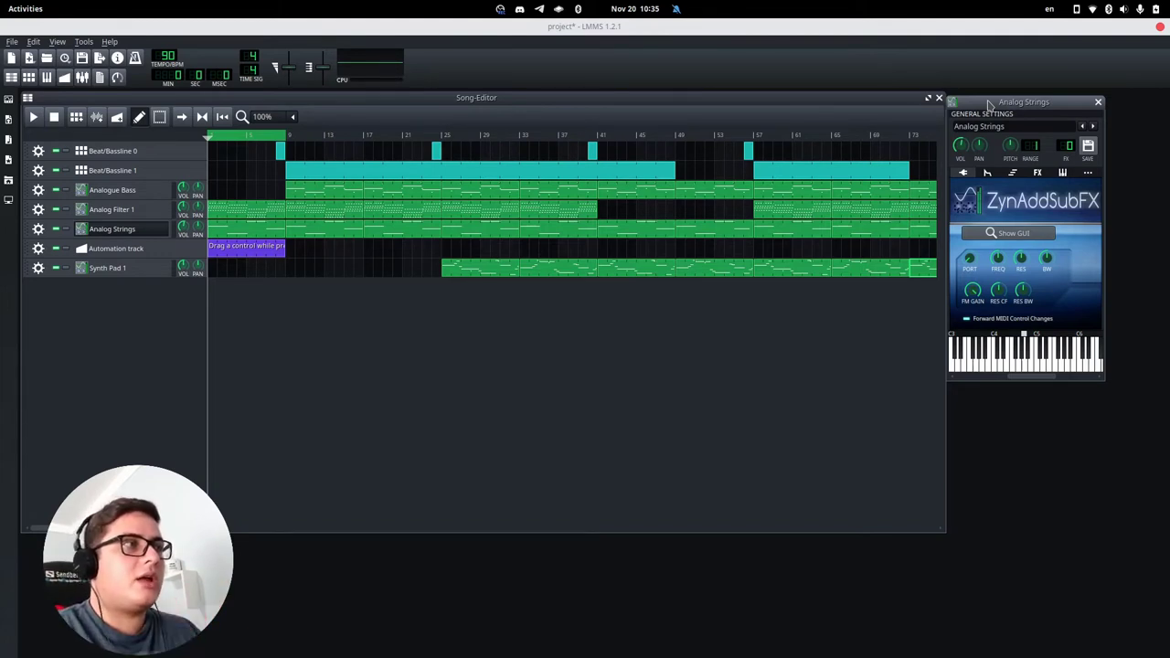
{"action": "double_click", "coordinate": [960, 147]}
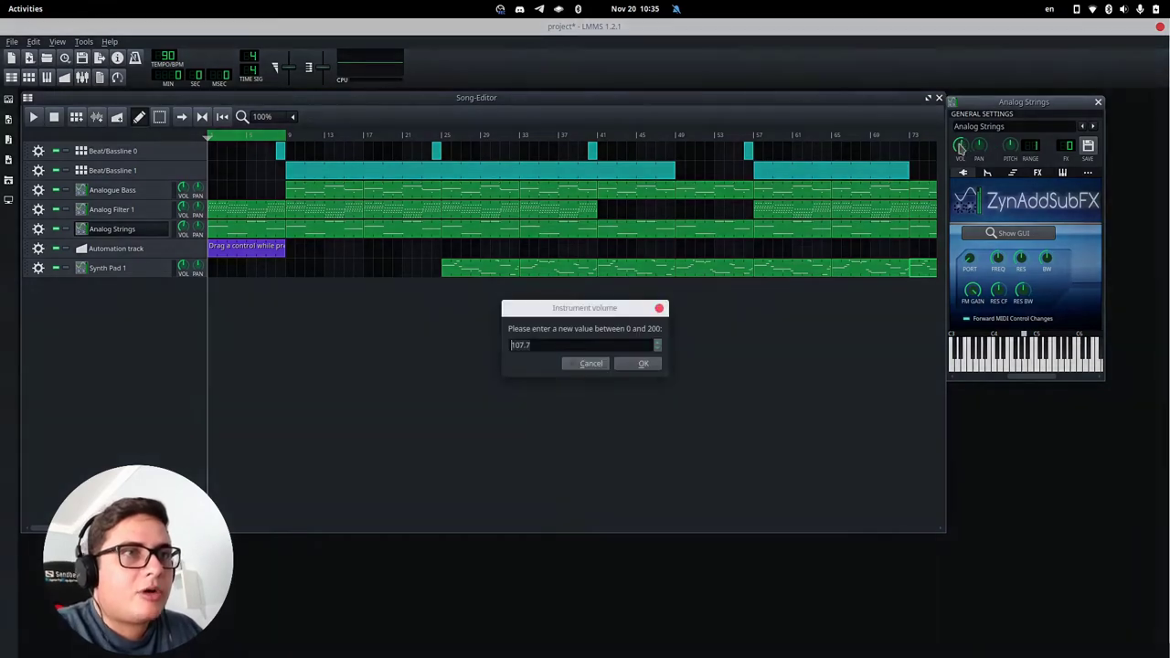
{"action": "type", "text": "1"}
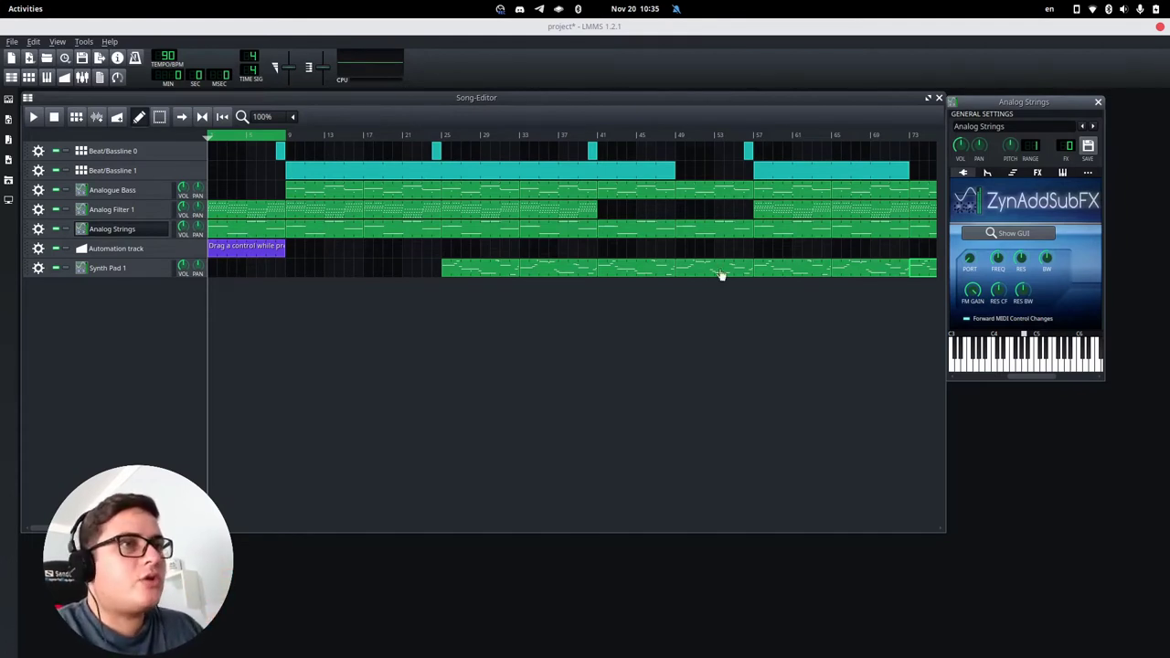
{"action": "left_click_drag", "start_coordinate": [964, 147], "coordinate": [244, 255]}
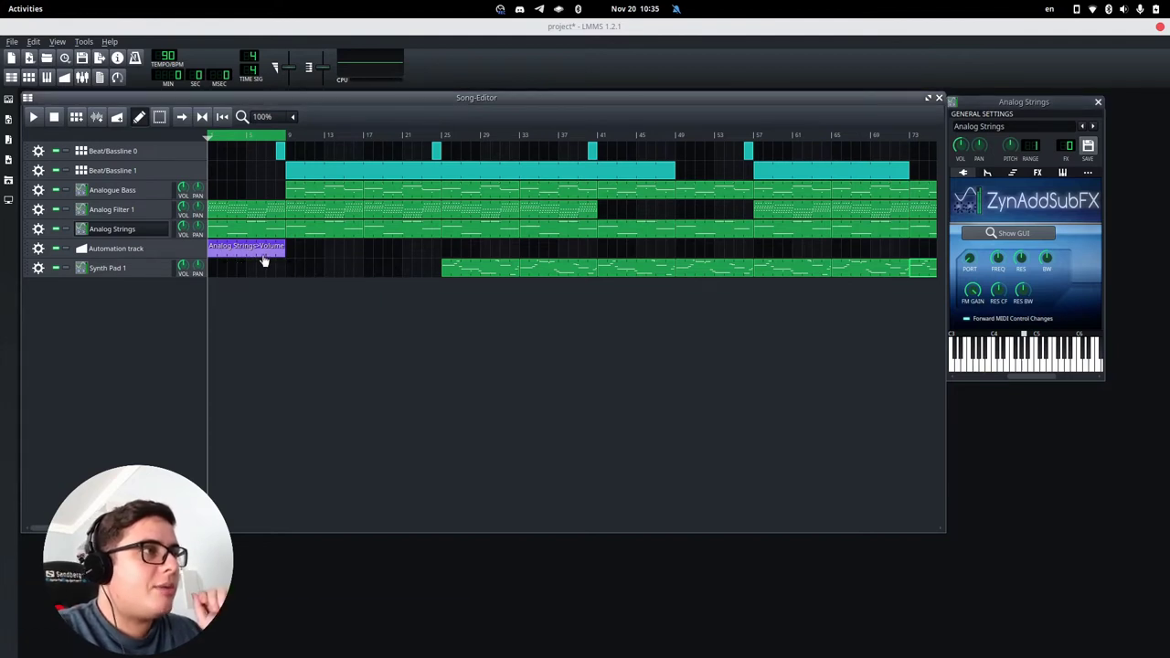
Step: Shape the Analog Strings volume automation as a linear rise from near 0 at bar 1 to about 100 at bar 9
{"action": "double_click", "coordinate": [263, 262]}
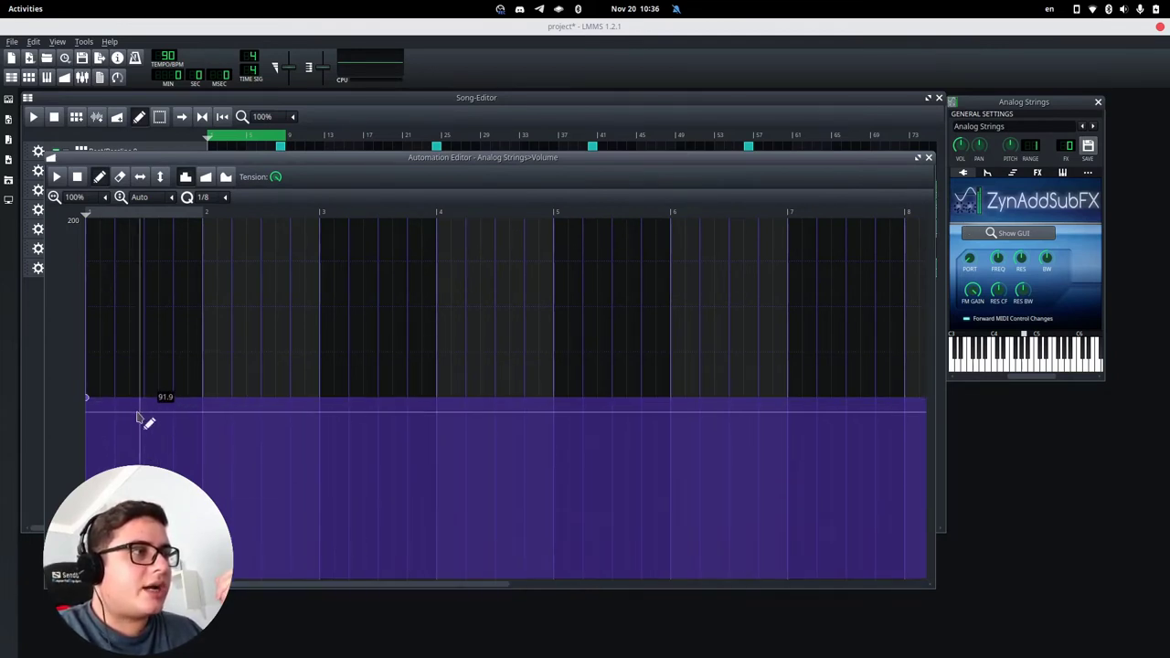
{"action": "left_click_drag", "start_coordinate": [97, 405], "coordinate": [86, 569]}
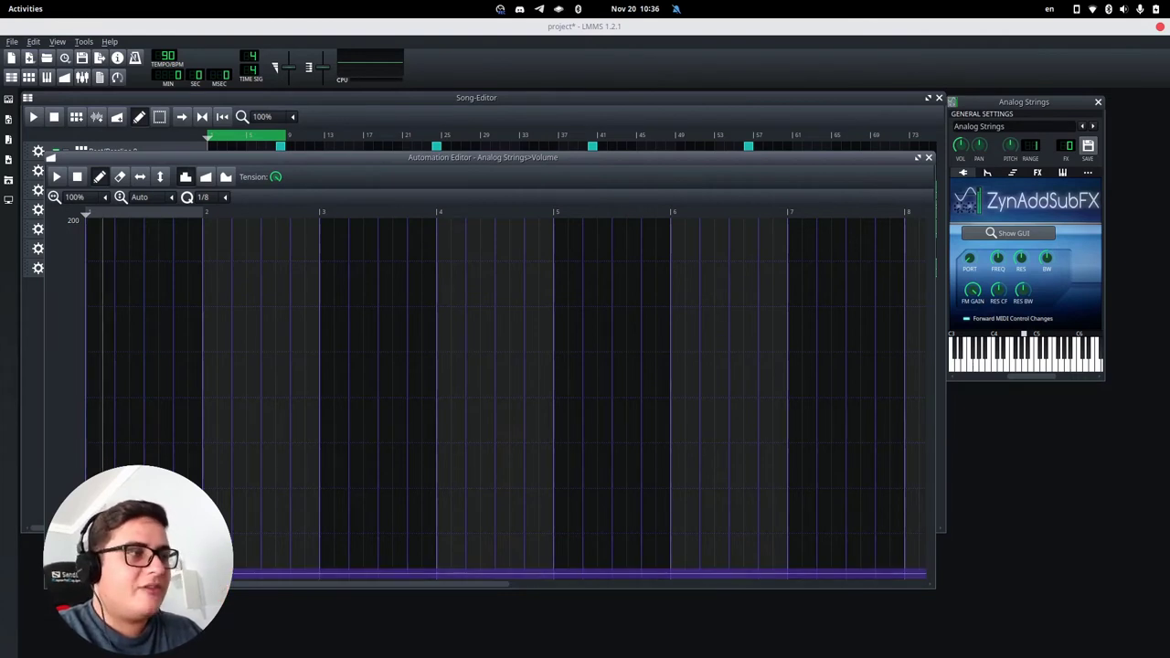
{"action": "left_click_drag", "start_coordinate": [220, 584], "coordinate": [392, 607]}
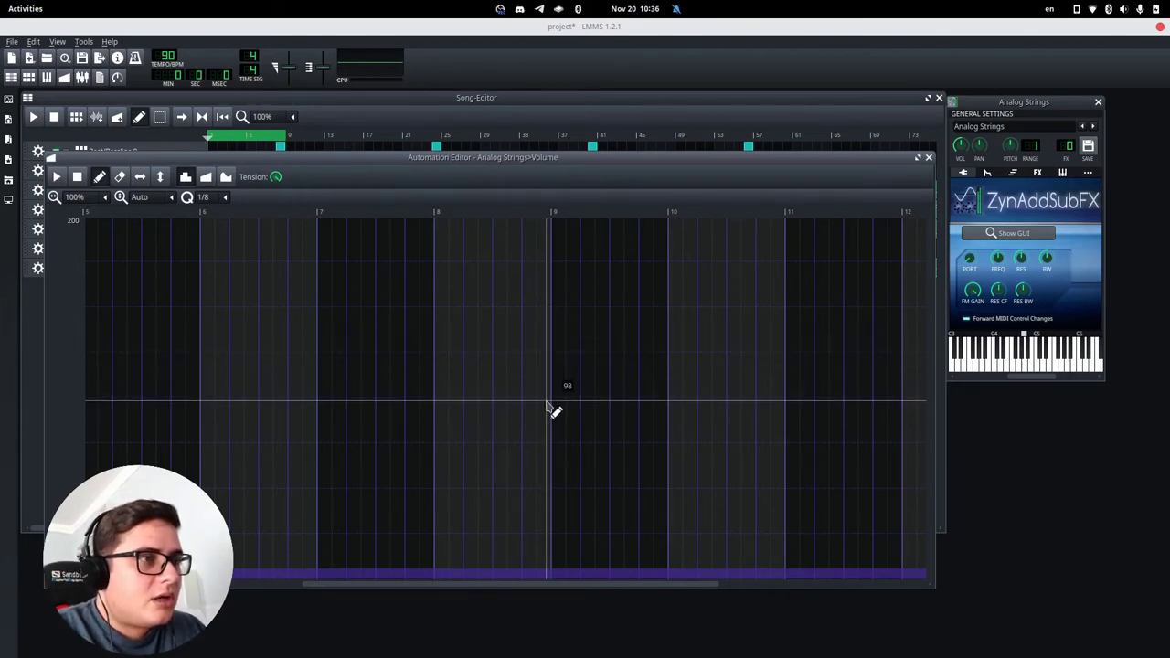
{"action": "left_click", "coordinate": [549, 399]}
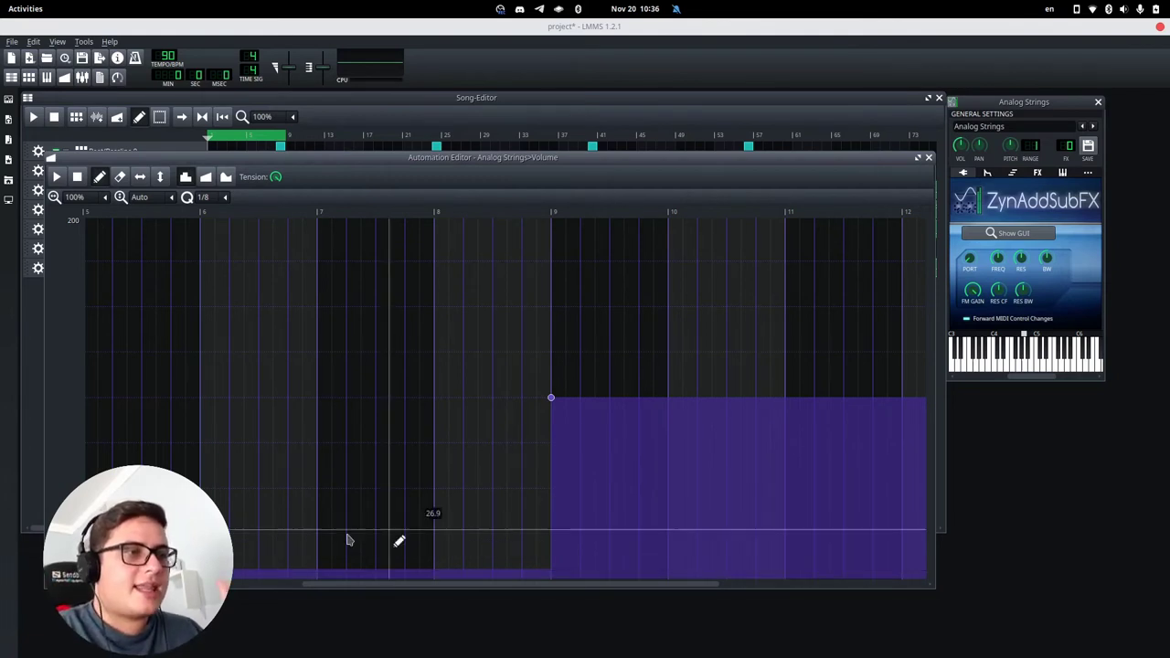
{"action": "left_click", "coordinate": [207, 177]}
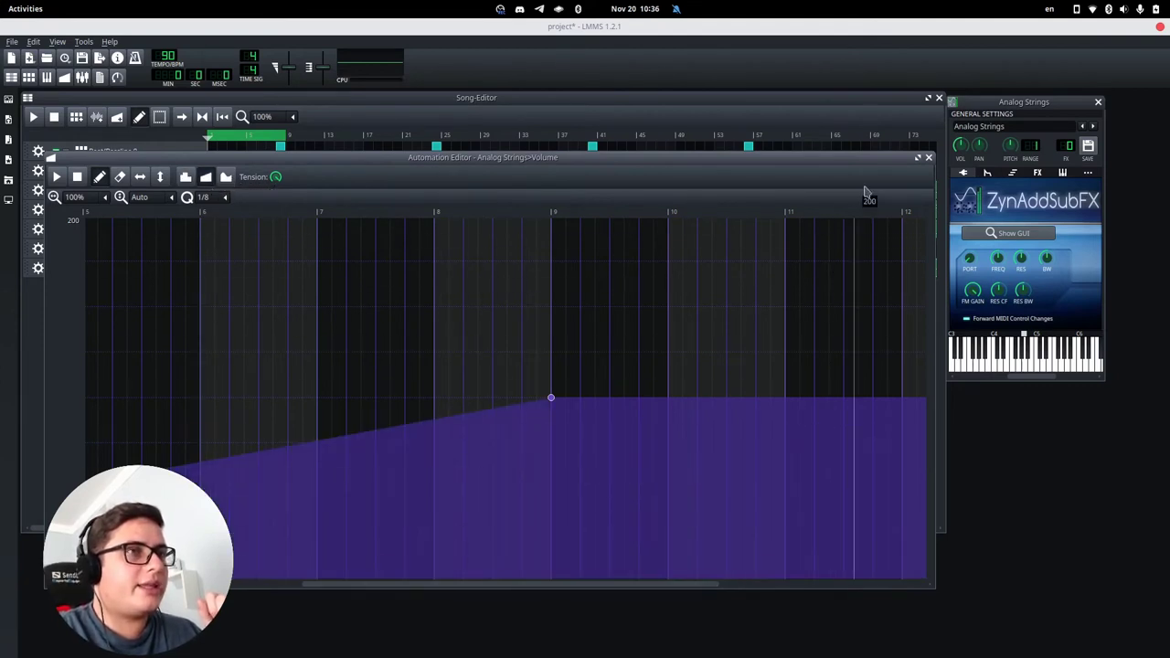
{"action": "left_click", "coordinate": [929, 158]}
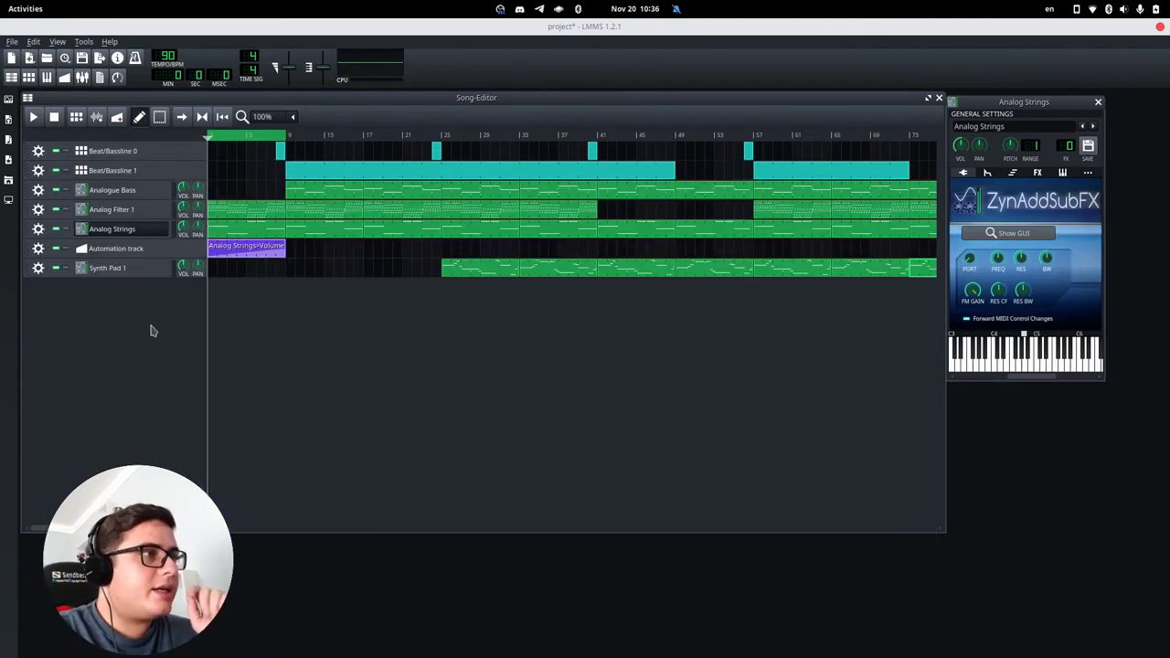
Step: Solo the Analog Strings track, keep the Automation track unmuted and play the looped intro to hear the fade-in
{"action": "left_click", "coordinate": [66, 229]}
{"action": "left_click", "coordinate": [57, 248]}
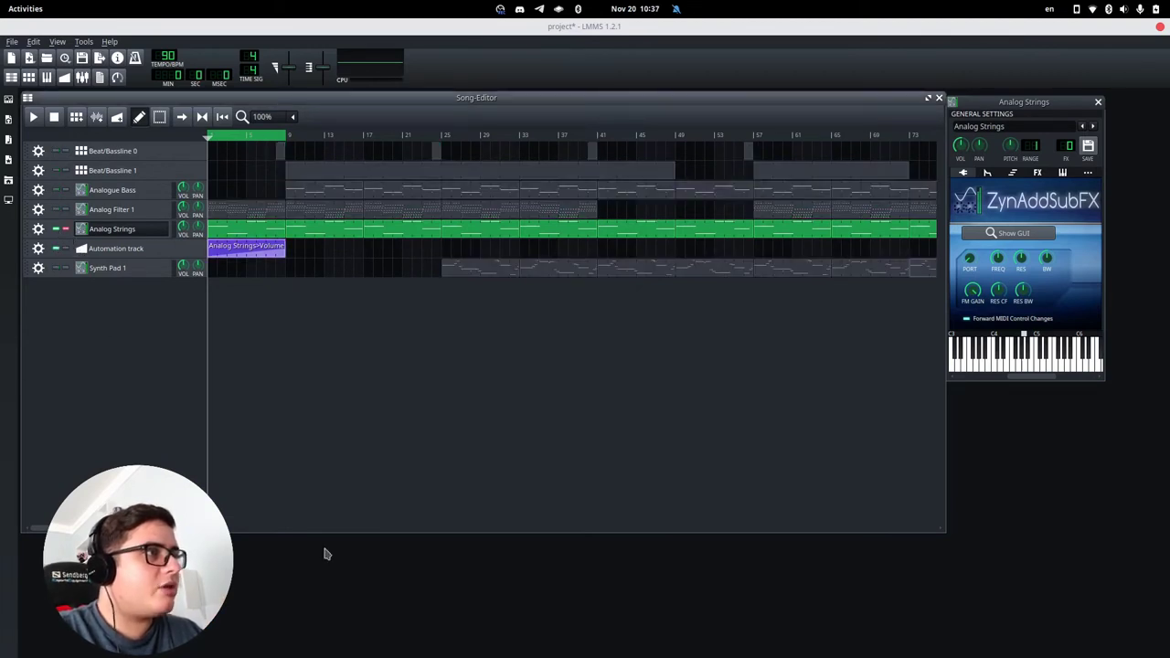
{"action": "left_click", "coordinate": [32, 118]}
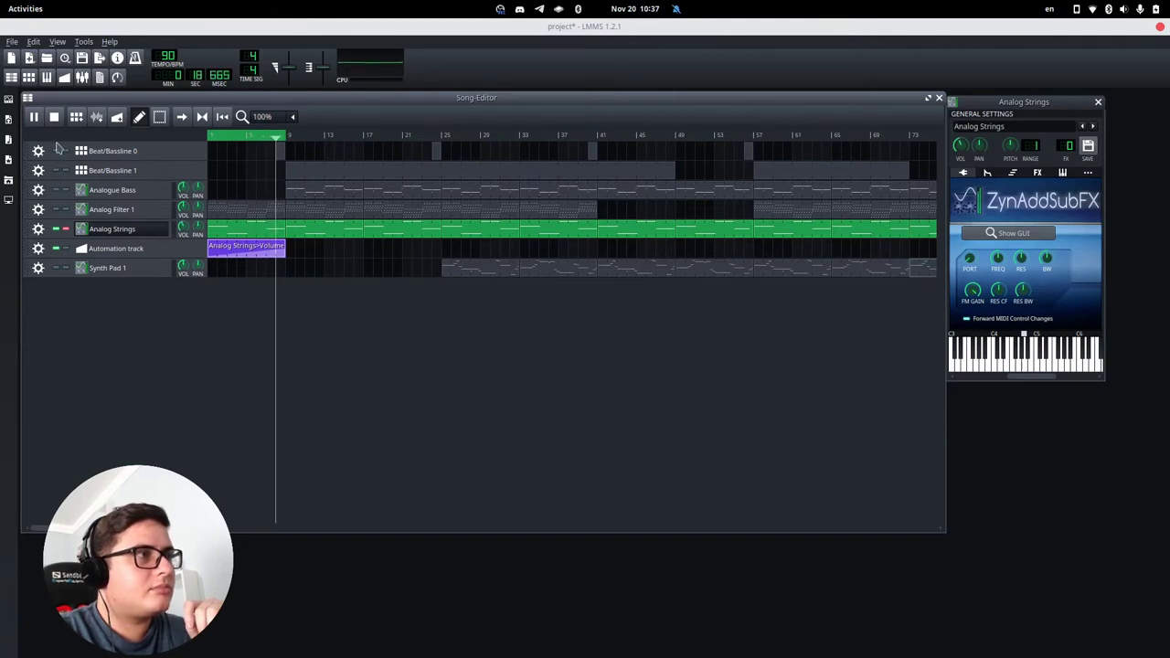
Step: Stop playback and unsolo the Analog Strings track
{"action": "left_click", "coordinate": [54, 118]}
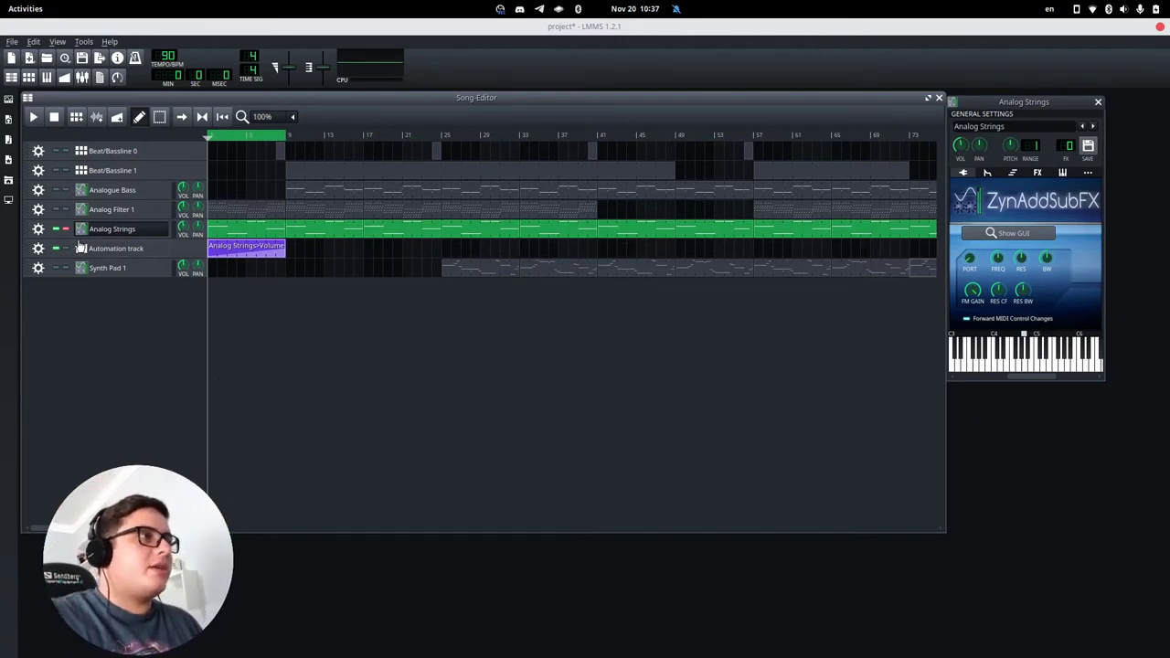
{"action": "left_click", "coordinate": [65, 229]}
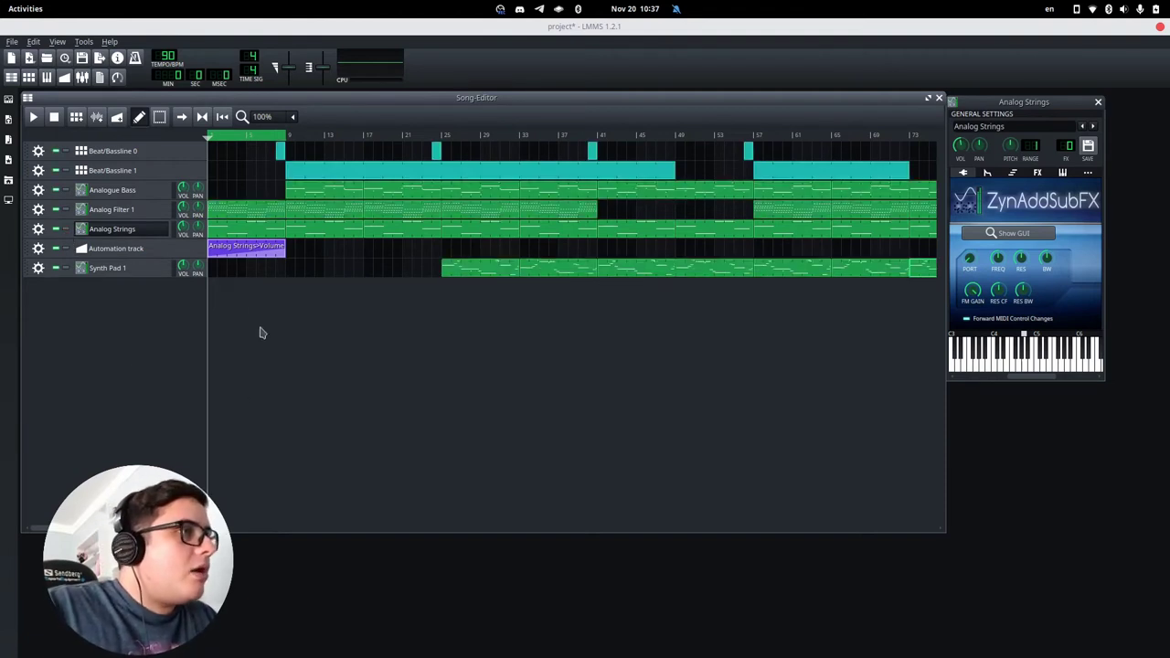
Step: Review Analog Filter 1's instrument settings and bring up its effects chain with the Dual Filter controls open
{"action": "left_click", "coordinate": [121, 212]}
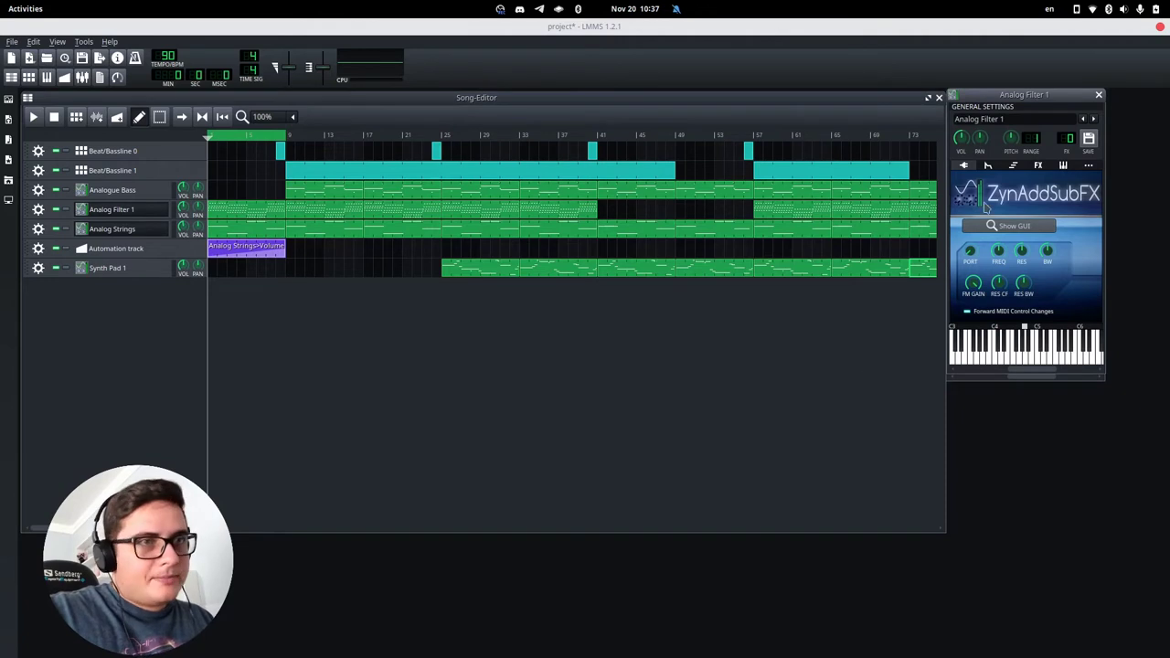
{"action": "left_click", "coordinate": [1037, 170]}
{"action": "left_click", "coordinate": [994, 166]}
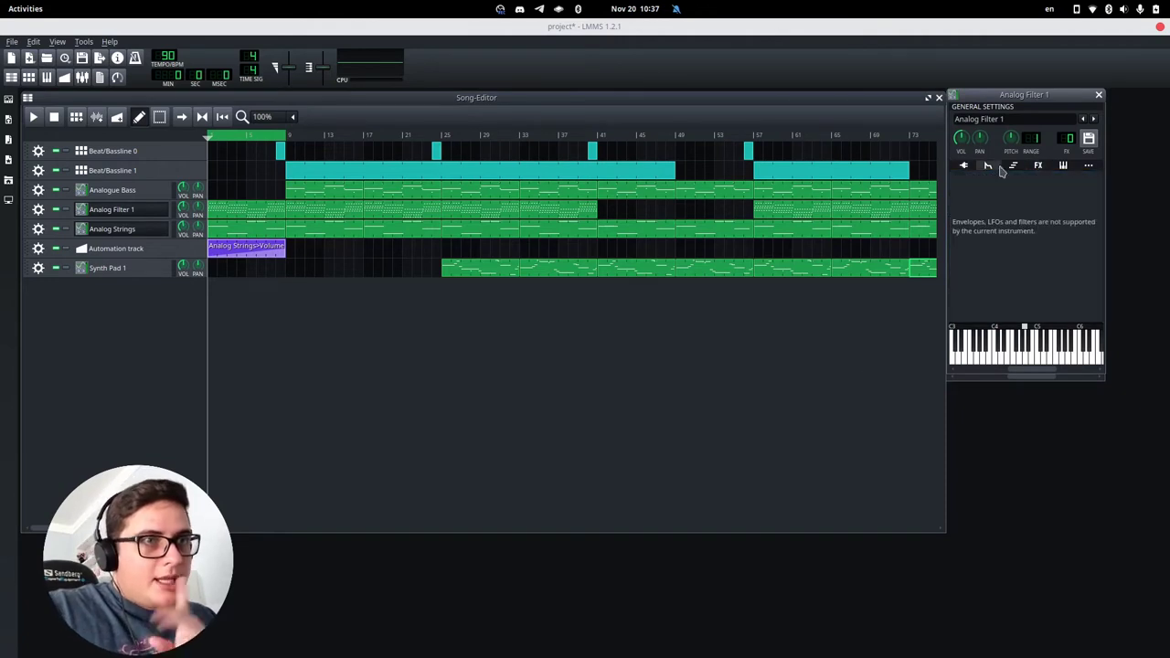
{"action": "left_click", "coordinate": [969, 166]}
{"action": "left_click", "coordinate": [1038, 168]}
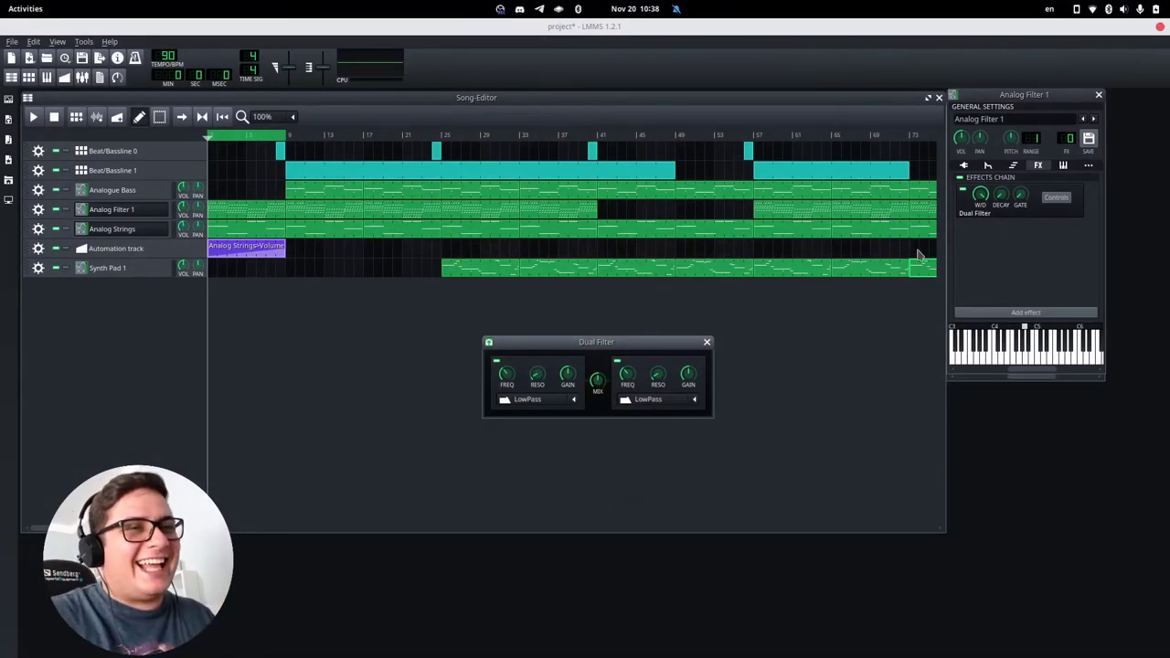
{"action": "left_click", "coordinate": [989, 249]}
{"action": "left_click", "coordinate": [1014, 166]}
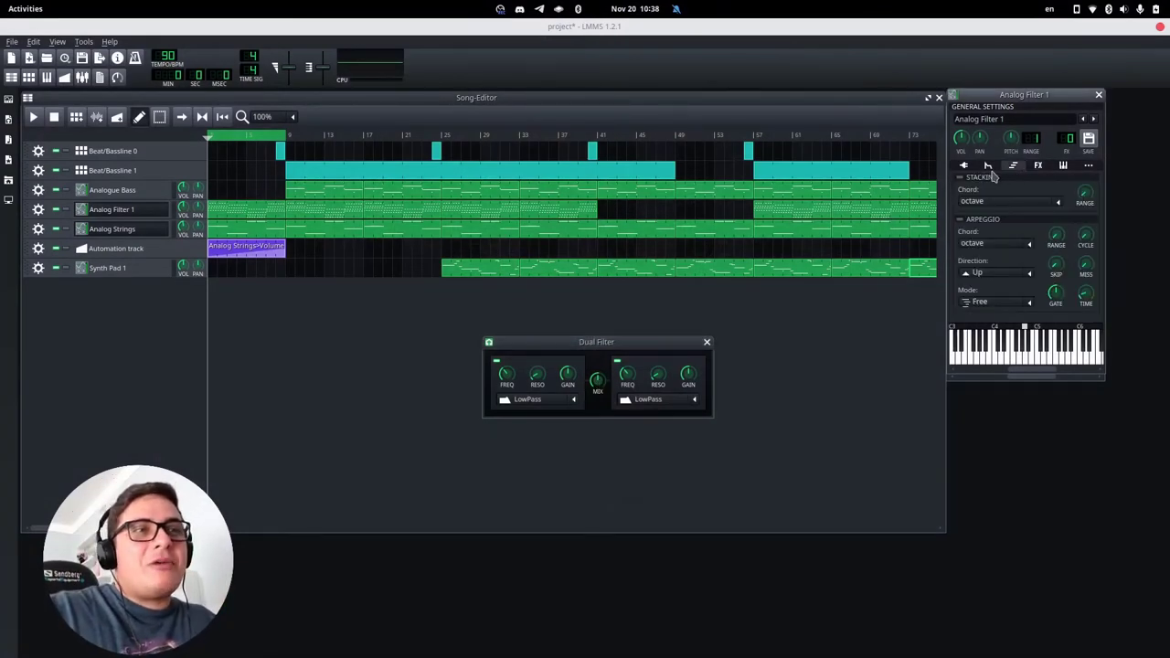
{"action": "left_click", "coordinate": [989, 165]}
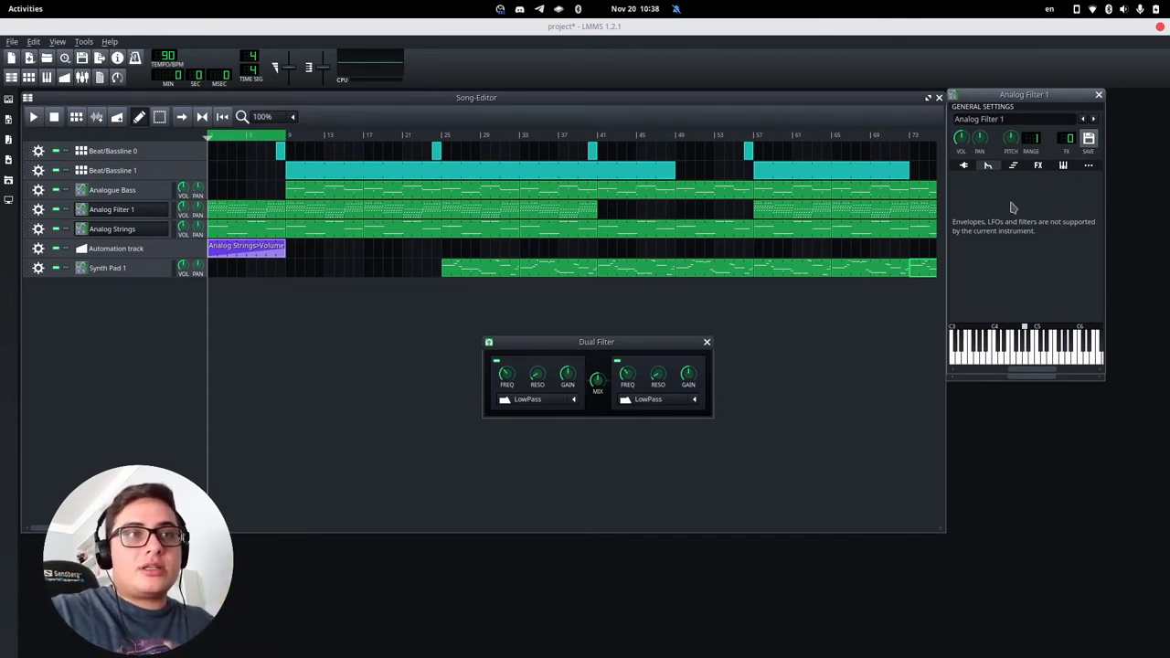
{"action": "left_click", "coordinate": [1038, 167]}
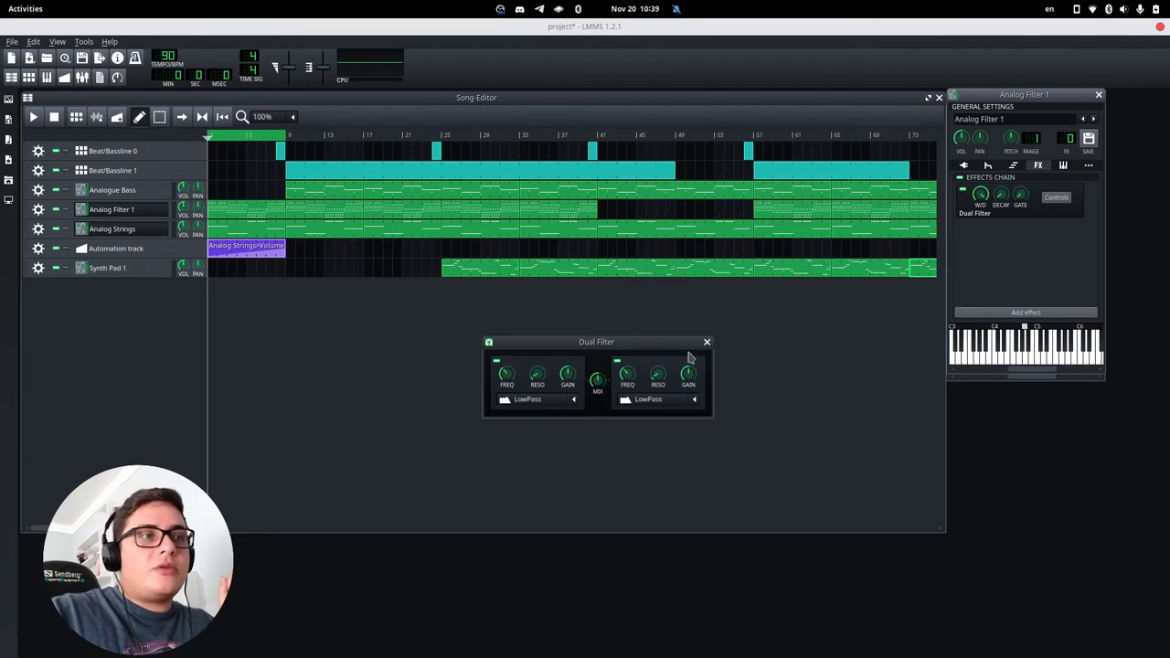
Step: Disable the Dual Filter's second filter and set its first filter type to HiPass
{"action": "left_click", "coordinate": [618, 367]}
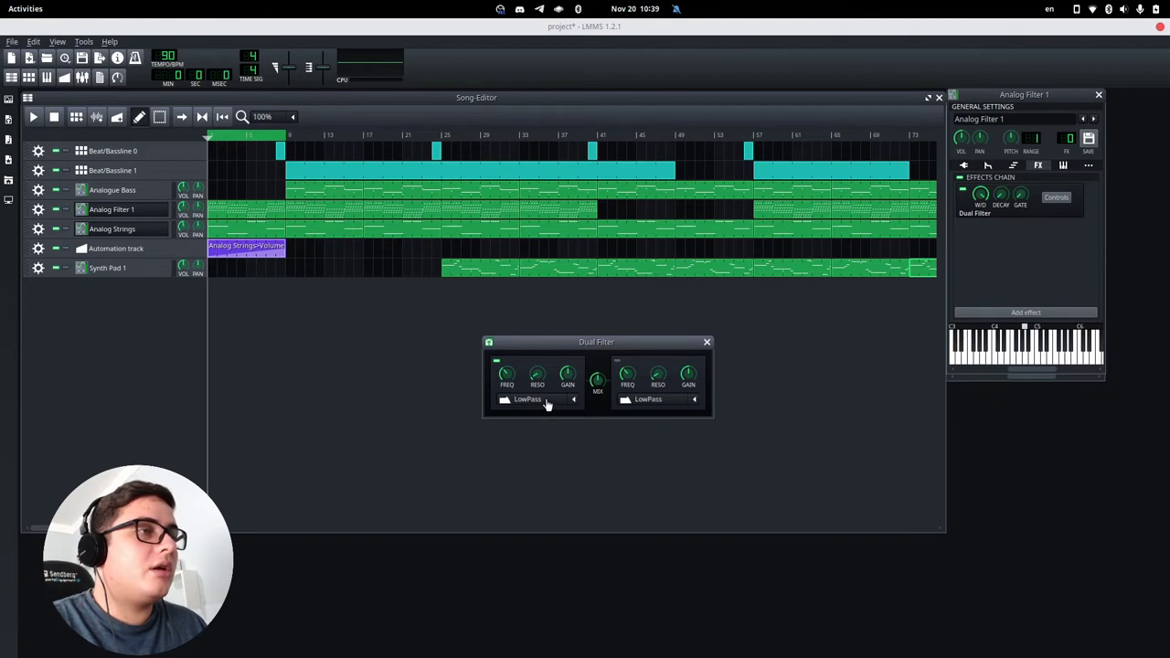
{"action": "scroll", "coordinate": [546, 404], "scroll_direction": "down", "scroll_amount": 1}
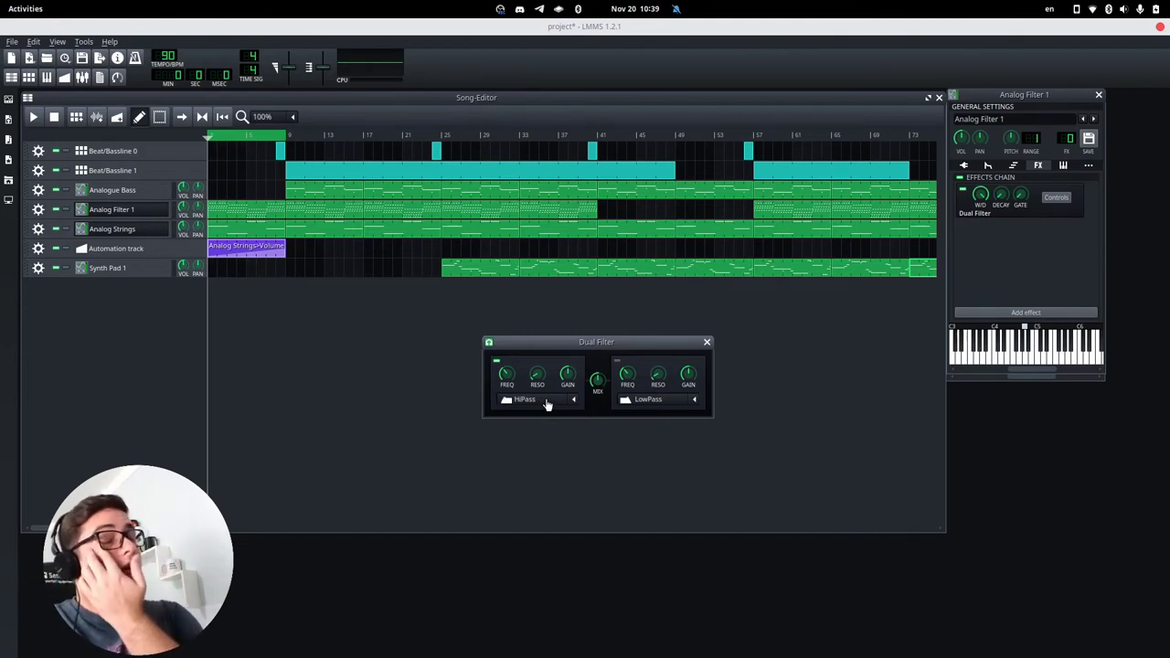
{"action": "scroll", "coordinate": [546, 404], "scroll_direction": "up", "scroll_amount": 1}
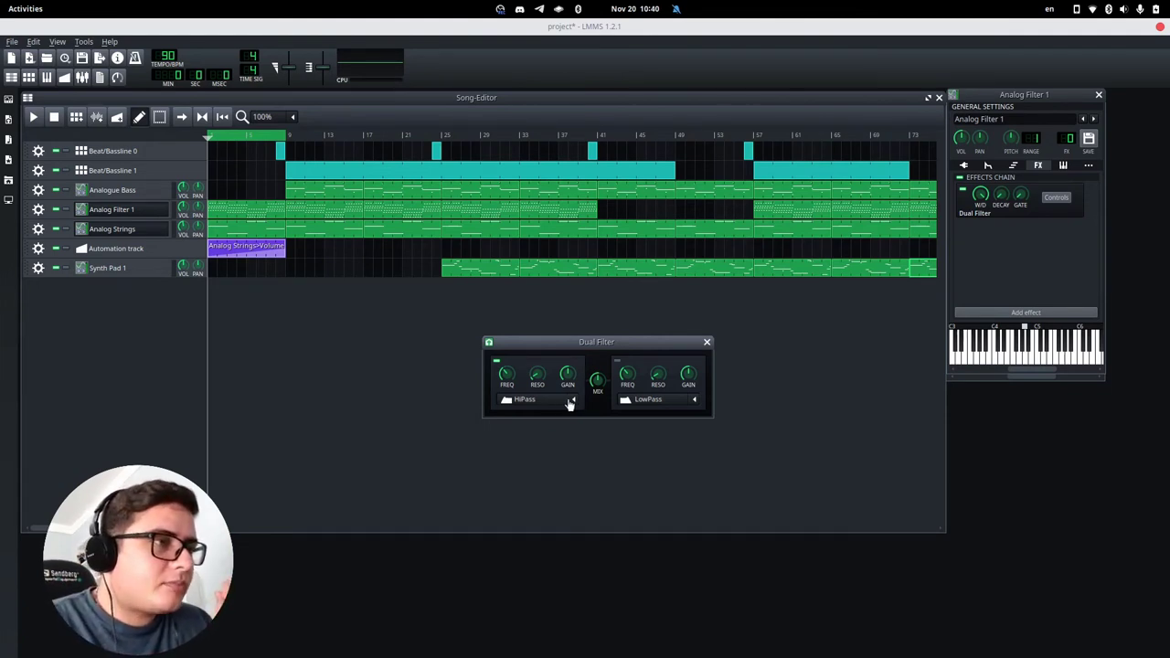
{"action": "left_click", "coordinate": [576, 403]}
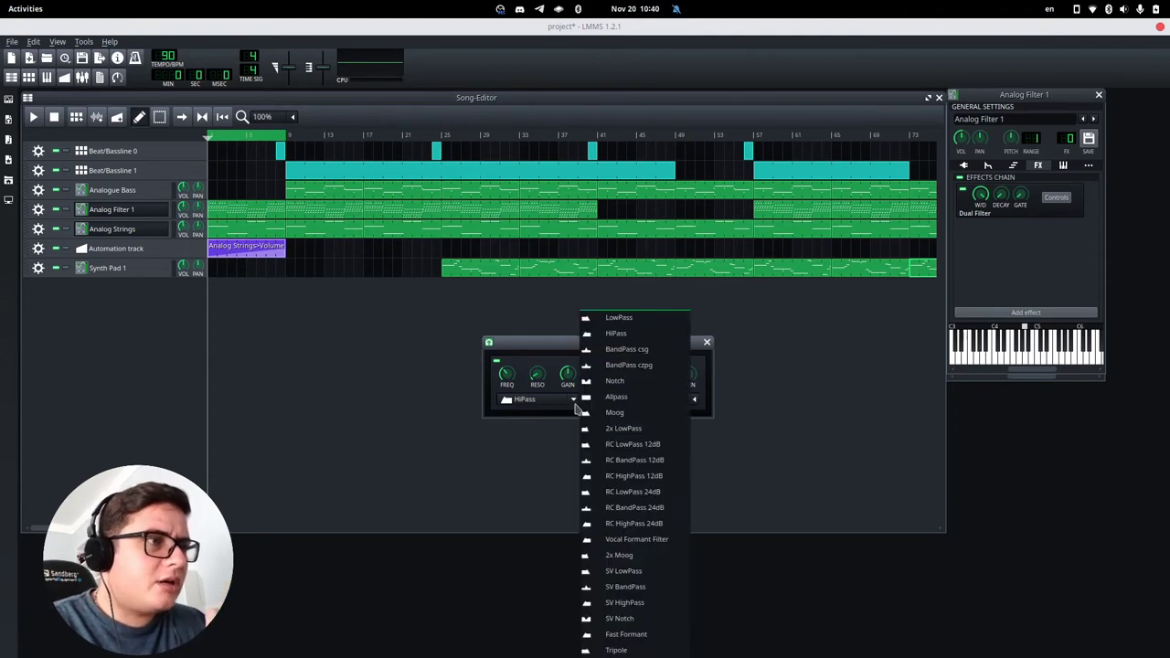
{"action": "left_click", "coordinate": [627, 334]}
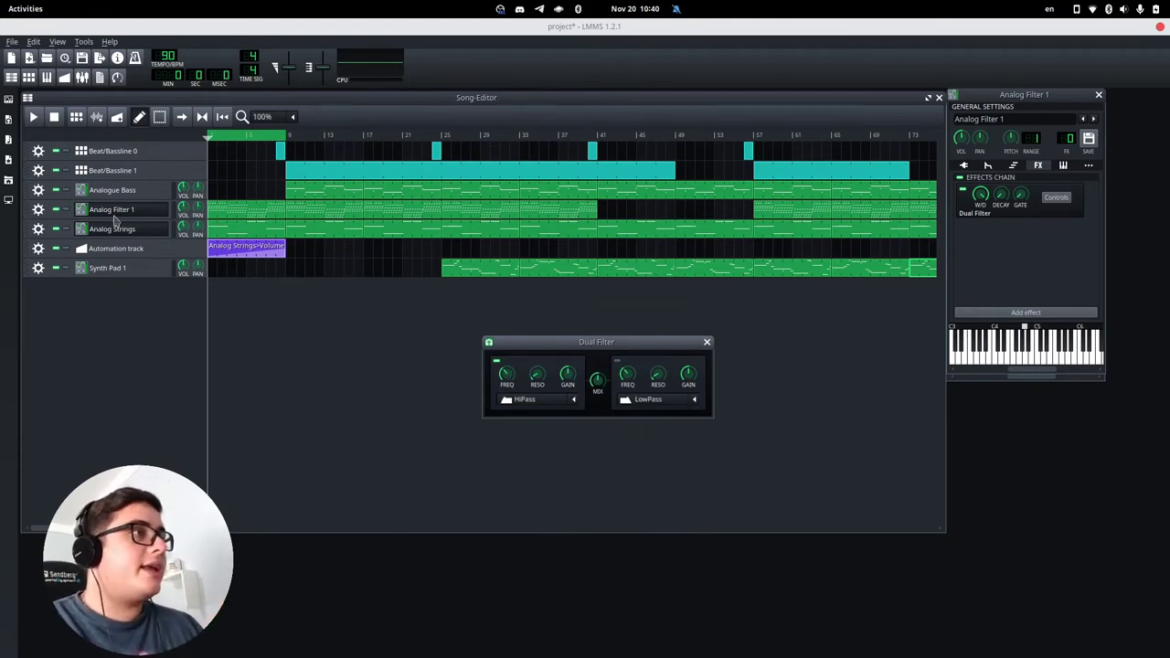
Step: Add a second automation track directly below Analog Filter 1 and create an eight-bar clip at bar 1
{"action": "left_click", "coordinate": [117, 119]}
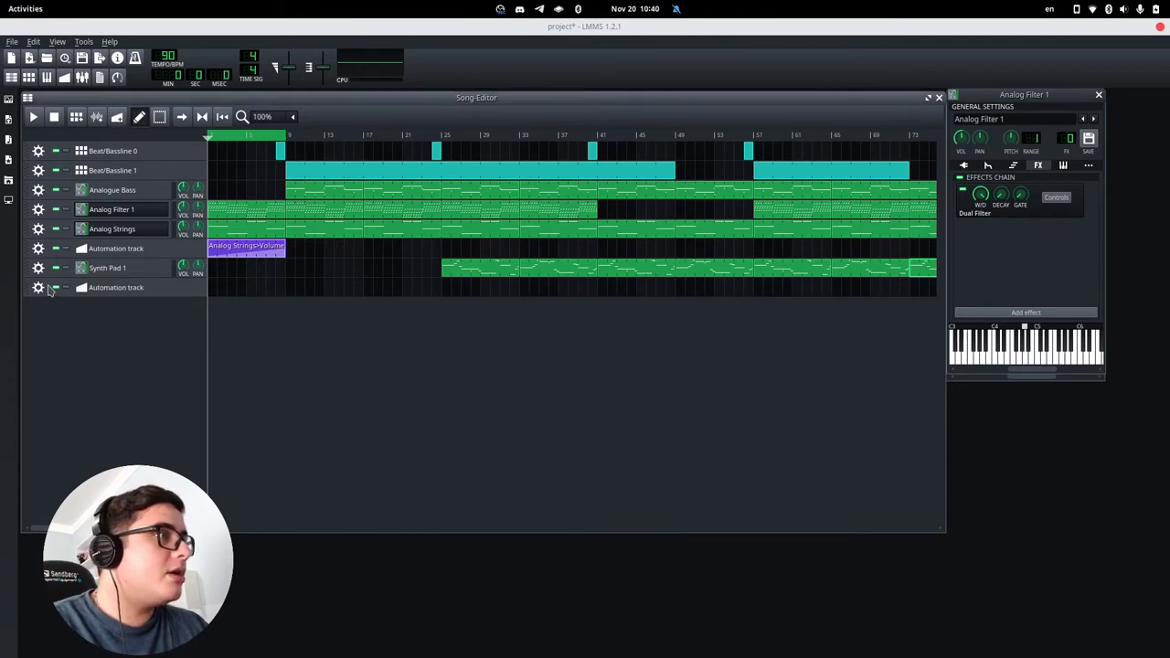
{"action": "left_click_drag", "start_coordinate": [29, 288], "coordinate": [30, 239]}
{"action": "left_click", "coordinate": [214, 229]}
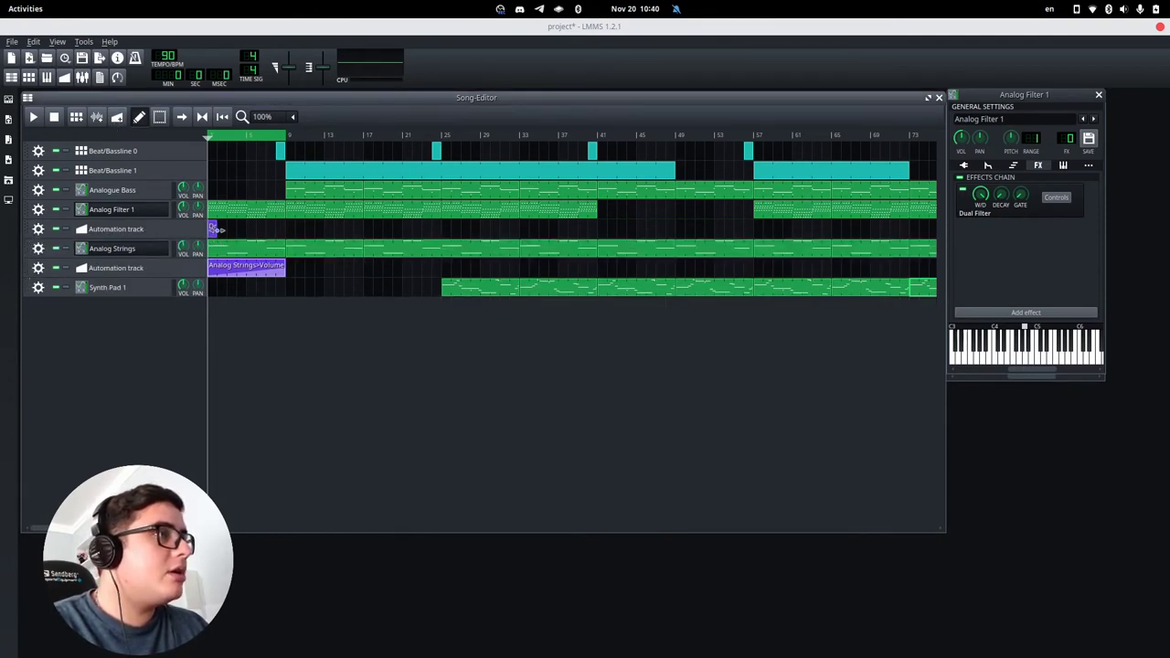
{"action": "left_click_drag", "start_coordinate": [217, 230], "coordinate": [285, 229]}
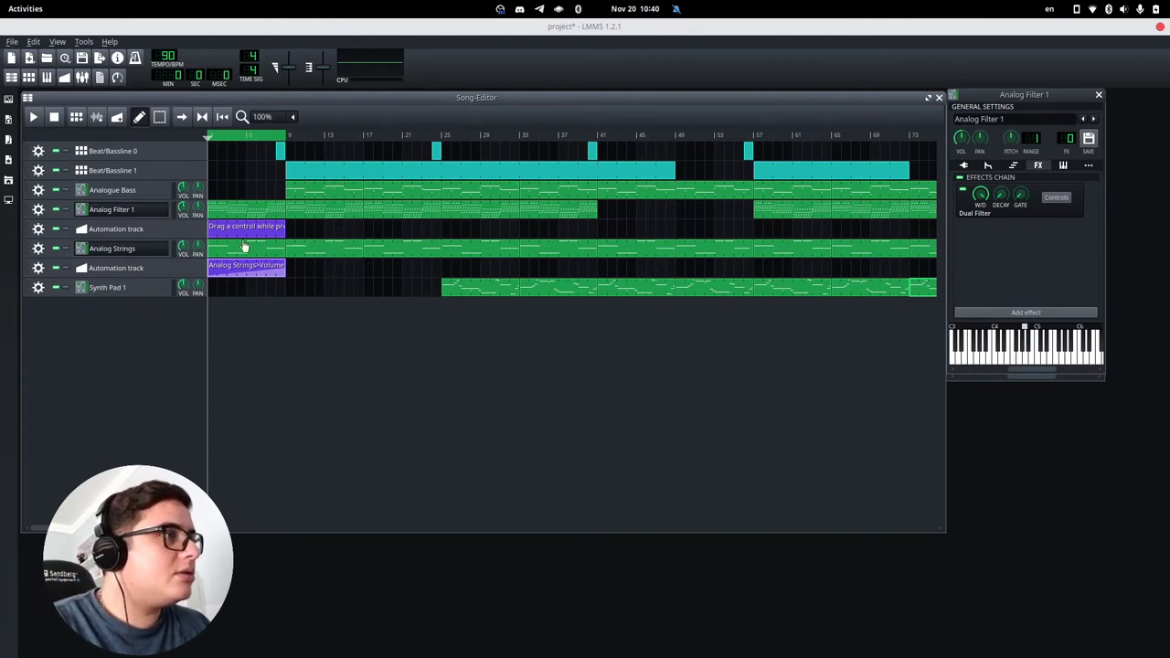
Step: Link the Dual Filter's first cutoff frequency to the new automation clip and open the clip for editing
{"action": "left_click", "coordinate": [1051, 205]}
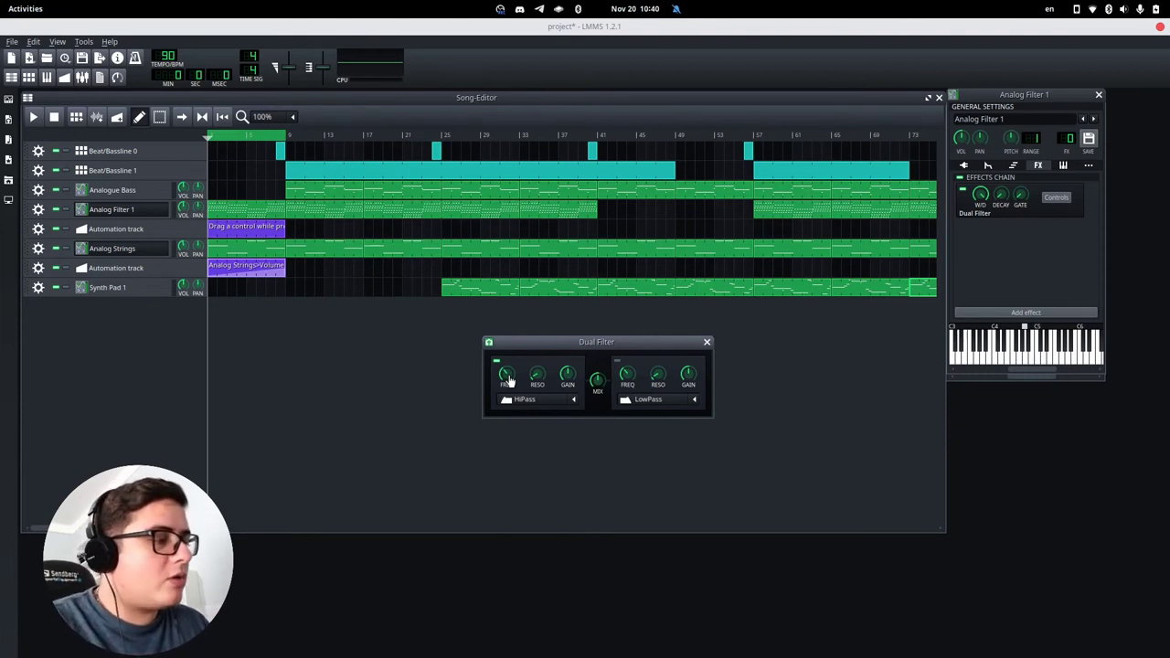
{"action": "left_click_drag", "start_coordinate": [509, 380], "coordinate": [247, 228]}
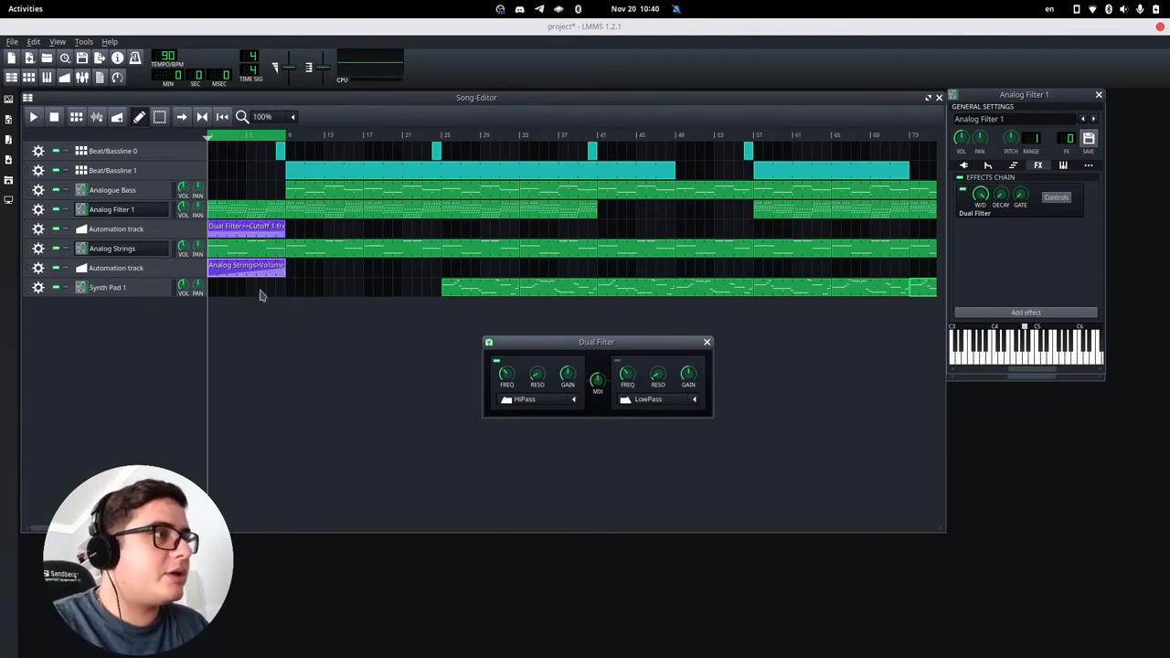
{"action": "double_click", "coordinate": [246, 235]}
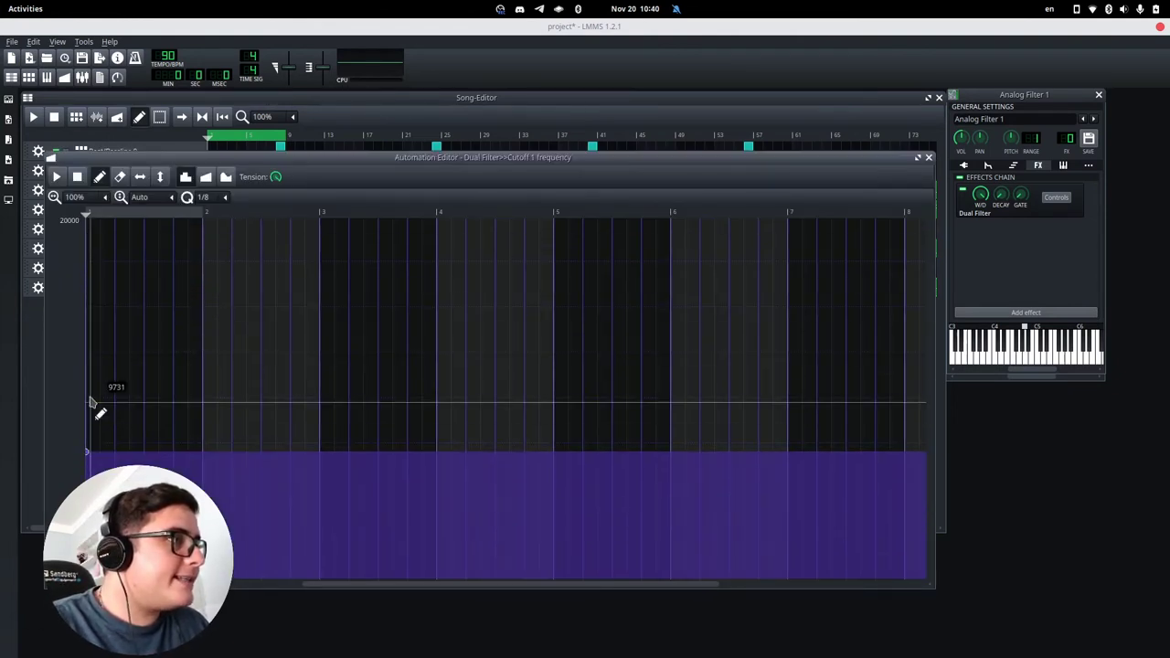
Step: Solo Analog Filter 1, keep its cutoff automation track unmuted and play the looped intro
{"action": "left_click", "coordinate": [64, 182]}
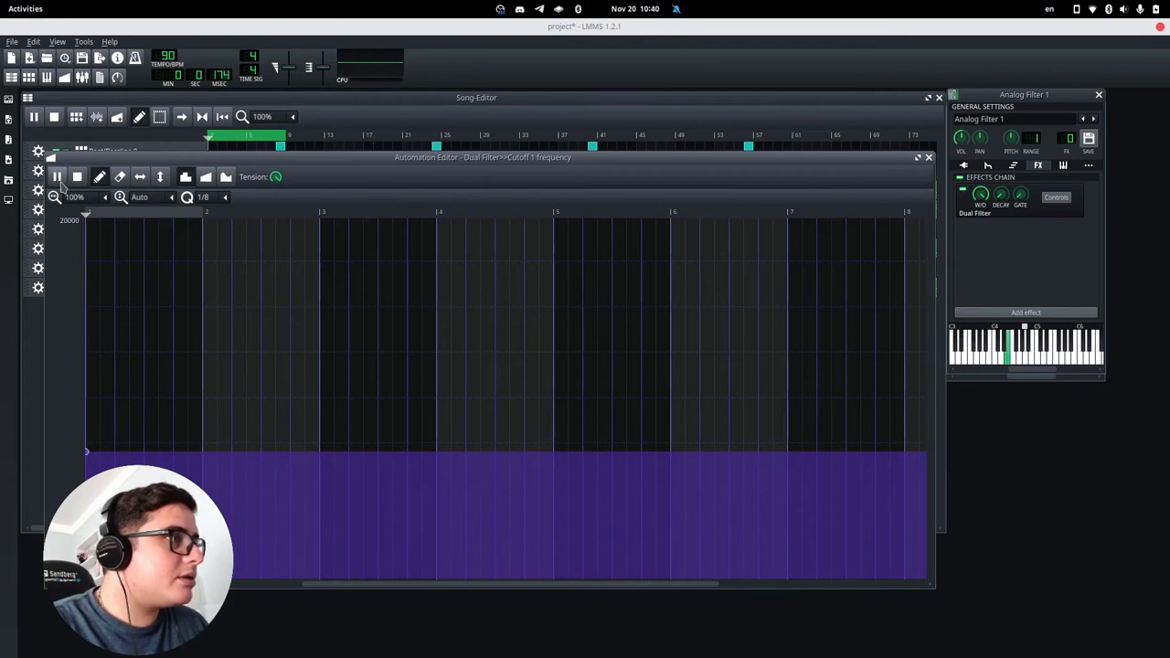
{"action": "left_click", "coordinate": [77, 177]}
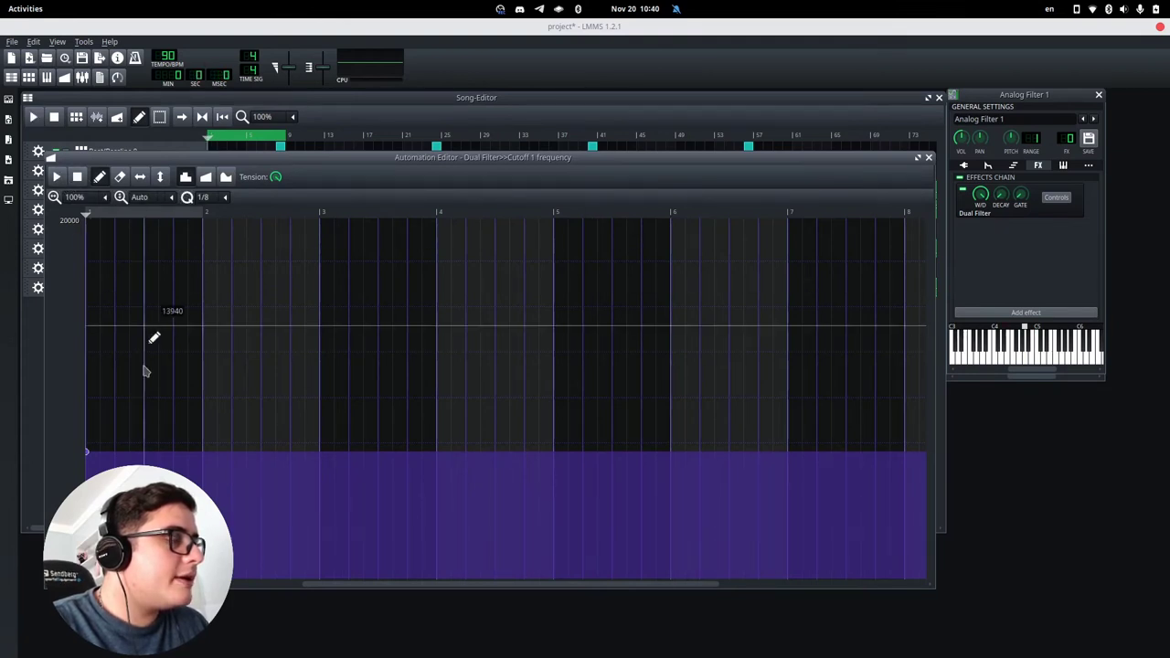
{"action": "left_click", "coordinate": [89, 454]}
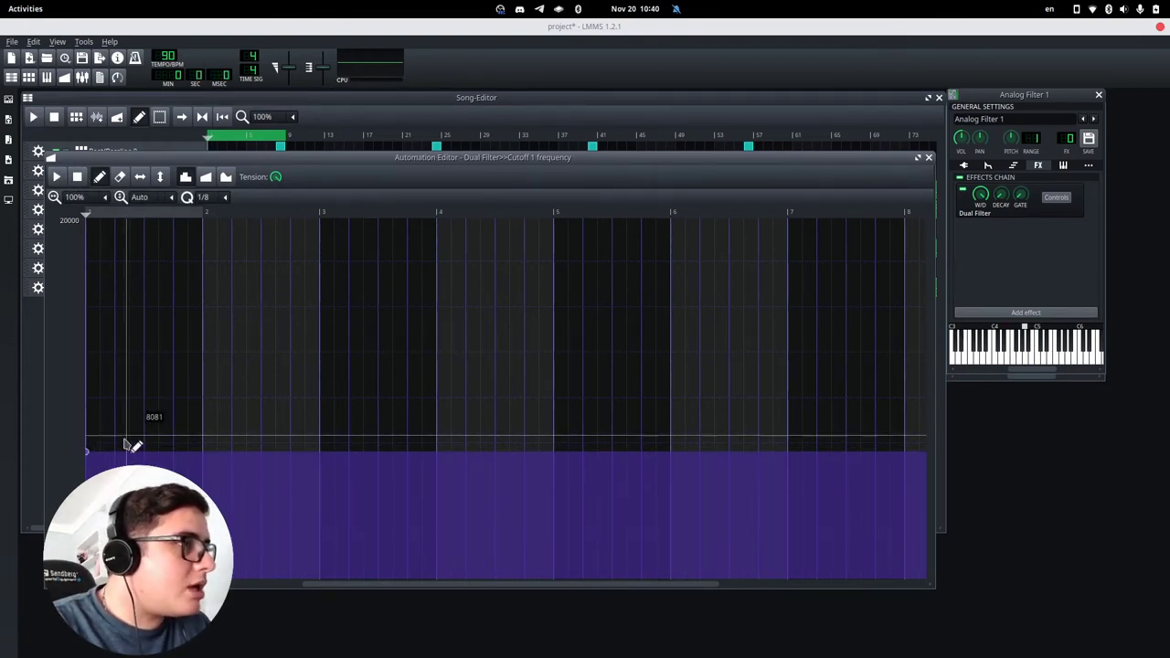
{"action": "left_click_drag", "start_coordinate": [311, 168], "coordinate": [296, 355]}
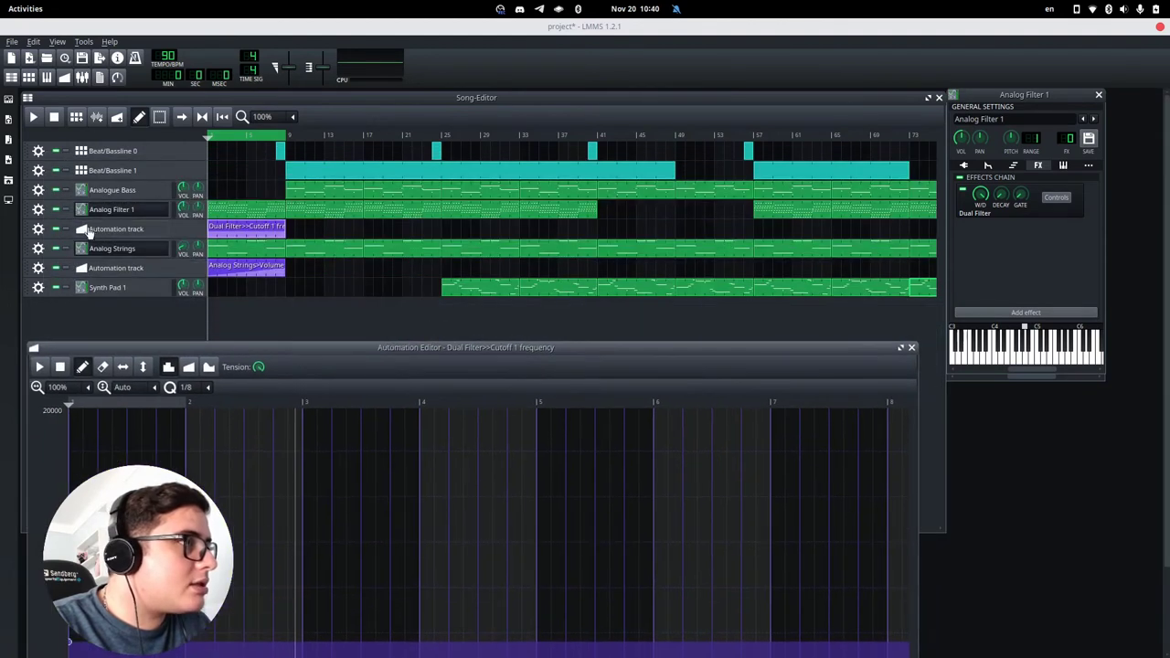
{"action": "left_click", "coordinate": [64, 210]}
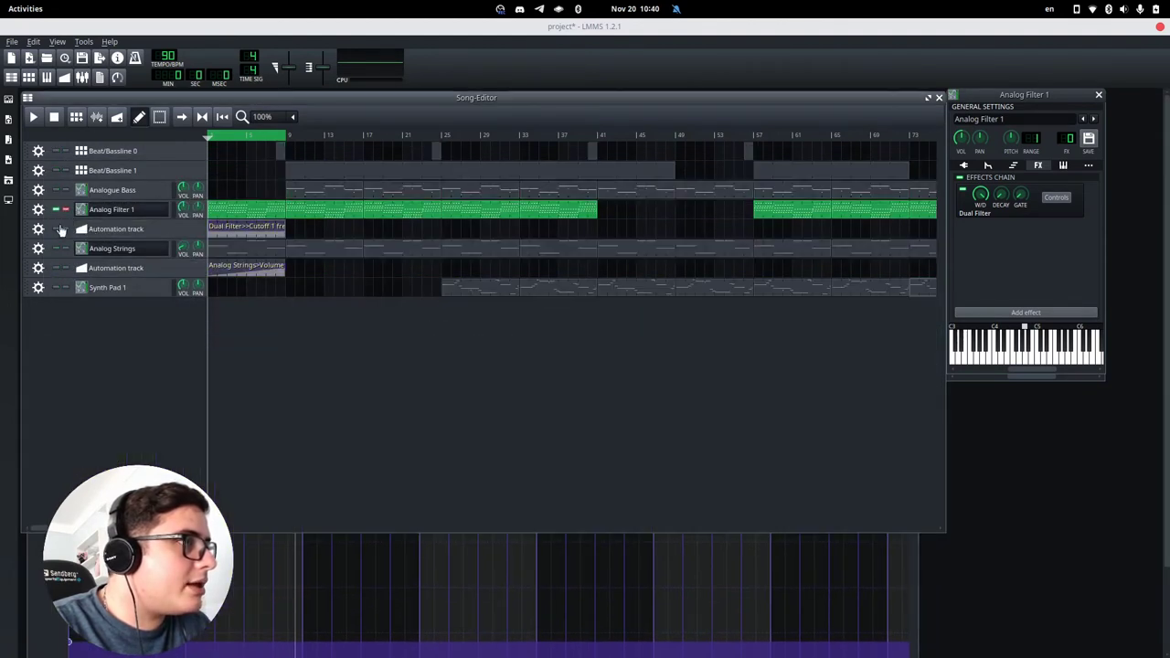
{"action": "left_click", "coordinate": [57, 230]}
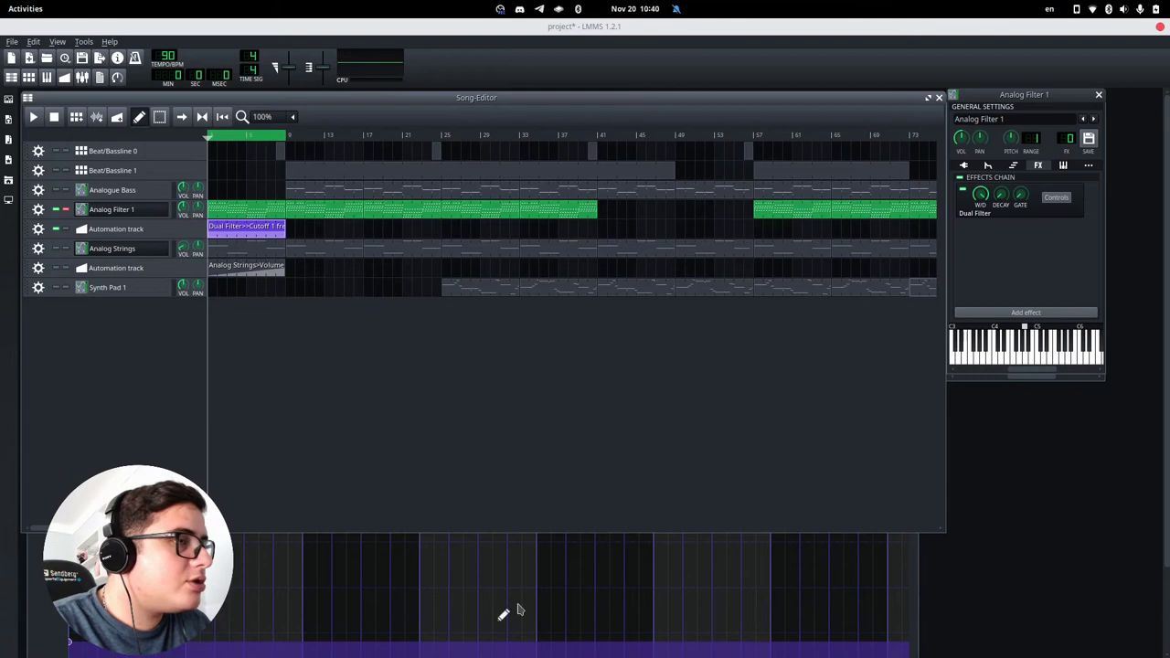
{"action": "left_click", "coordinate": [906, 613]}
{"action": "left_click", "coordinate": [42, 366]}
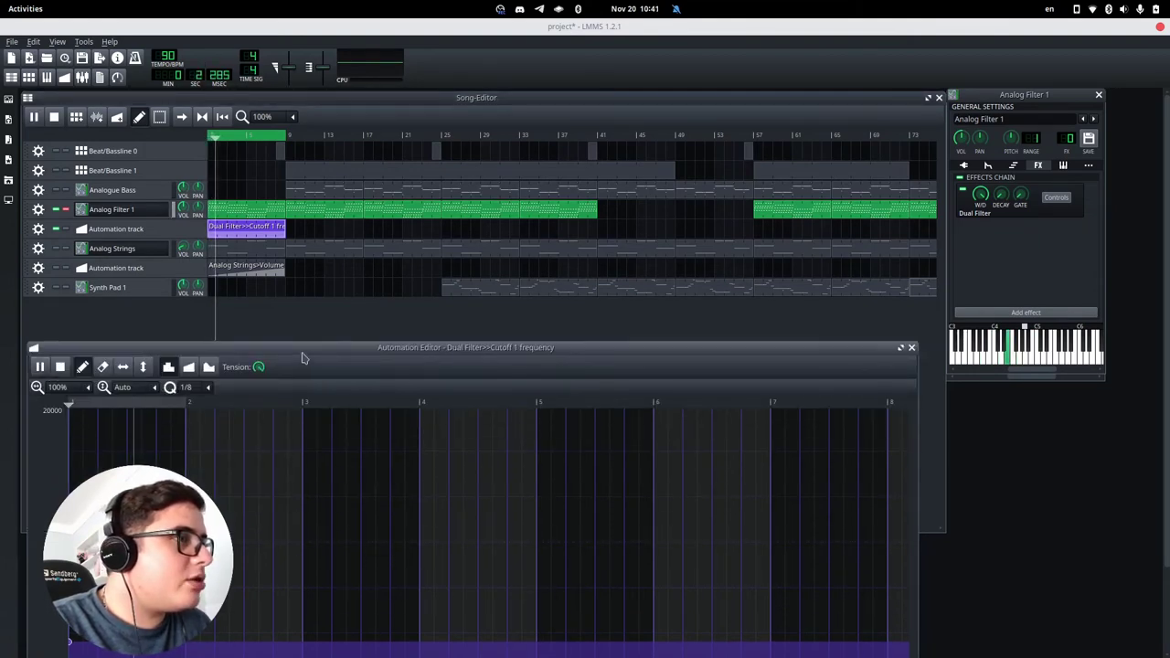
Step: Lower the cutoff automation's starting value at bar 1 to about 3000 during playback, and stop the song
{"action": "left_click_drag", "start_coordinate": [331, 349], "coordinate": [667, 212]}
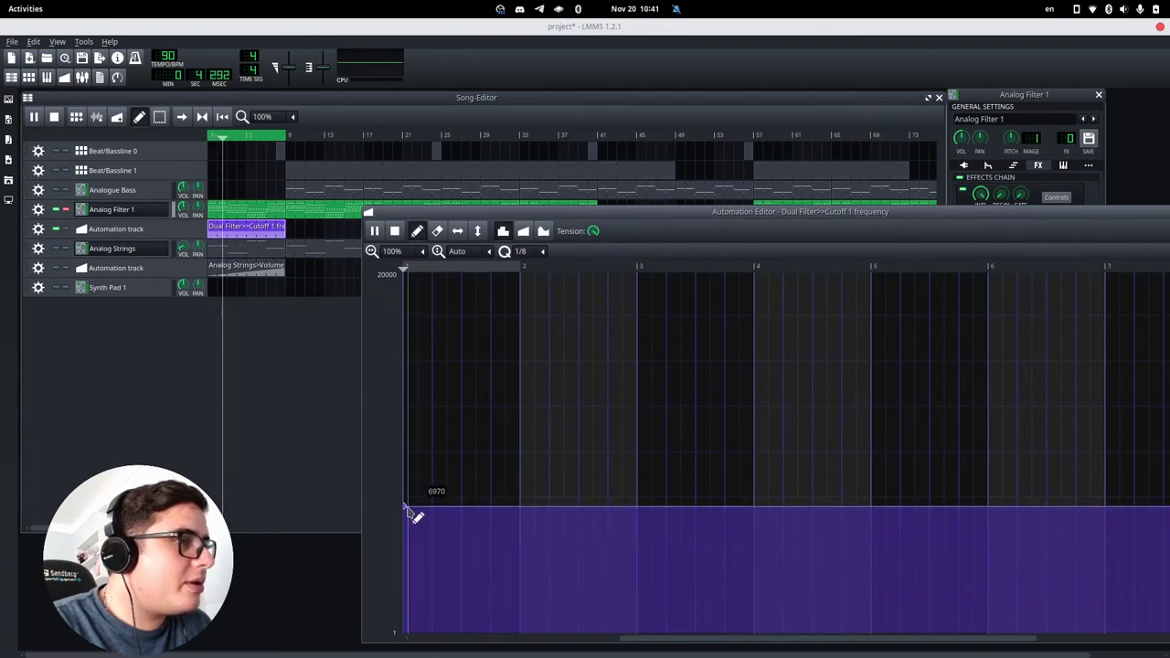
{"action": "mouse_move", "coordinate": [412, 516]}
{"action": "left_mouse_down"}
{"action": "mouse_move", "coordinate": [405, 410]}
{"action": "mouse_move", "coordinate": [405, 629]}
{"action": "mouse_move", "coordinate": [378, 622]}
{"action": "mouse_move", "coordinate": [376, 489]}
{"action": "mouse_move", "coordinate": [374, 638]}
{"action": "mouse_move", "coordinate": [364, 567]}
{"action": "mouse_move", "coordinate": [363, 580]}
{"action": "left_mouse_up"}
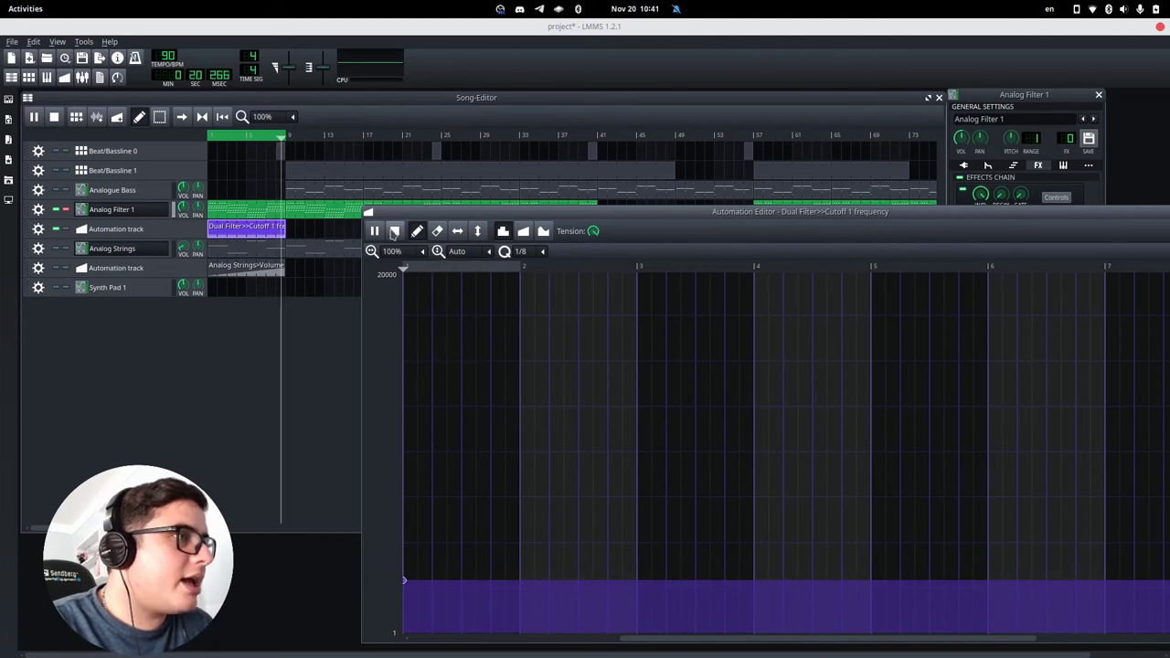
{"action": "key", "text": "space"}
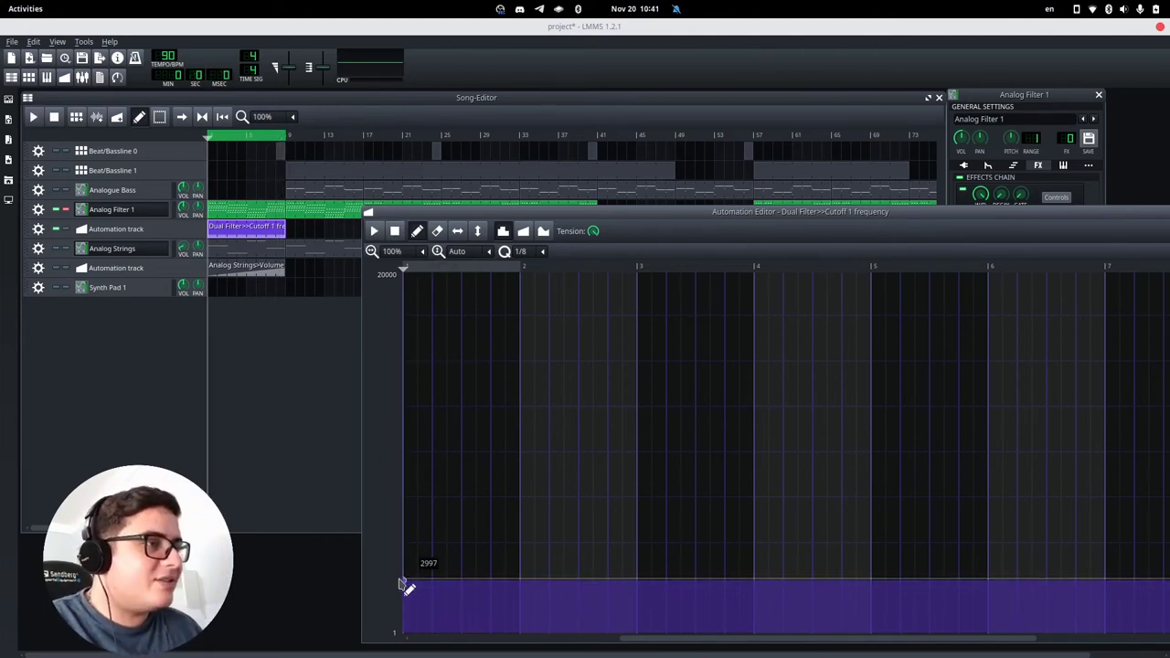
{"action": "left_click_drag", "start_coordinate": [402, 586], "coordinate": [402, 586]}
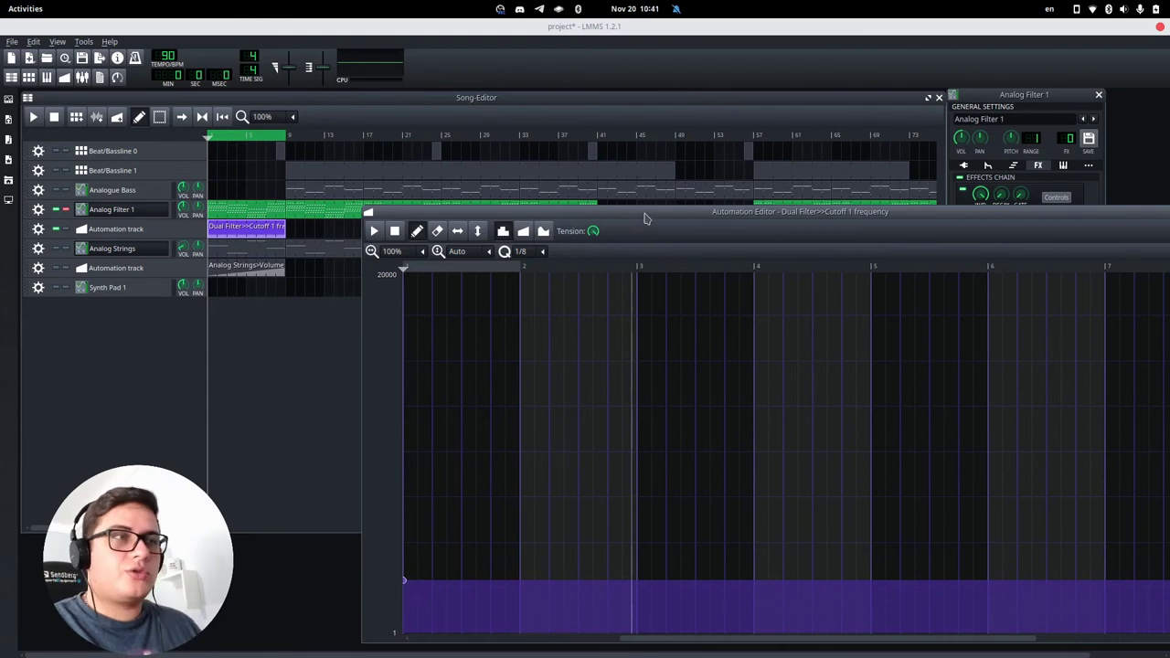
Step: Add an end point at bar 9 of the cutoff automation with a value of about 1
{"action": "left_click_drag", "start_coordinate": [645, 218], "coordinate": [542, 123]}
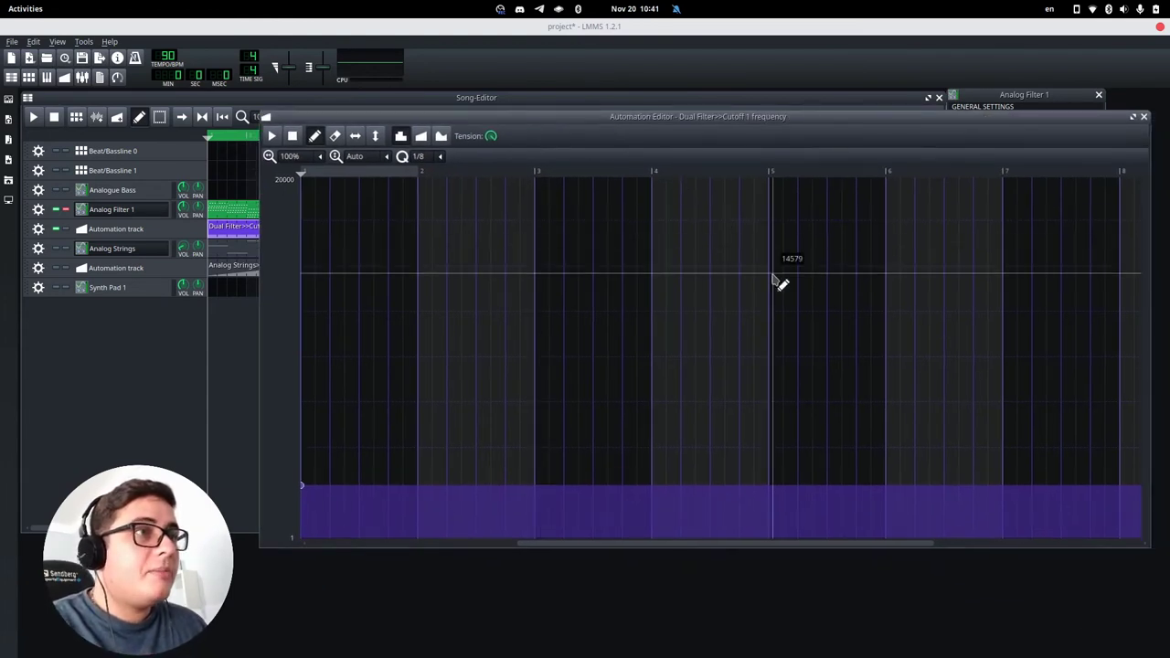
{"action": "left_click_drag", "start_coordinate": [564, 545], "coordinate": [621, 556]}
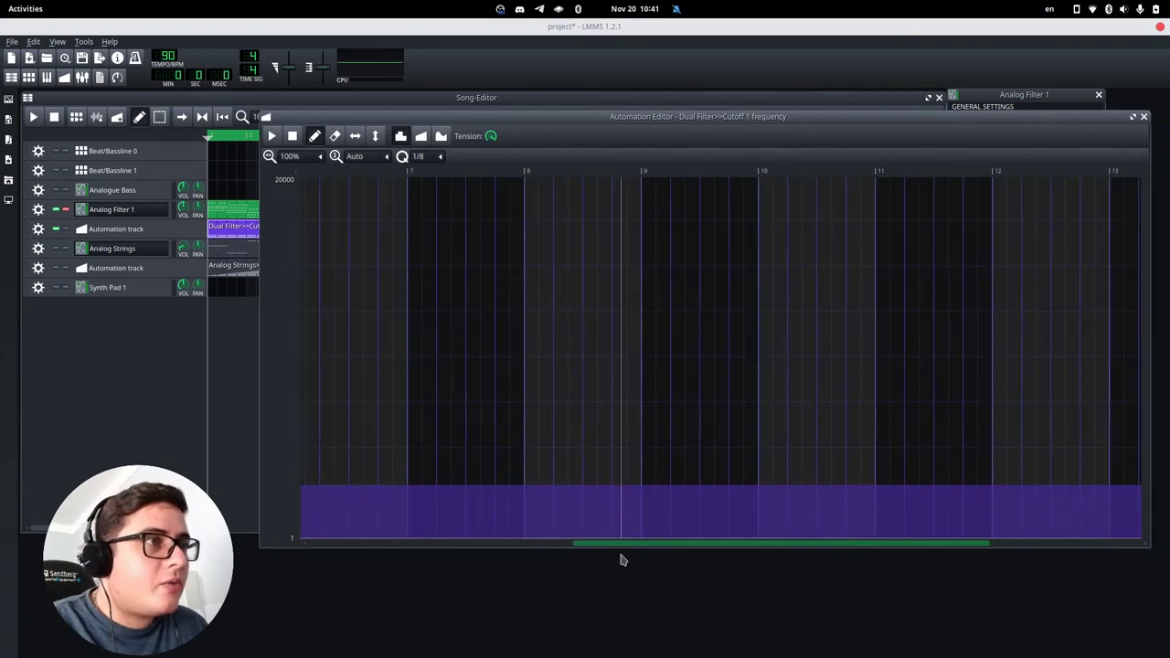
{"action": "left_click_drag", "start_coordinate": [526, 171], "coordinate": [642, 179]}
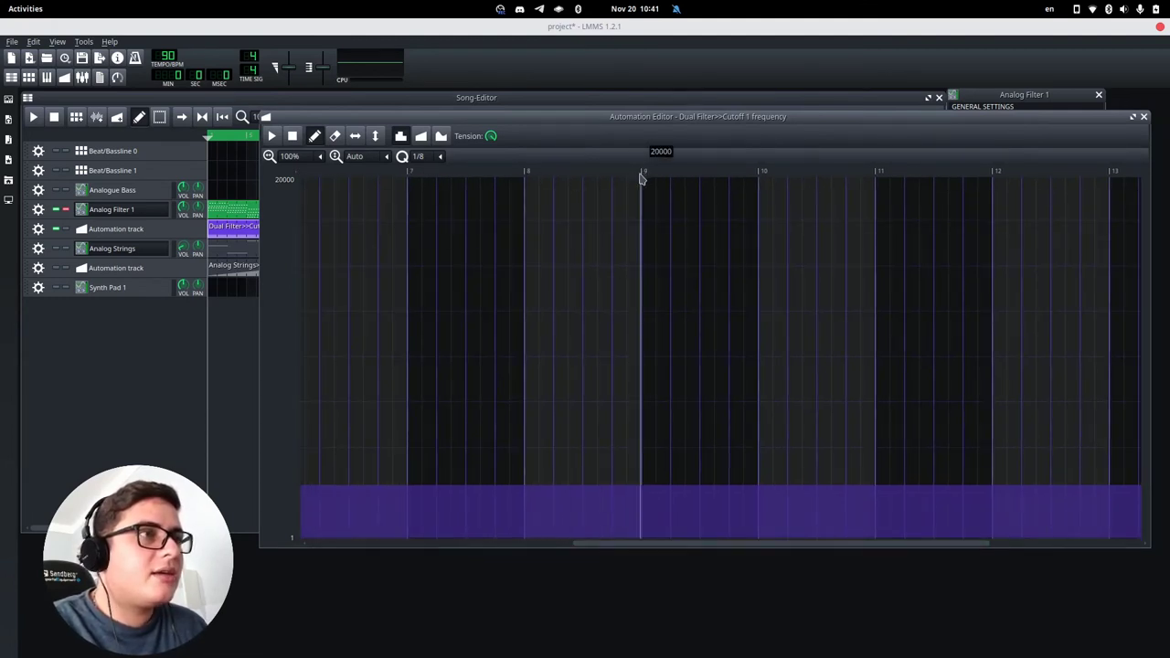
{"action": "mouse_move", "coordinate": [642, 190]}
{"action": "left_mouse_down"}
{"action": "mouse_move", "coordinate": [638, 478]}
{"action": "mouse_move", "coordinate": [650, 504]}
{"action": "mouse_move", "coordinate": [638, 557]}
{"action": "left_mouse_up"}
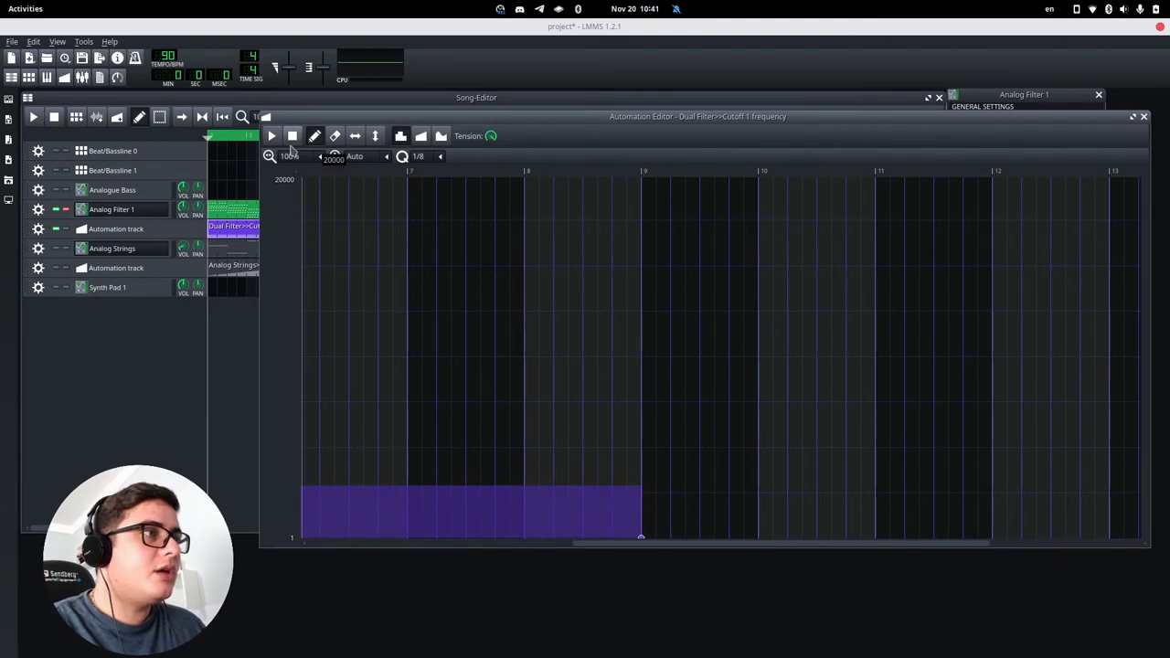
{"action": "left_click", "coordinate": [291, 139]}
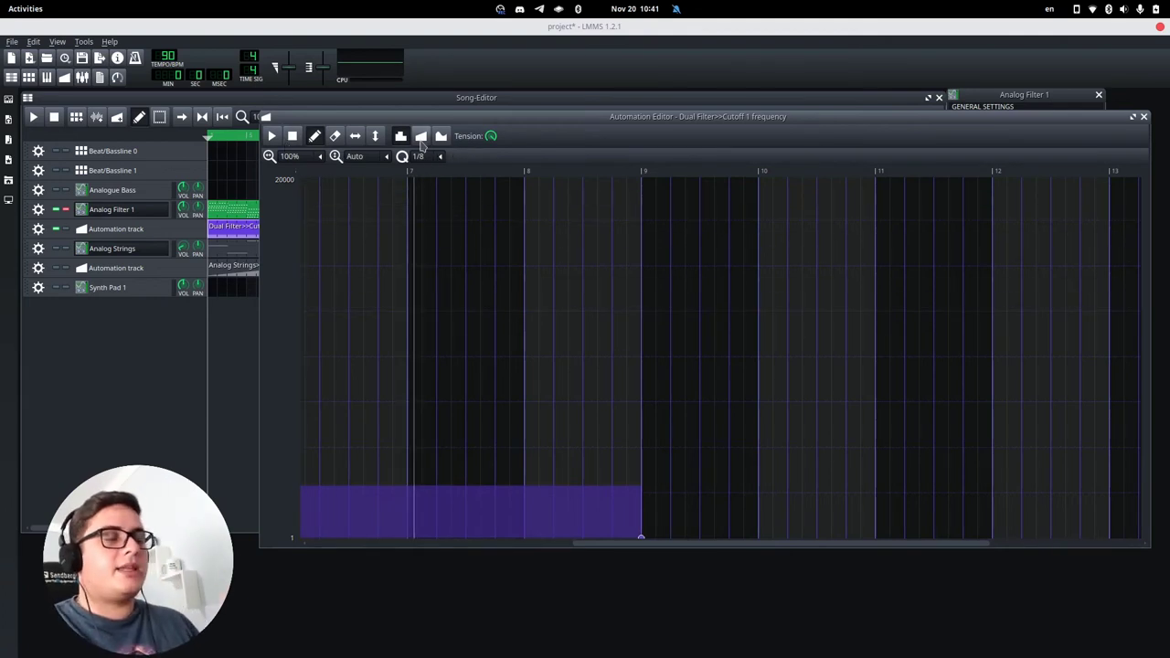
Step: Switch the cutoff automation to linear progression so it ramps down over the intro, and play the looped intro
{"action": "left_click", "coordinate": [421, 136]}
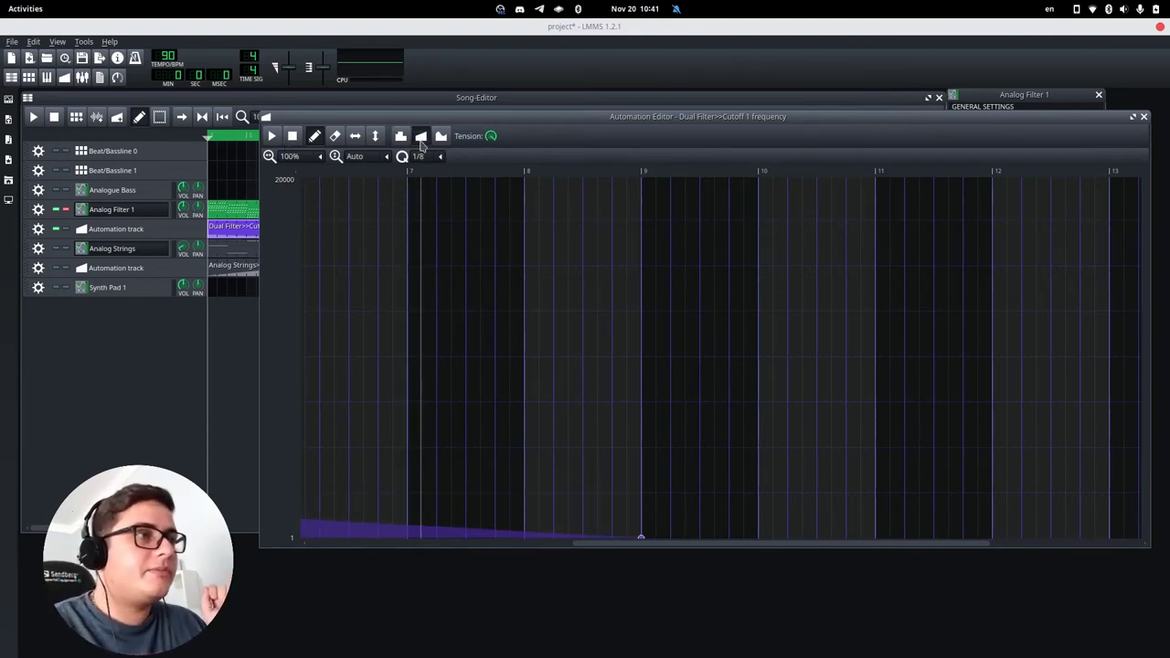
{"action": "left_click", "coordinate": [1143, 118]}
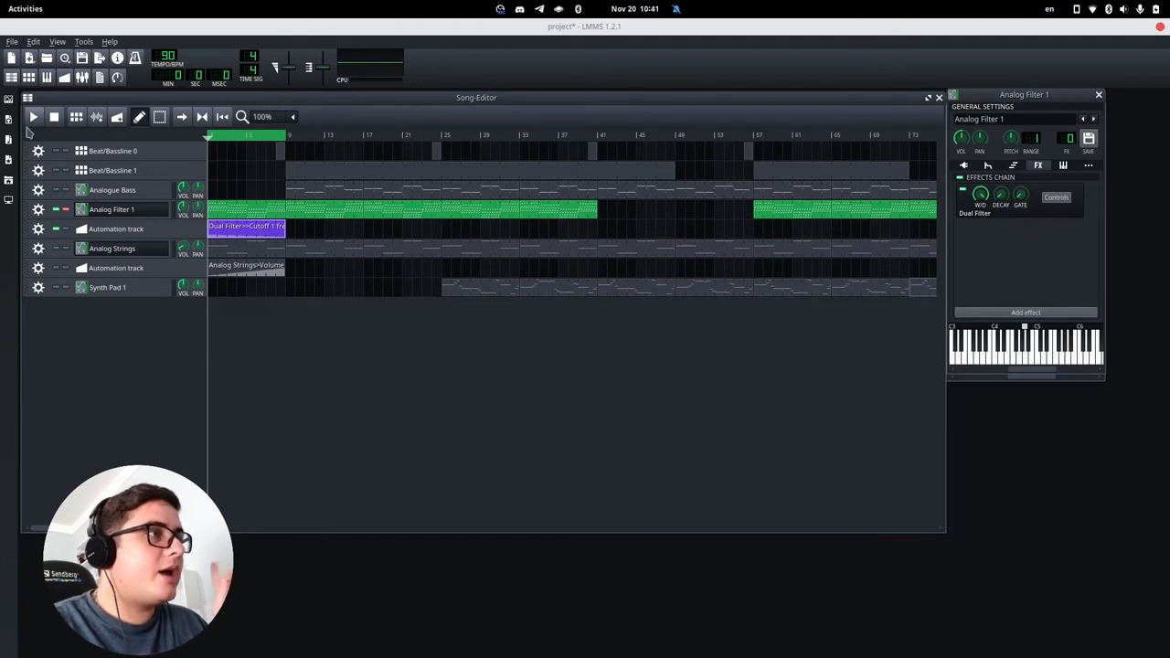
{"action": "left_click", "coordinate": [34, 119]}
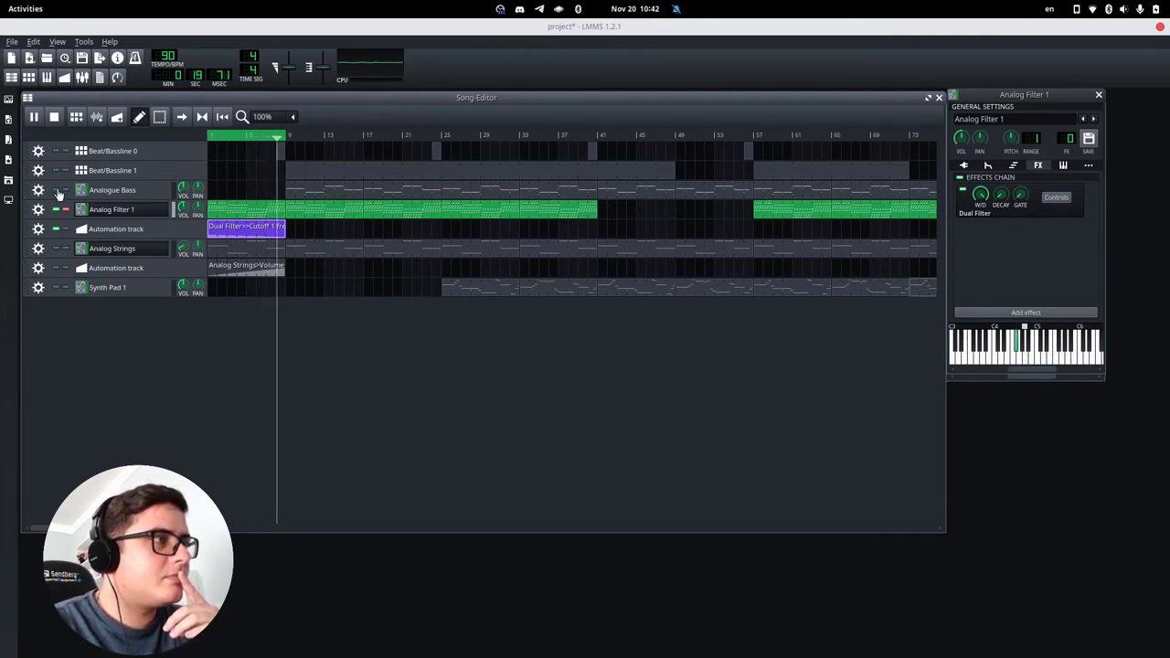
{"action": "left_click", "coordinate": [55, 125]}
{"action": "left_click", "coordinate": [55, 124]}
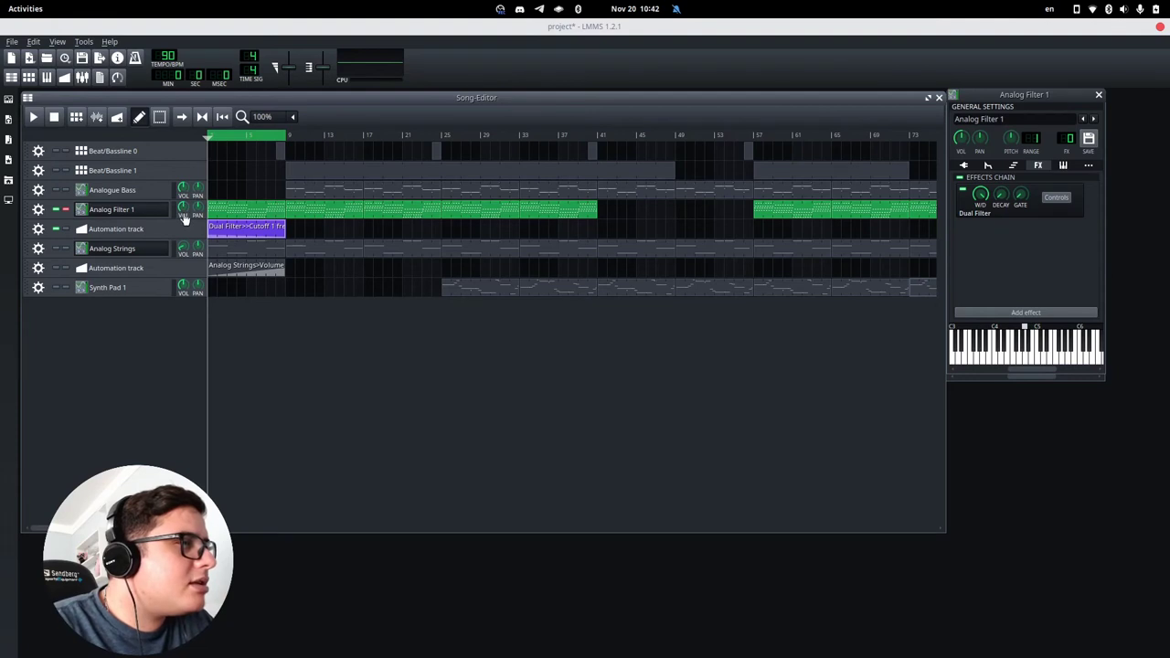
Step: Play the soloed intro with Analog Filter 1's Dual Filter controls open to watch the first cutoff knob follow the automation
{"action": "left_click", "coordinate": [1058, 258]}
{"action": "left_click", "coordinate": [1054, 201]}
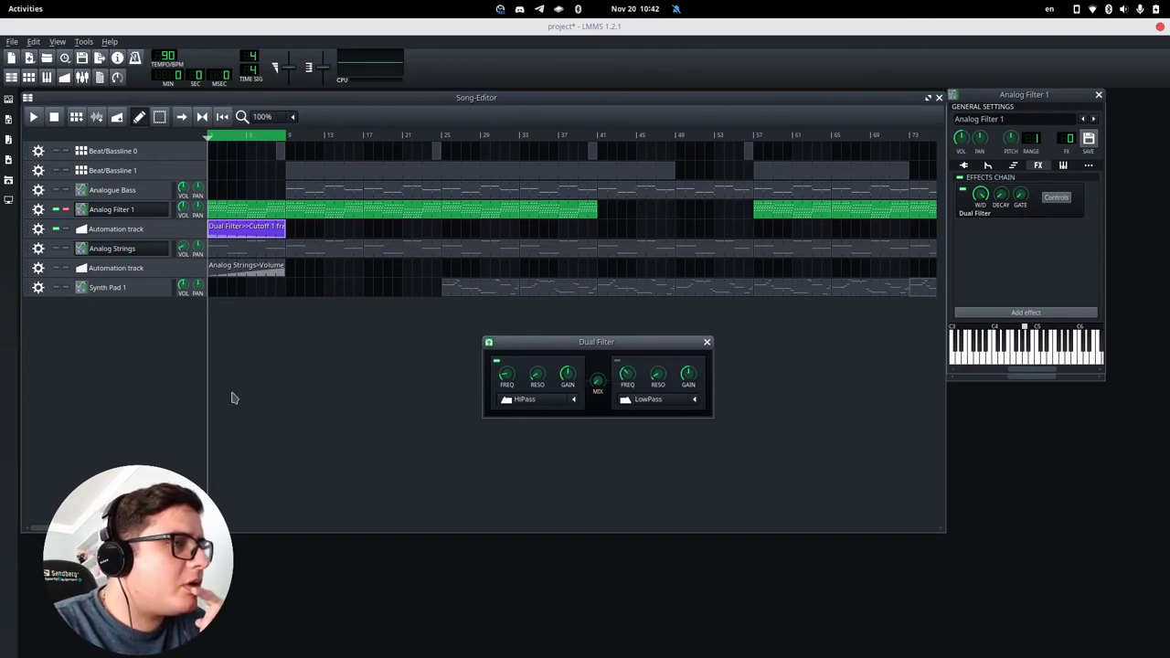
{"action": "left_click", "coordinate": [34, 116]}
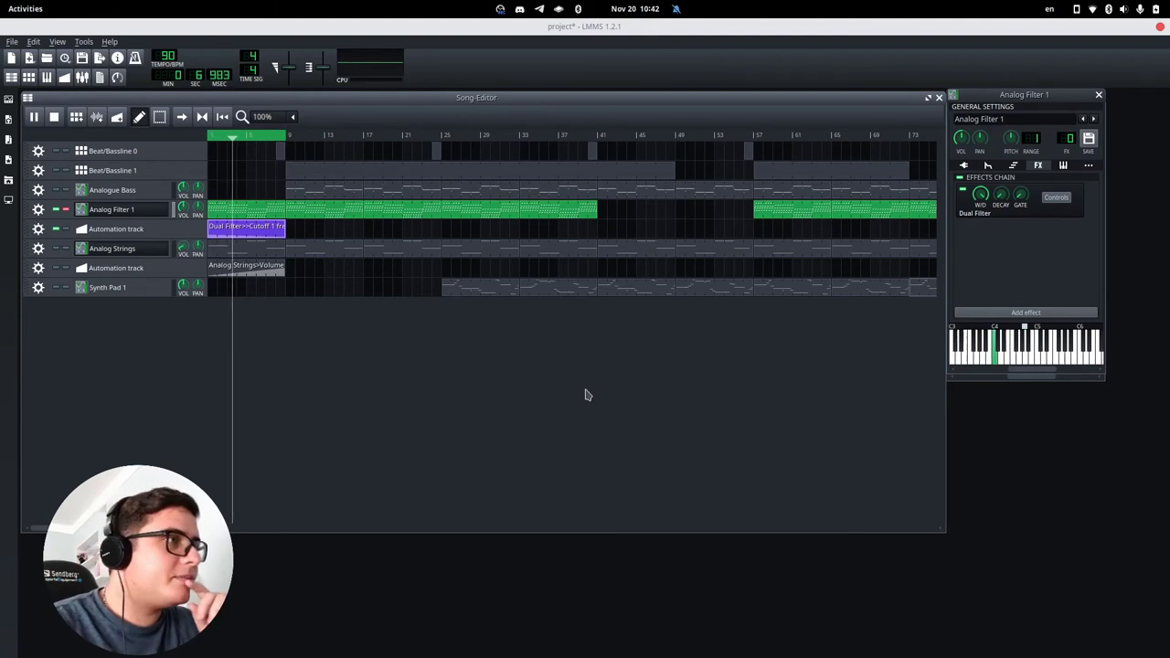
{"action": "left_click", "coordinate": [1056, 197]}
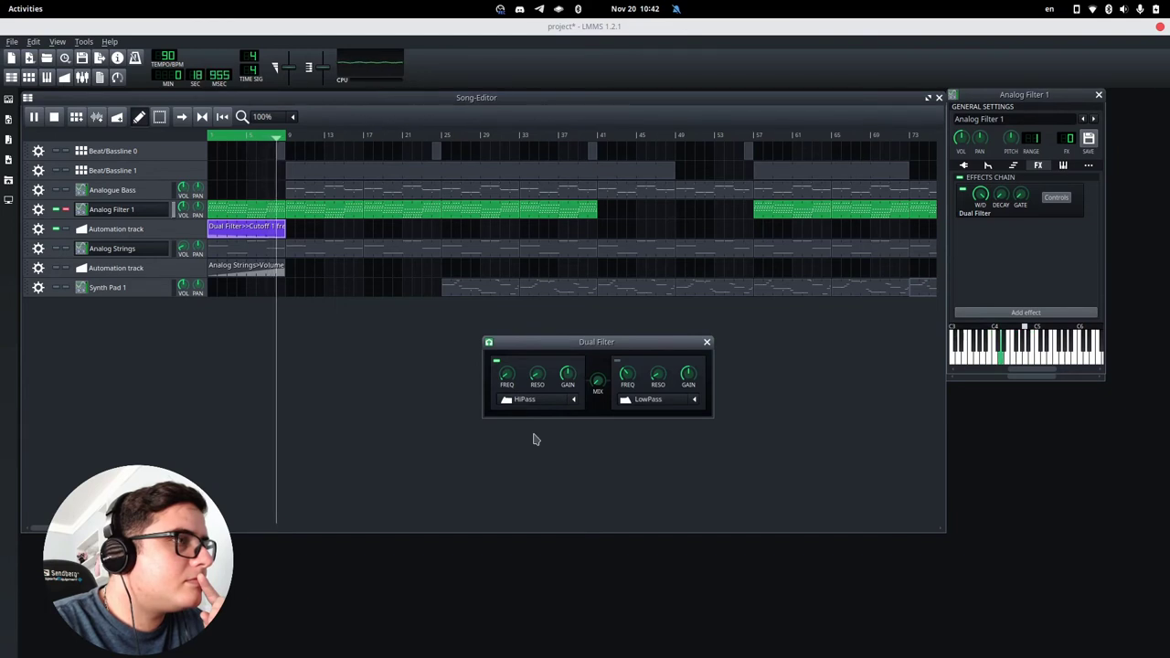
{"action": "left_click", "coordinate": [55, 118]}
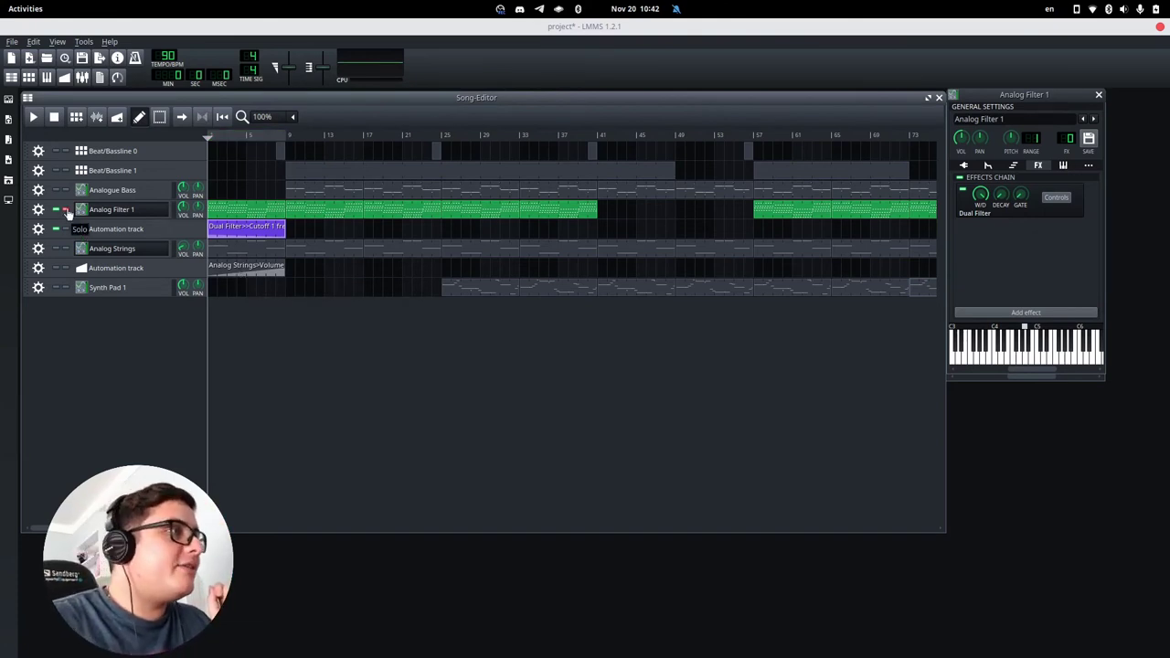
Step: Unsolo Analog Filter 1 and play the intro with all tracks active
{"action": "left_click", "coordinate": [65, 209]}
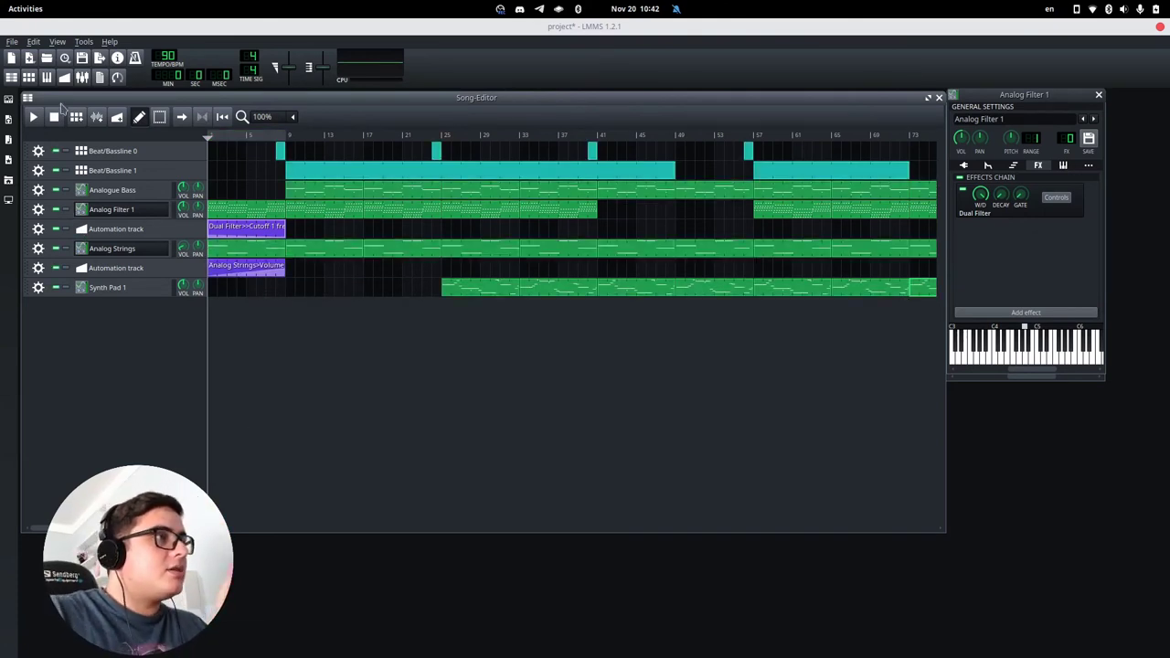
{"action": "left_click", "coordinate": [34, 118]}
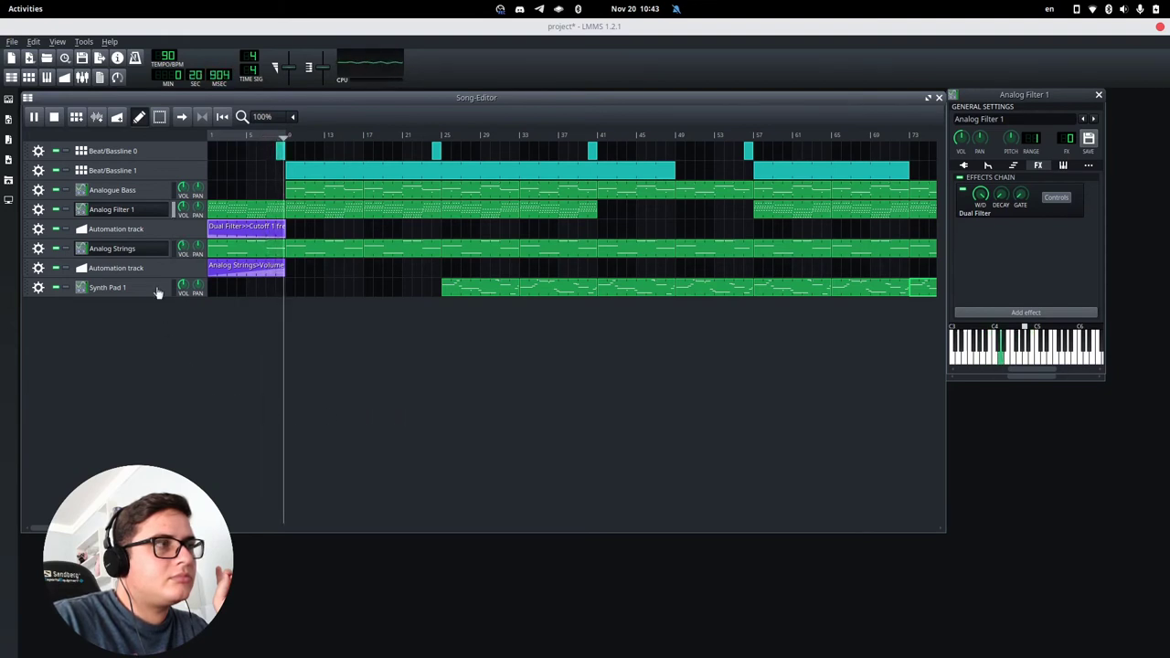
{"action": "left_click", "coordinate": [54, 117]}
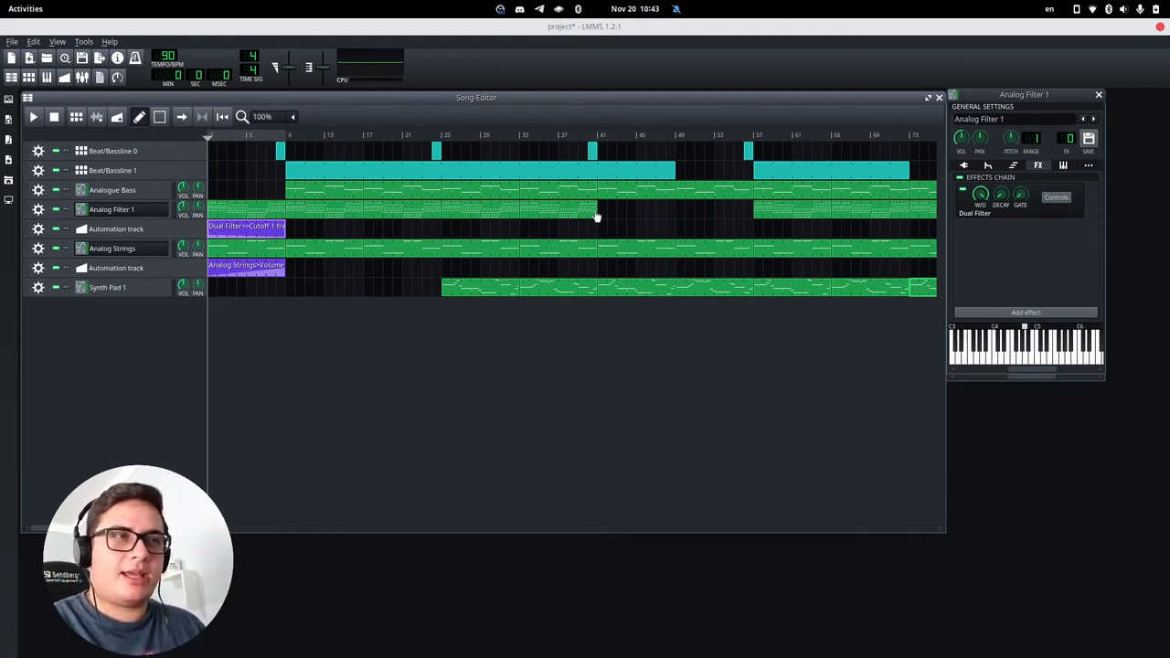
Step: Extend Analog Filter 1's pattern to bar 49 and copy the intro's cutoff automation clip to bar 41
{"action": "left_click_drag", "start_coordinate": [596, 216], "coordinate": [675, 216]}
{"action": "left_click_drag", "start_coordinate": [240, 236], "coordinate": [615, 236]}
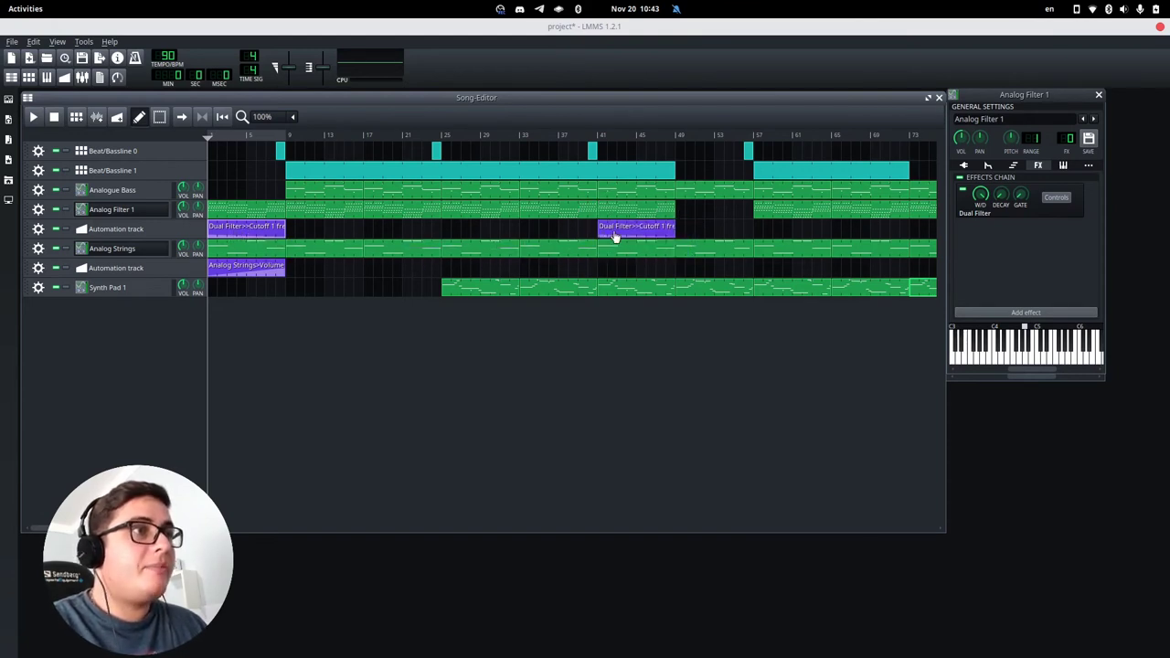
Step: Flip the cutoff automation clip at bar 41 horizontally so it rises, and play the song from there
{"action": "double_click", "coordinate": [620, 236]}
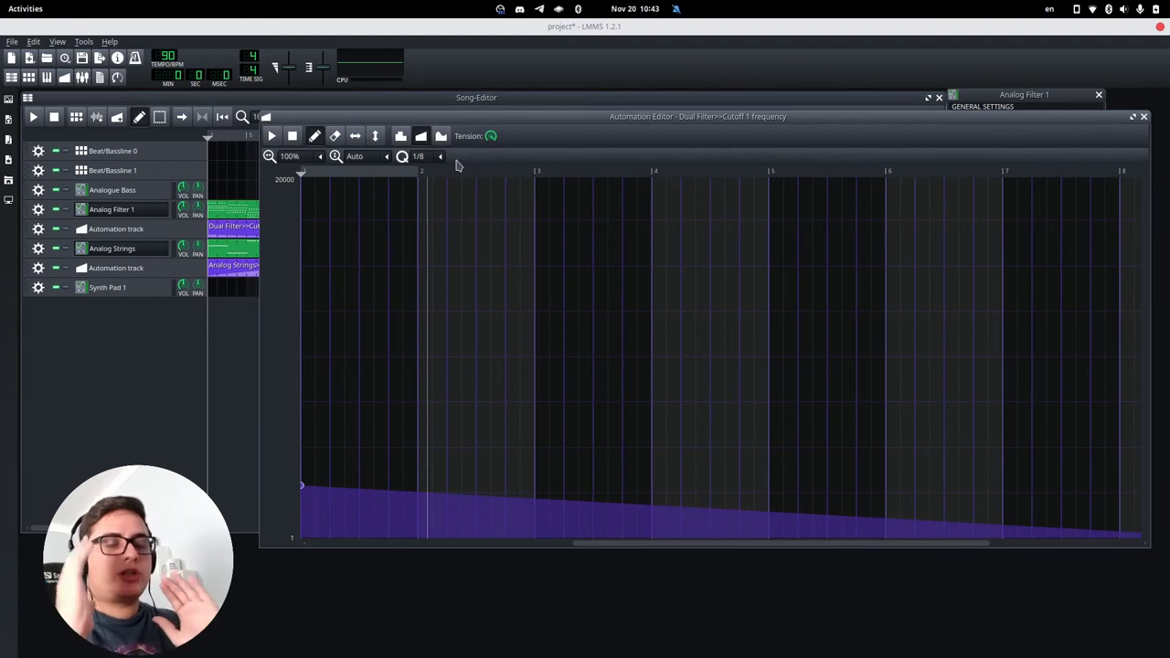
{"action": "left_click", "coordinate": [355, 136]}
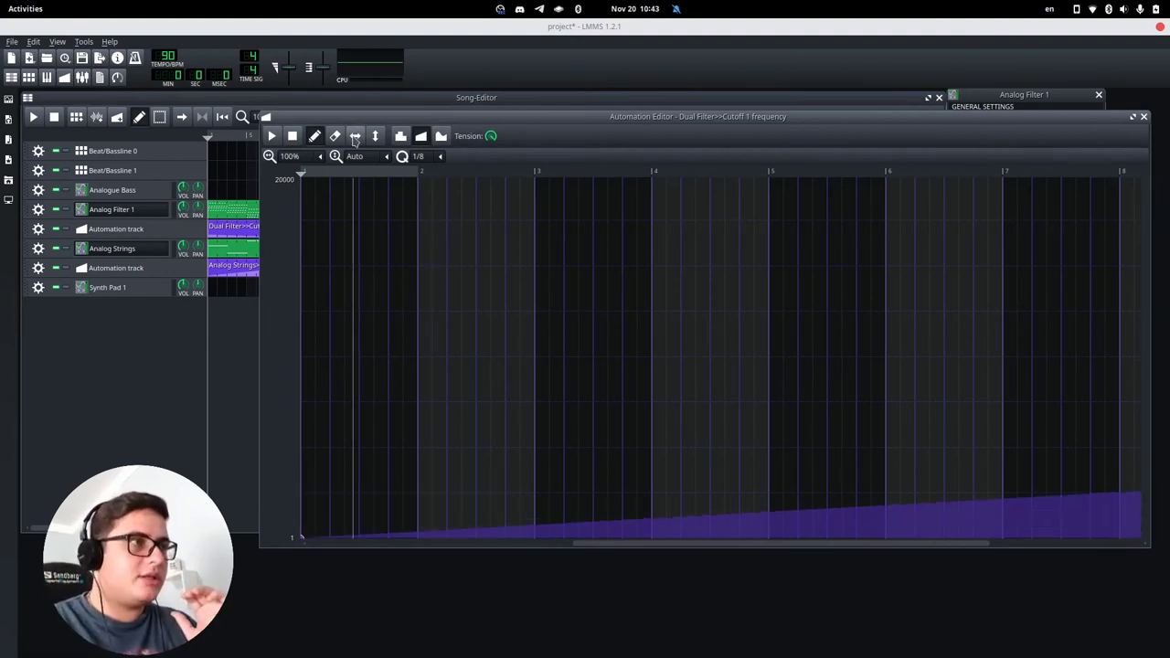
{"action": "left_click", "coordinate": [1145, 117]}
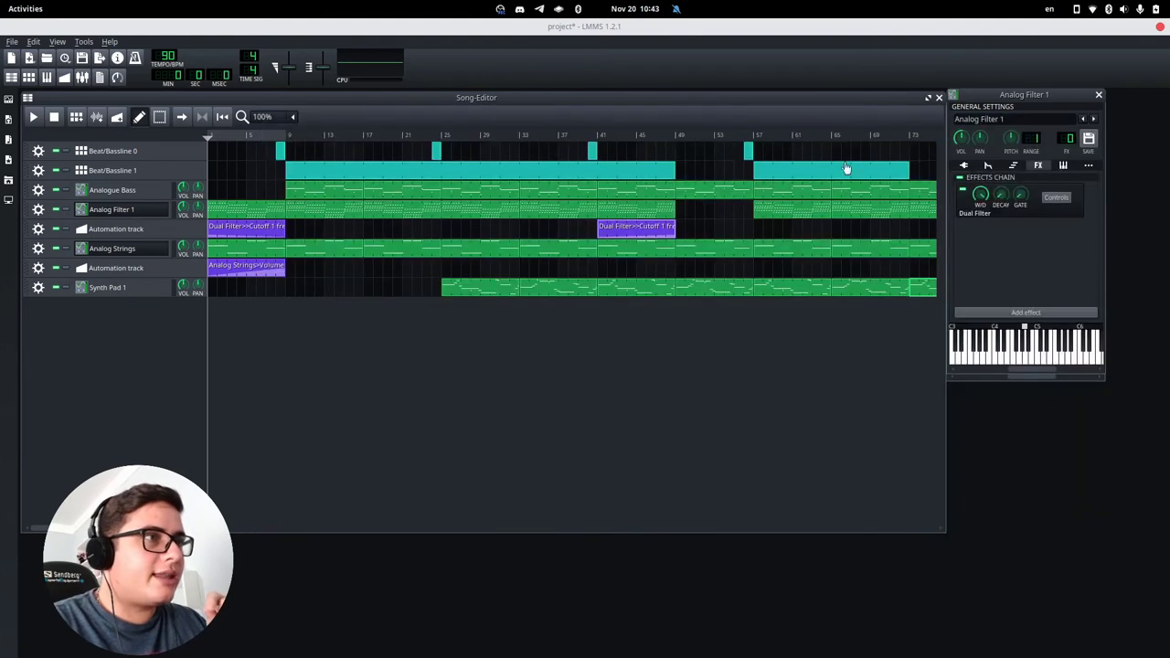
{"action": "left_click", "coordinate": [593, 137]}
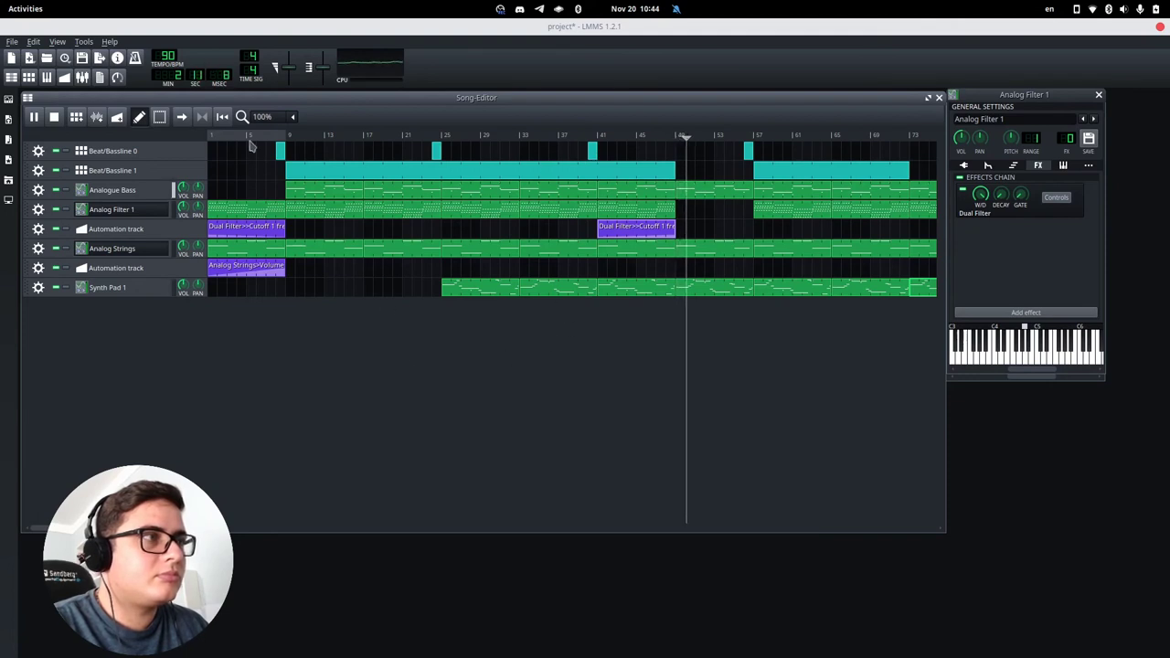
{"action": "left_click", "coordinate": [59, 119]}
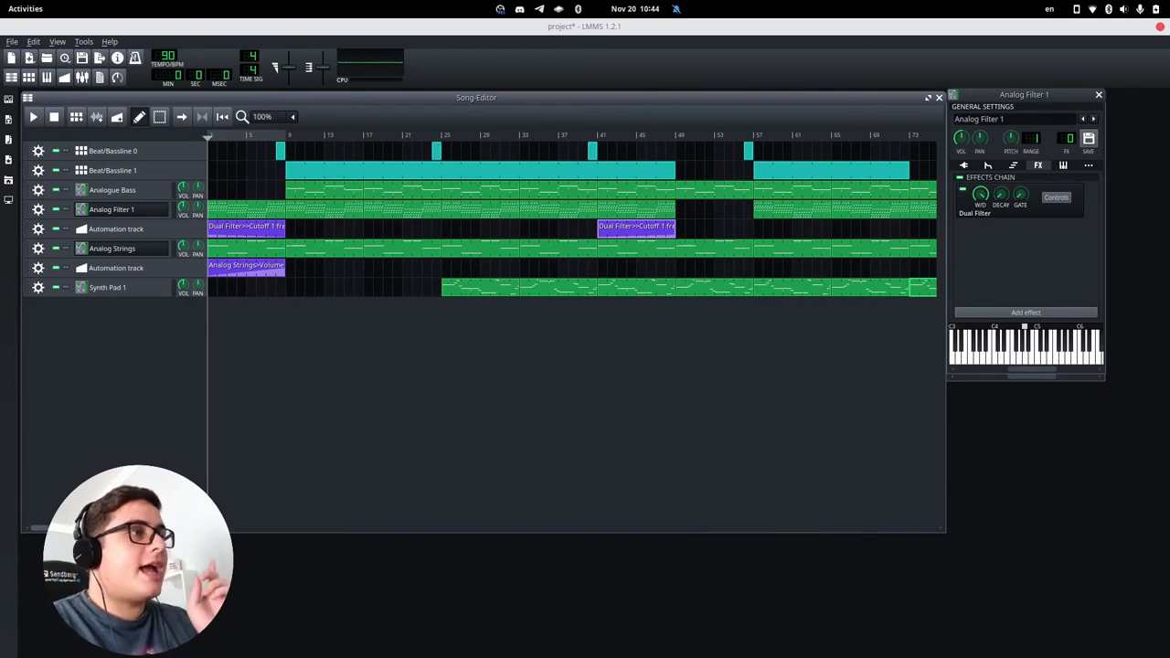
Step: Duplicate the rising cutoff automation clip to bar 49 and flip the copy horizontally so it falls
{"action": "scroll", "coordinate": [571, 302], "scroll_direction": "right", "scroll_amount": 3}
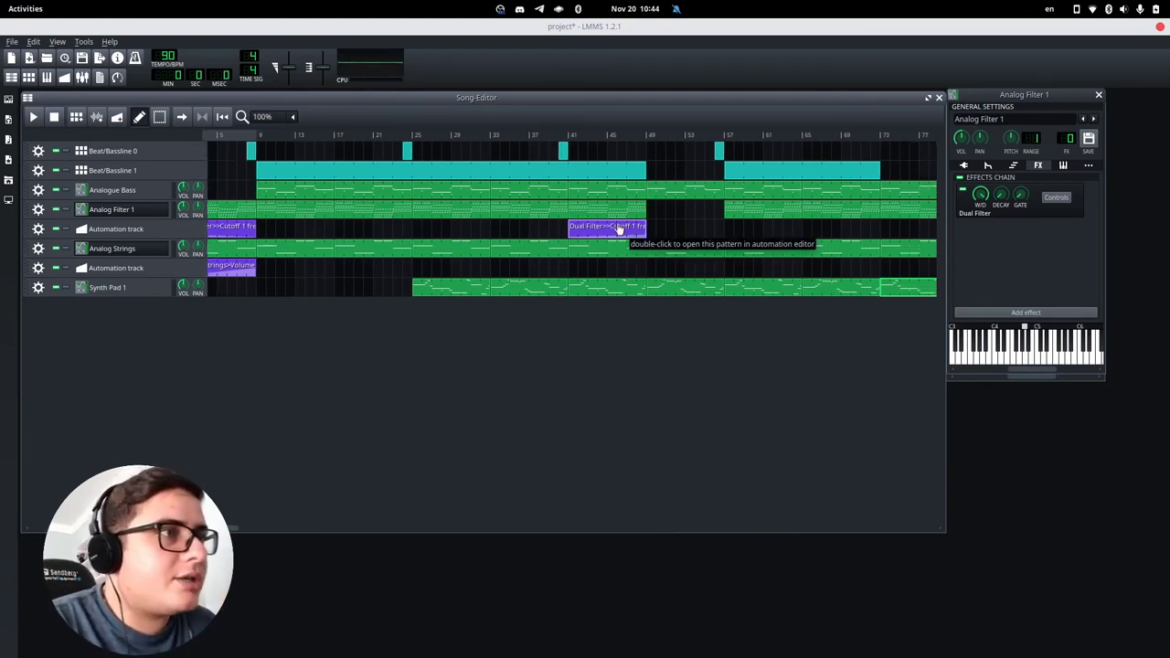
{"action": "left_click_drag", "start_coordinate": [616, 231], "coordinate": [655, 233]}
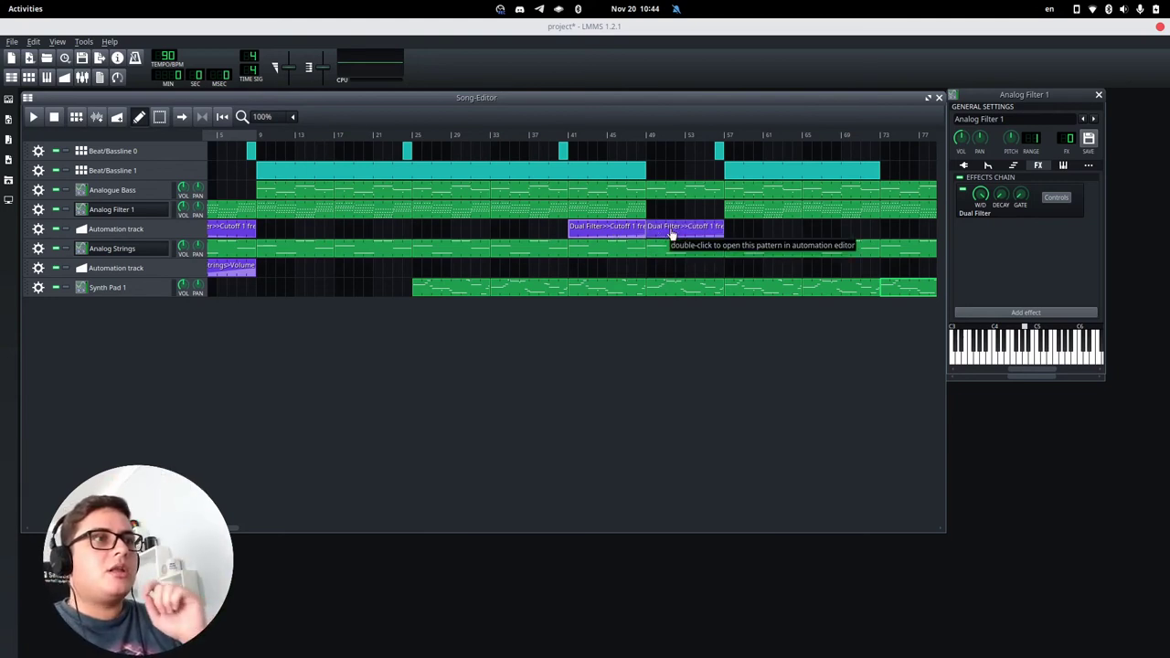
{"action": "double_click", "coordinate": [672, 235]}
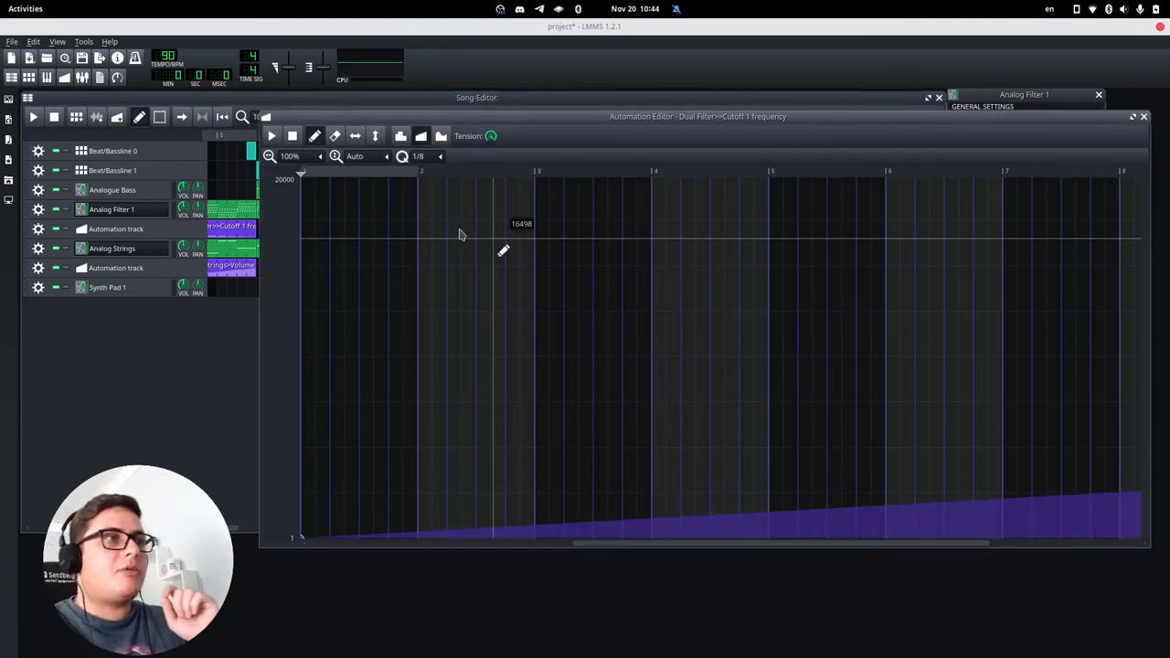
{"action": "left_click", "coordinate": [361, 138]}
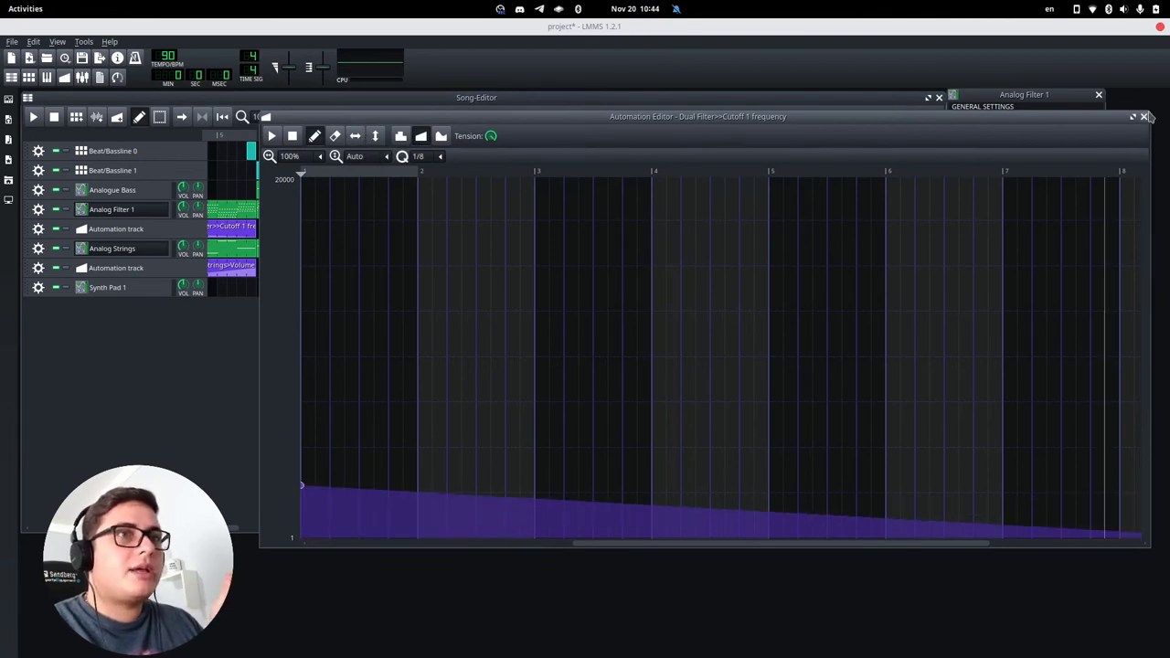
{"action": "left_click", "coordinate": [1144, 116]}
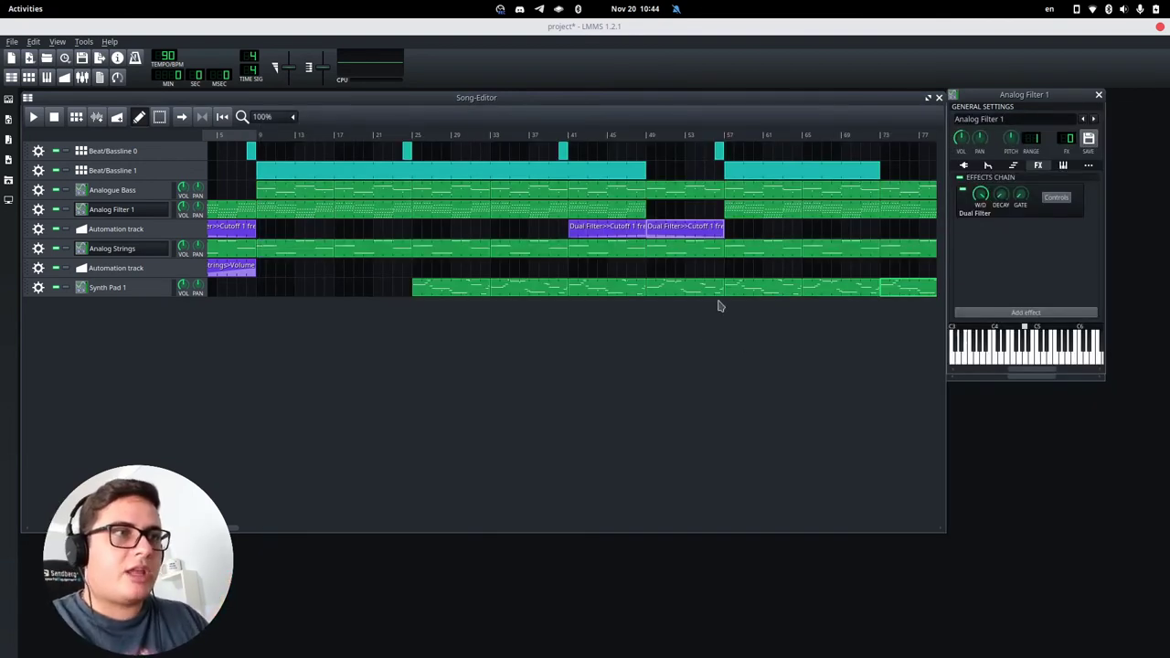
Step: Copy the rising cutoff automation clip from bar 41 to bar 73 for the song's final eight bars
{"action": "scroll", "coordinate": [743, 302], "scroll_direction": "right", "scroll_amount": 5}
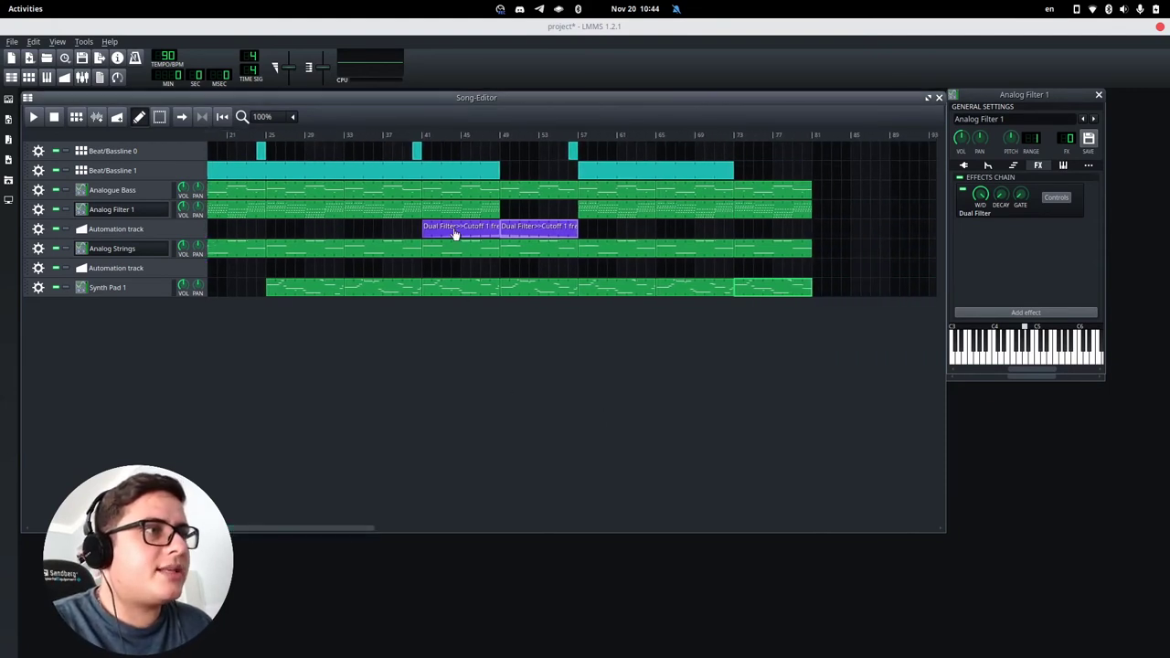
{"action": "left_click_drag", "start_coordinate": [454, 233], "coordinate": [737, 230]}
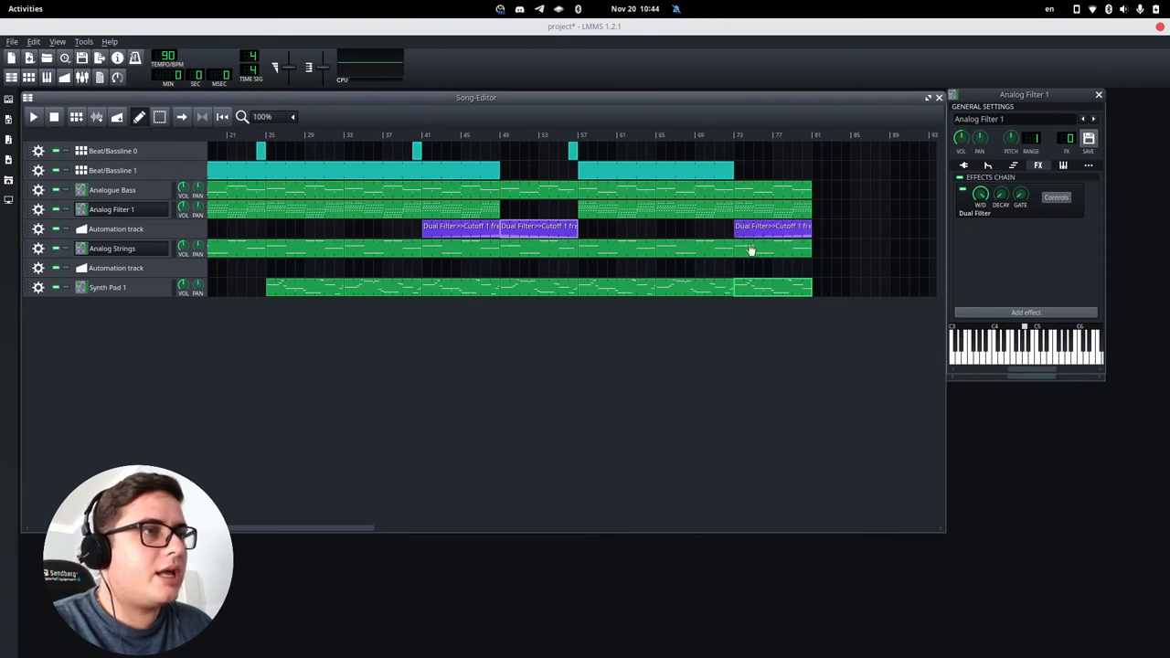
Step: Copy the Analog Strings volume automation clip from the intro to bar 73 and flip it horizontally into a fade-out
{"action": "left_click_drag", "start_coordinate": [331, 529], "coordinate": [128, 528]}
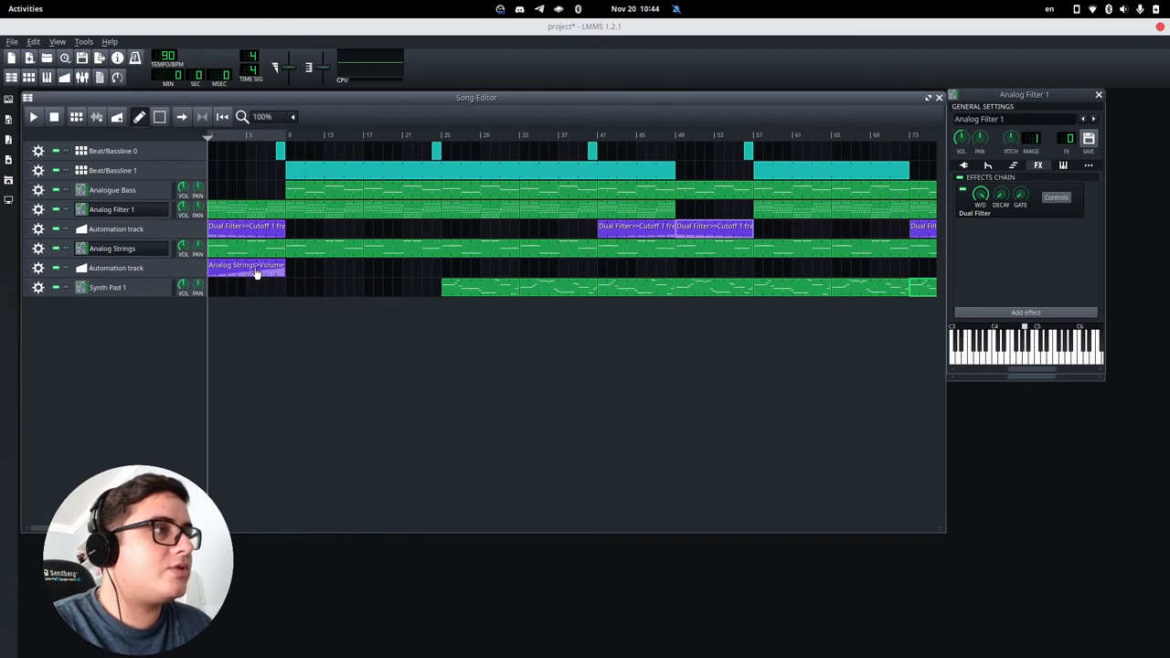
{"action": "left_click_drag", "start_coordinate": [255, 272], "coordinate": [830, 267]}
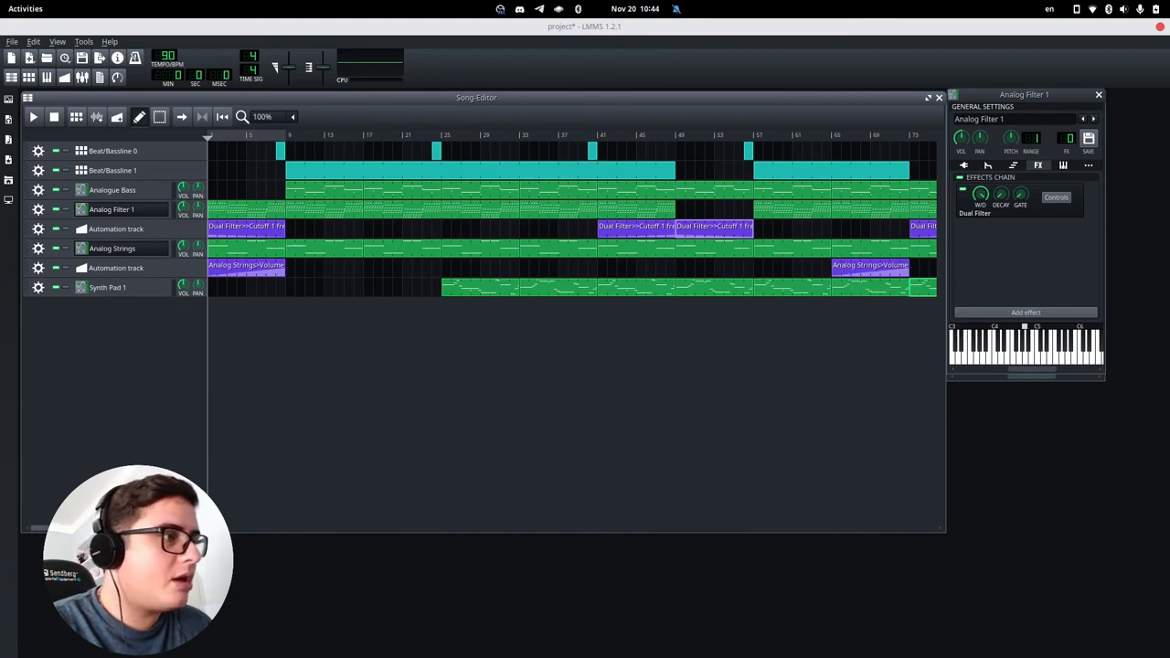
{"action": "left_click_drag", "start_coordinate": [196, 528], "coordinate": [566, 536]}
{"action": "left_click_drag", "start_coordinate": [485, 277], "coordinate": [561, 282]}
{"action": "double_click", "coordinate": [556, 273]}
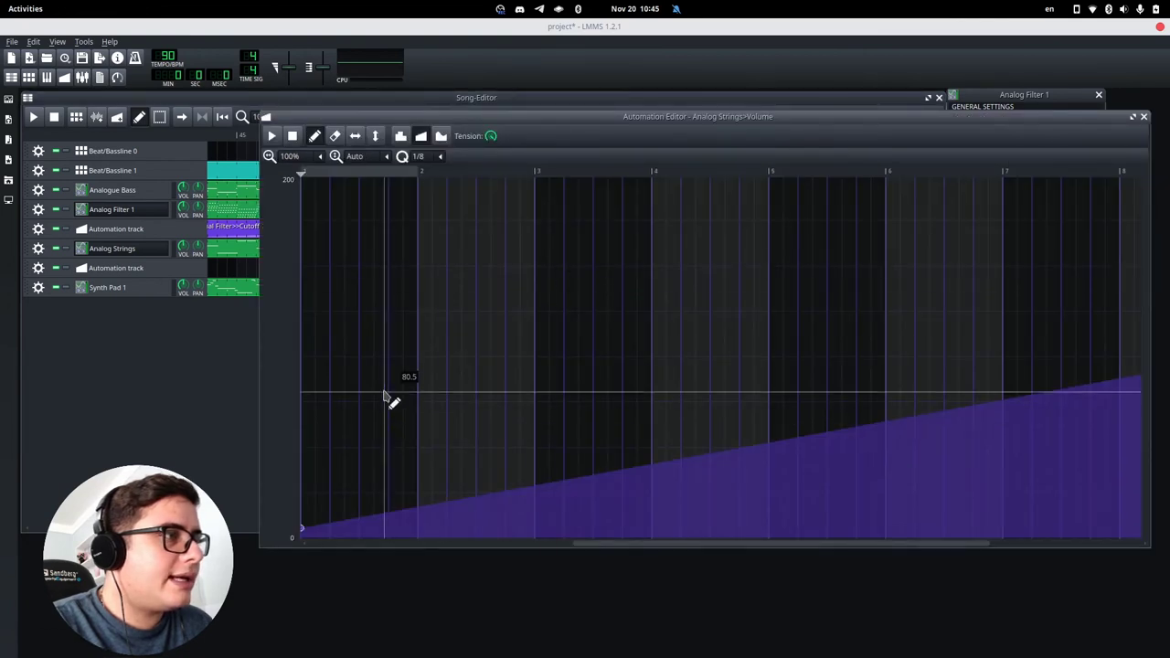
{"action": "left_click", "coordinate": [362, 139]}
{"action": "left_click", "coordinate": [1144, 117]}
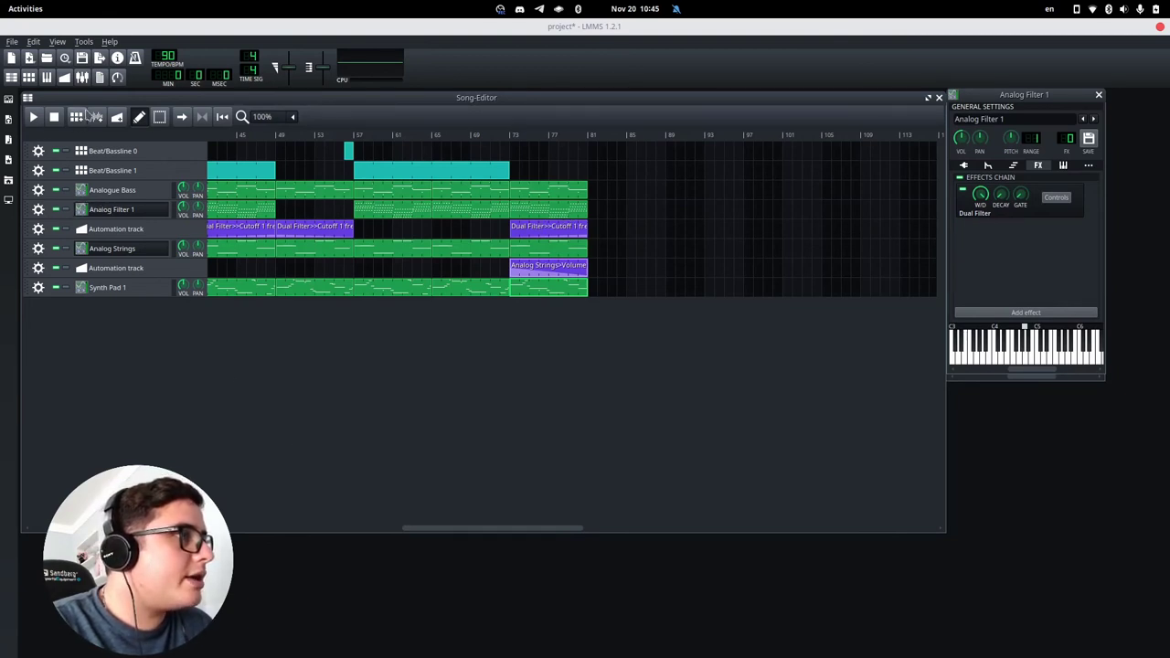
Step: Add a new automation track and place it directly below the Analogue Bass track
{"action": "left_click", "coordinate": [65, 77]}
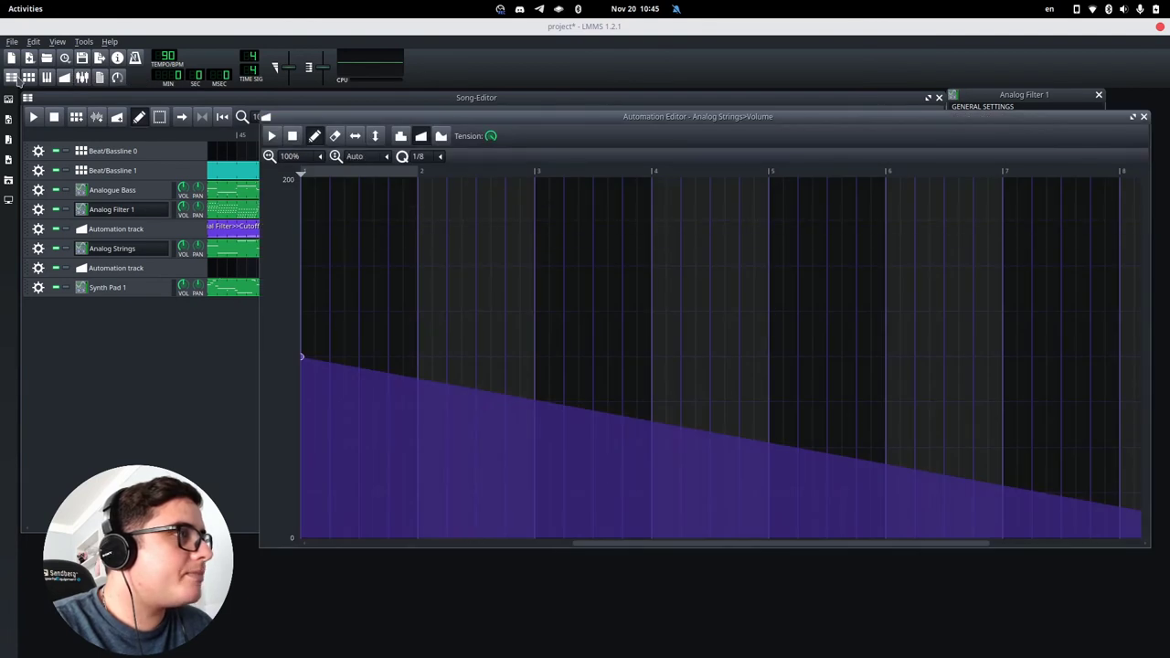
{"action": "left_click", "coordinate": [64, 79]}
{"action": "left_click", "coordinate": [114, 124]}
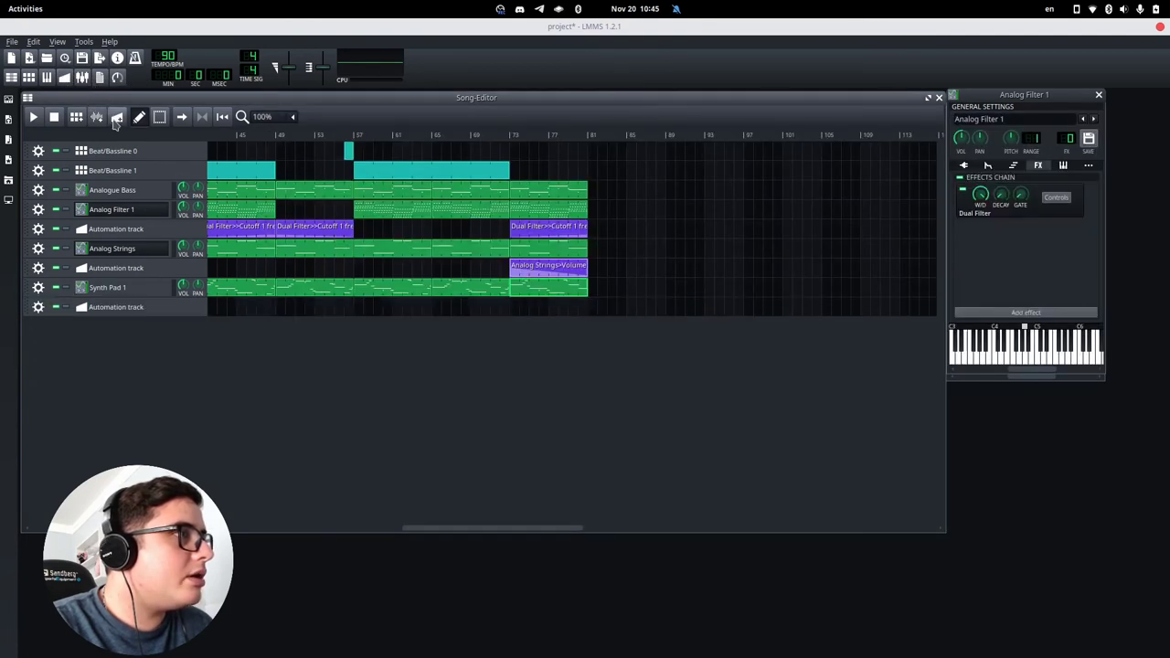
{"action": "left_click_drag", "start_coordinate": [28, 313], "coordinate": [29, 210]}
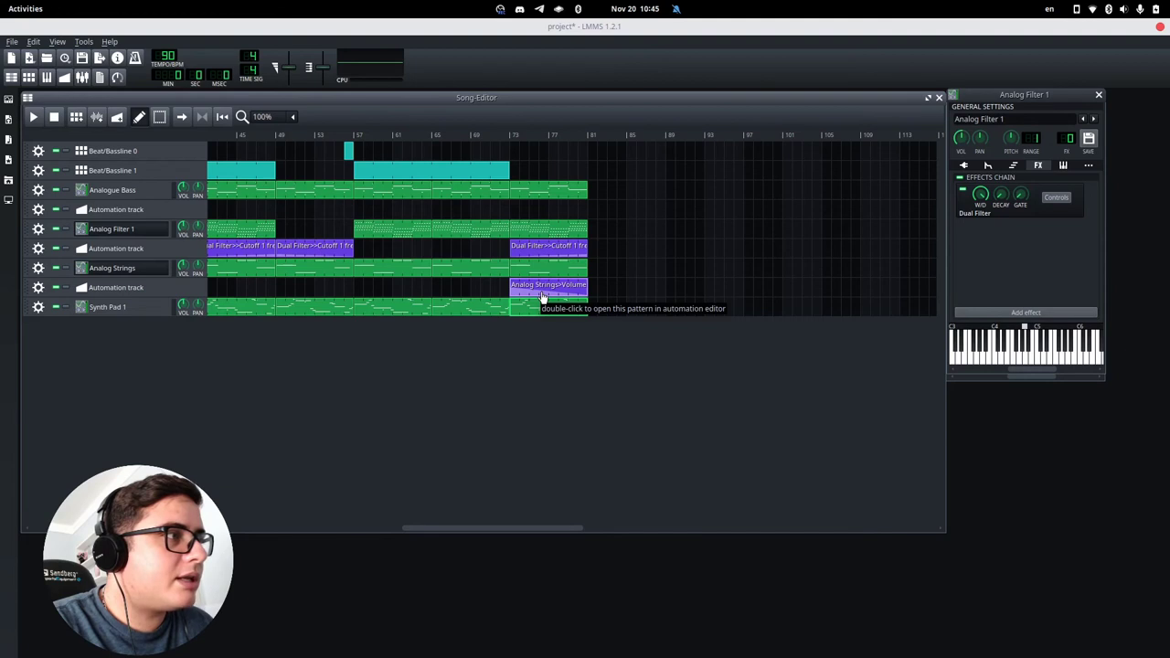
Step: Copy the Analog Strings volume fade-out clip to bar 73 of the new automation track and check its curve
{"action": "left_click_drag", "start_coordinate": [542, 297], "coordinate": [515, 218]}
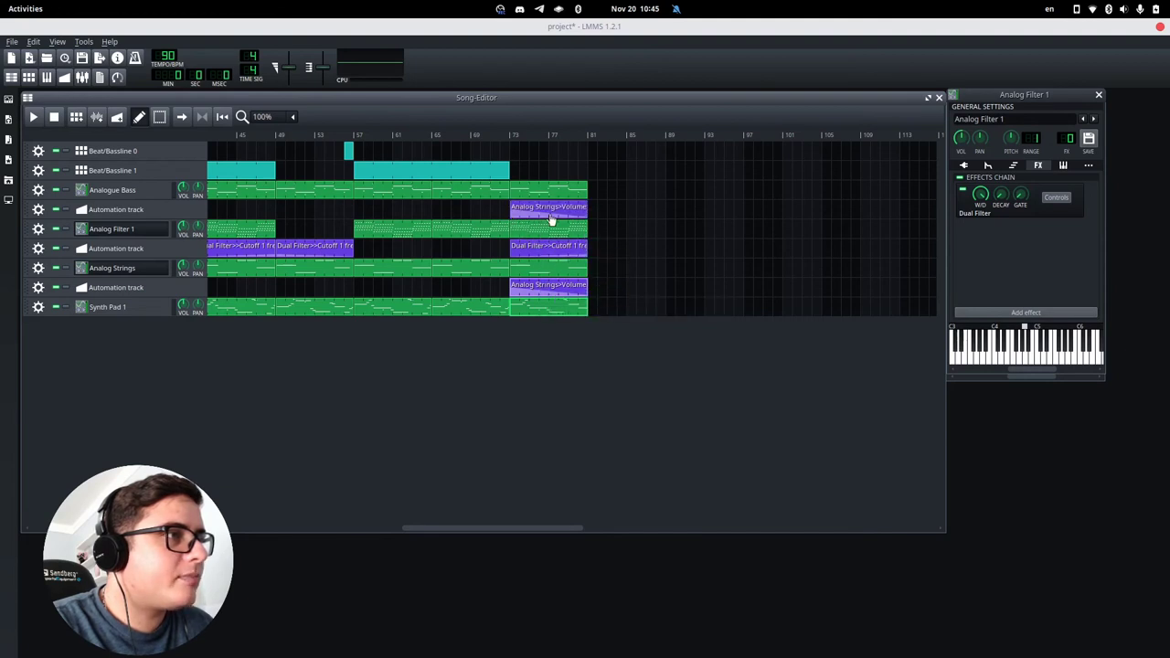
{"action": "double_click", "coordinate": [551, 221]}
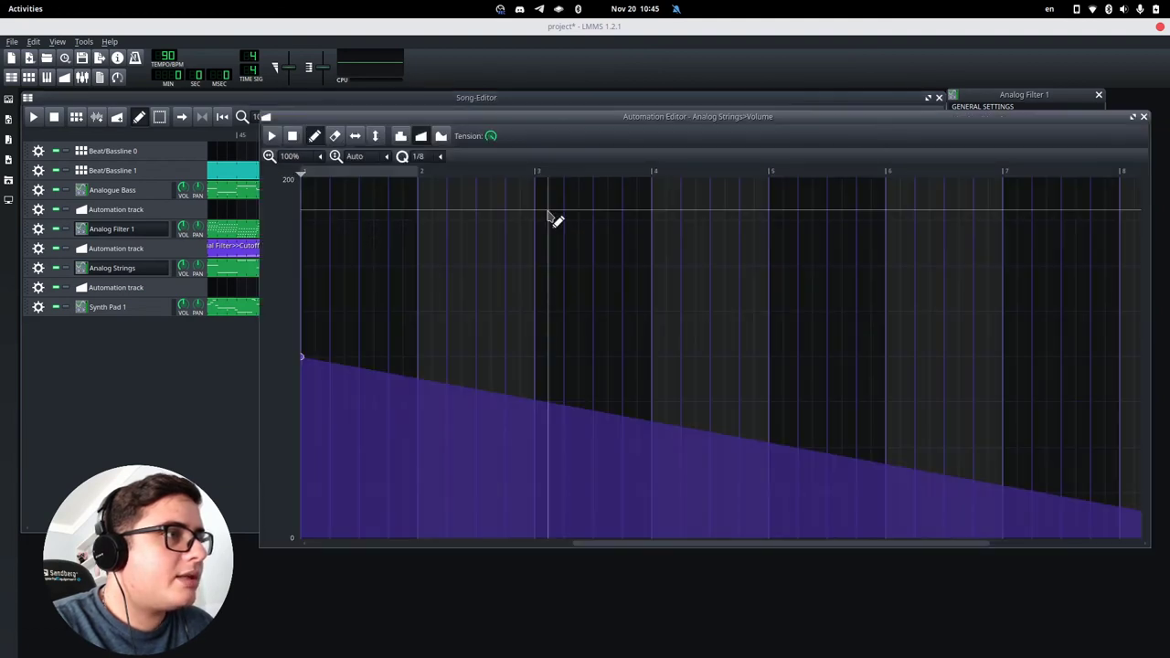
{"action": "left_click", "coordinate": [1143, 118]}
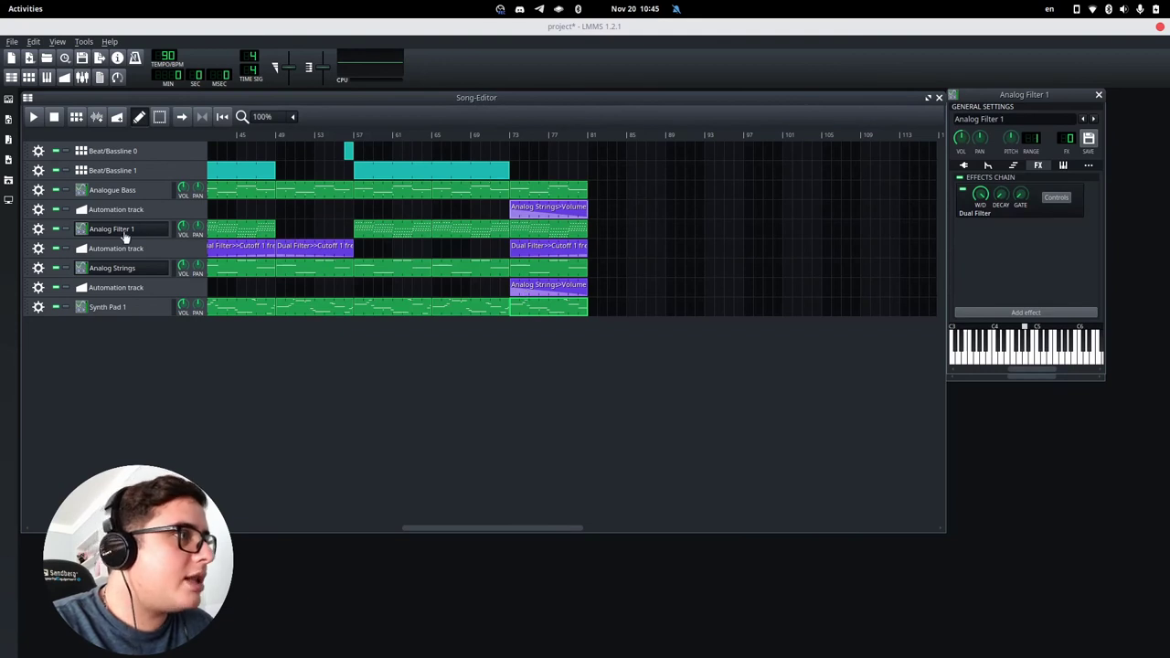
Step: Open the Analogue Bass instrument, try to link its volume to the copied fade-out clip at bar 73, and check the clip's curve
{"action": "left_click", "coordinate": [114, 190]}
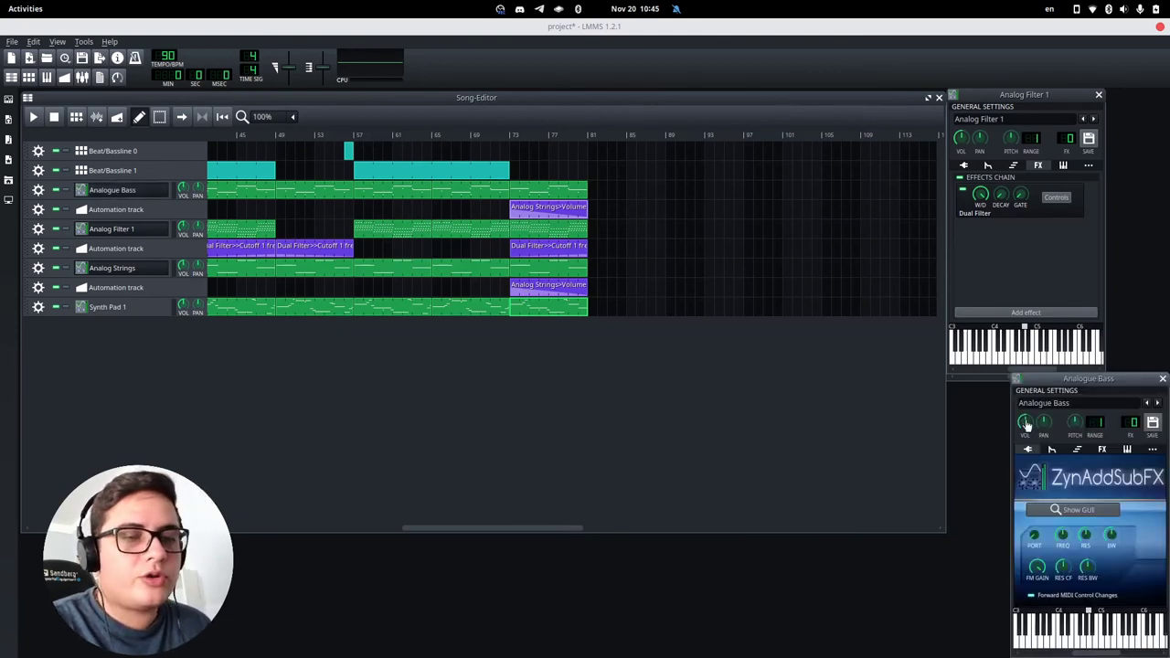
{"action": "left_click_drag", "start_coordinate": [1026, 424], "coordinate": [548, 207]}
{"action": "double_click", "coordinate": [545, 210]}
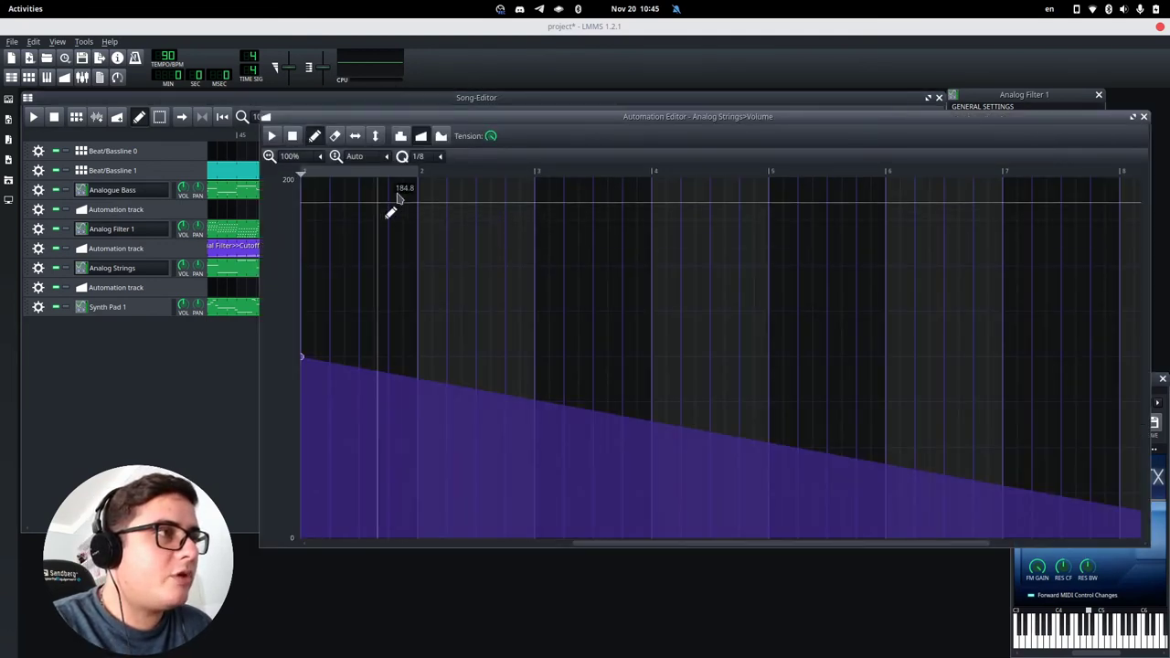
{"action": "left_click", "coordinate": [1145, 119]}
Step: Replace the copied clip below Analogue Bass with a new eight-bar automation clip at bar 73, linked to the Analogue Bass volume
{"action": "middle_click", "coordinate": [559, 212]}
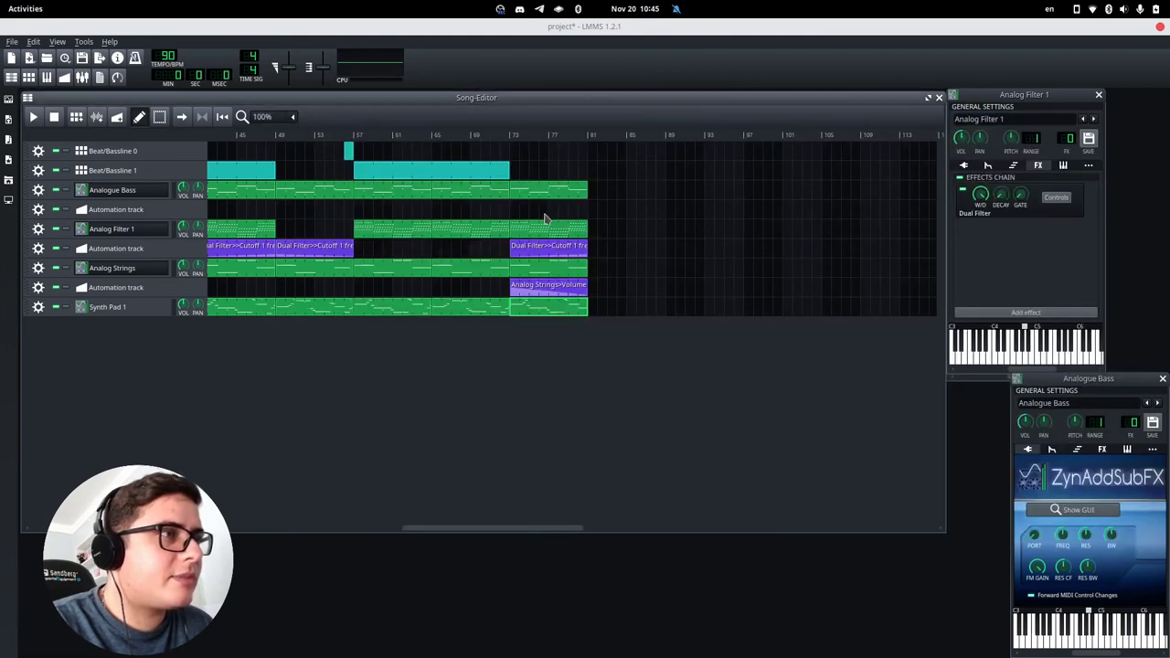
{"action": "left_click_drag", "start_coordinate": [517, 210], "coordinate": [588, 210]}
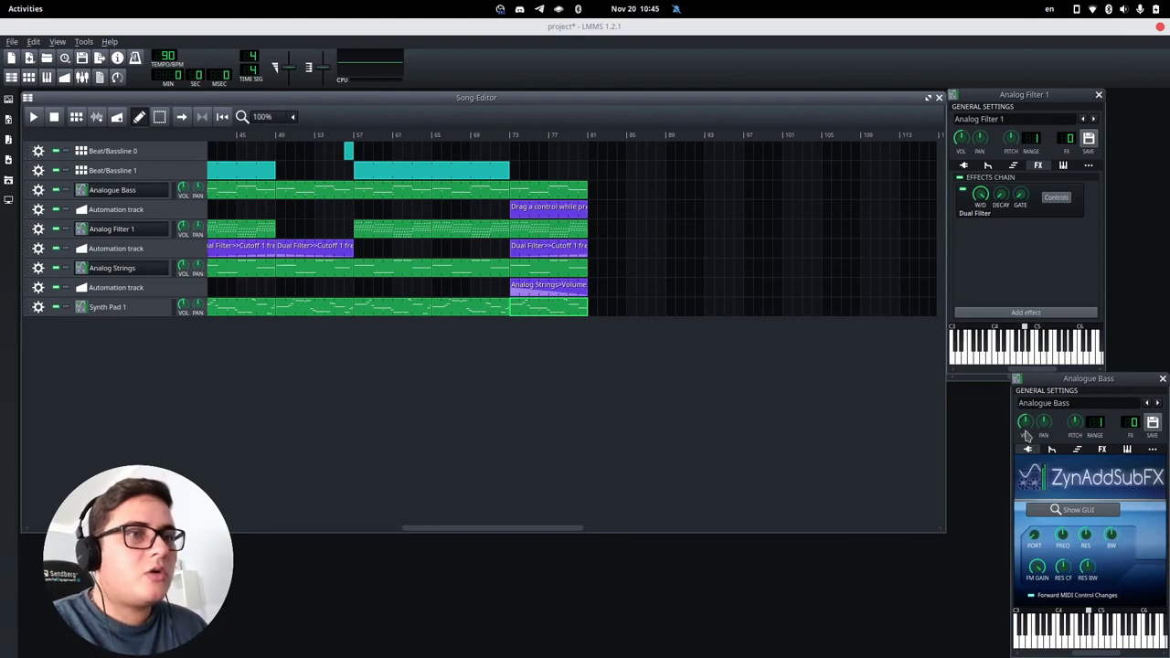
{"action": "left_click_drag", "start_coordinate": [1025, 425], "coordinate": [536, 218]}
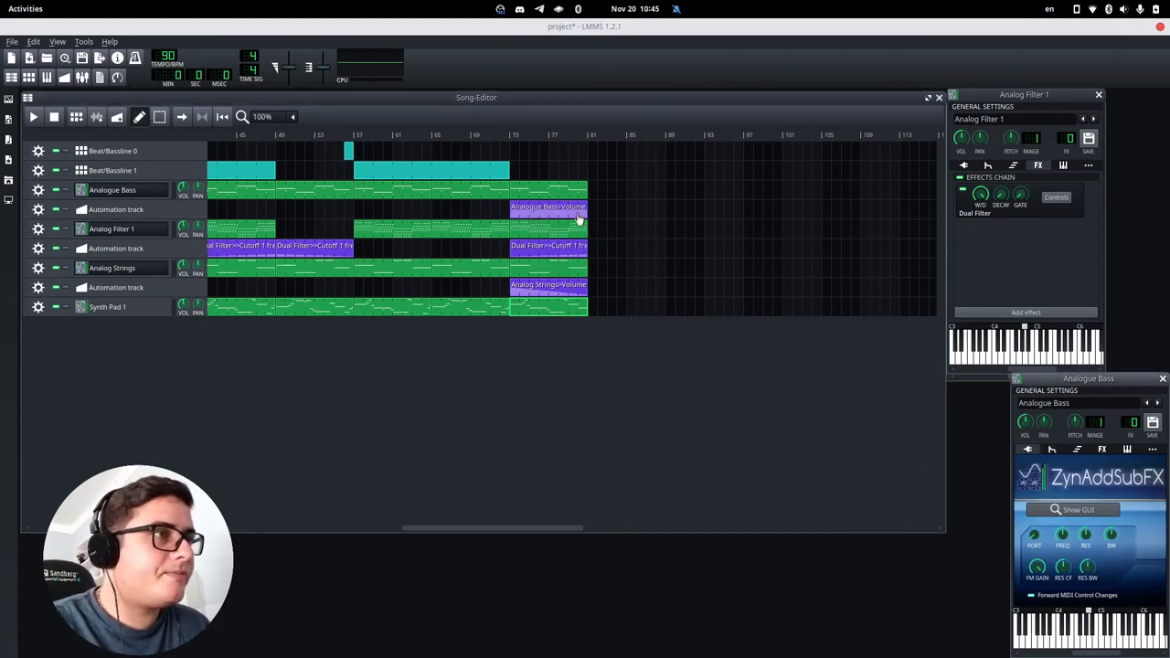
Step: Make the Analogue Bass volume automation fall to 0 at the start of the clip's bar 9 with linear progression
{"action": "double_click", "coordinate": [578, 220]}
{"action": "mouse_move", "coordinate": [653, 548]}
{"action": "left_mouse_down"}
{"action": "mouse_move", "coordinate": [797, 554]}
{"action": "mouse_move", "coordinate": [643, 540]}
{"action": "left_mouse_up"}
{"action": "mouse_move", "coordinate": [677, 392]}
{"action": "left_mouse_down"}
{"action": "mouse_move", "coordinate": [679, 521]}
{"action": "mouse_move", "coordinate": [667, 541]}
{"action": "left_mouse_up"}
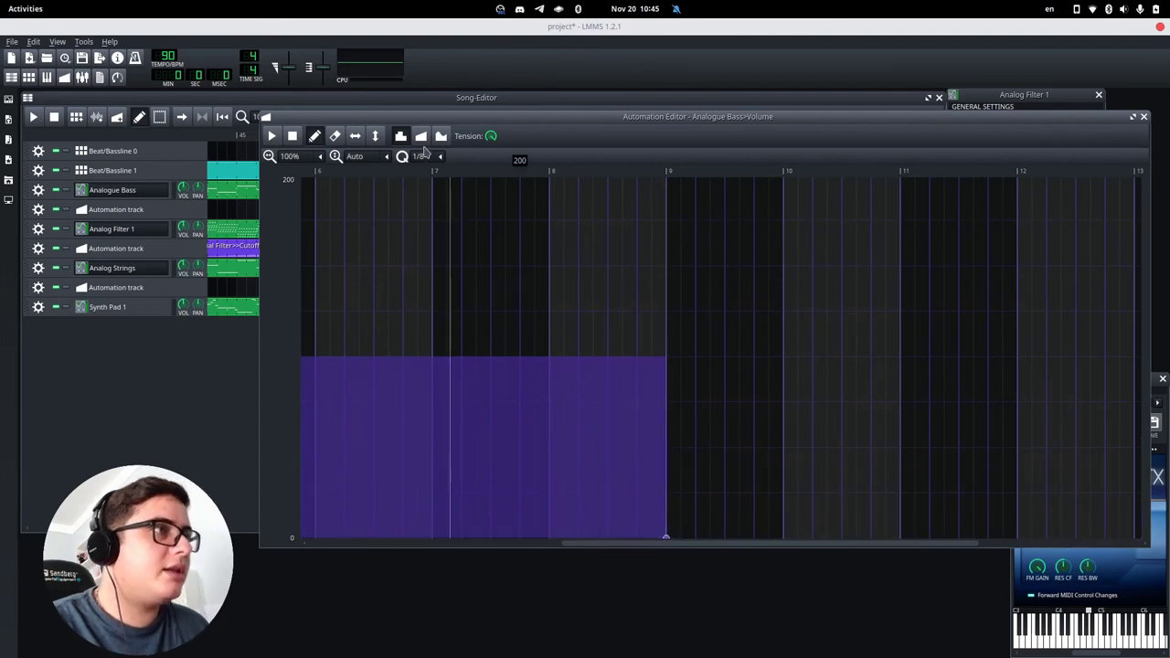
{"action": "left_click", "coordinate": [421, 137]}
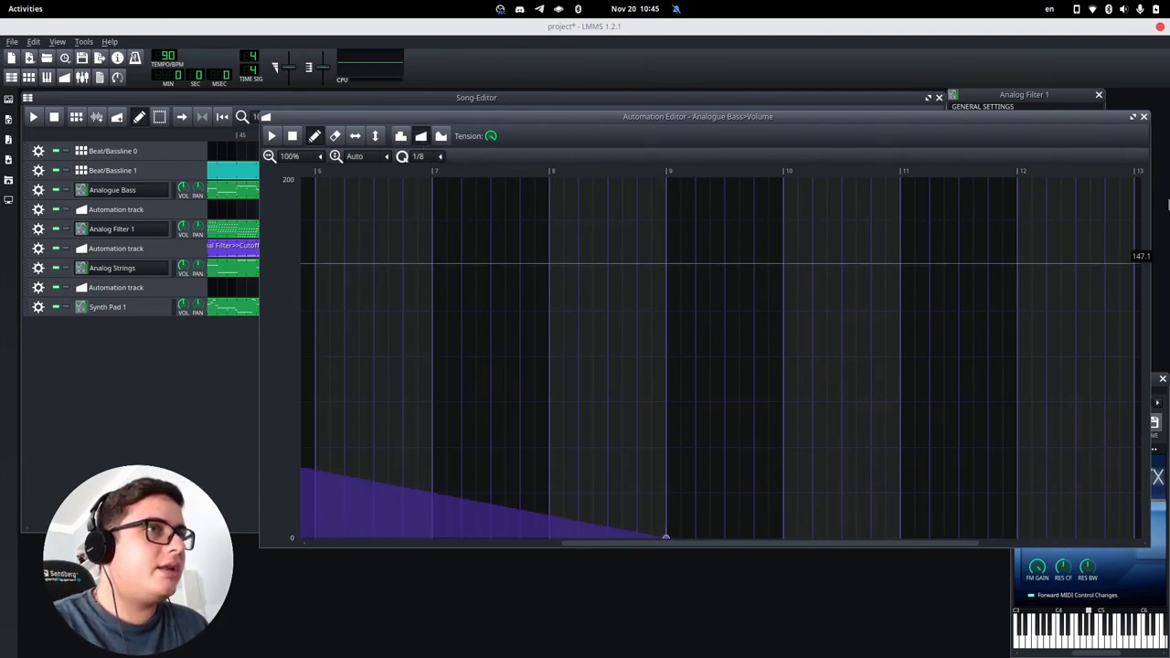
{"action": "left_click", "coordinate": [1143, 117]}
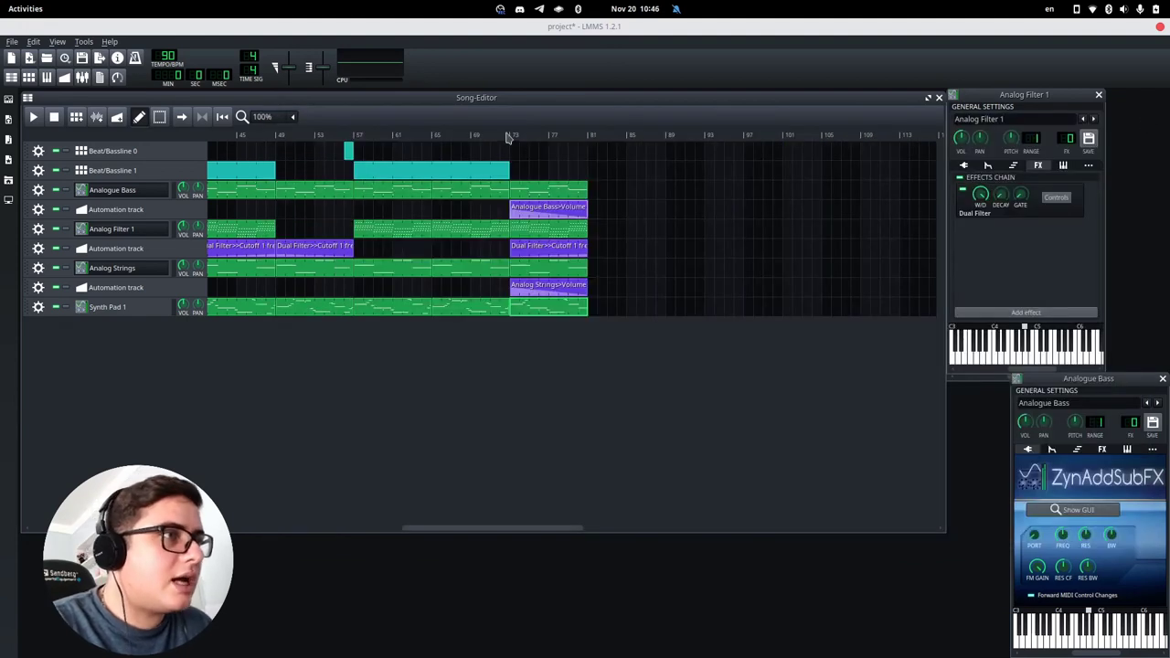
Step: Play the song from bar 73 to listen to the fade-out section
{"action": "left_click", "coordinate": [511, 138]}
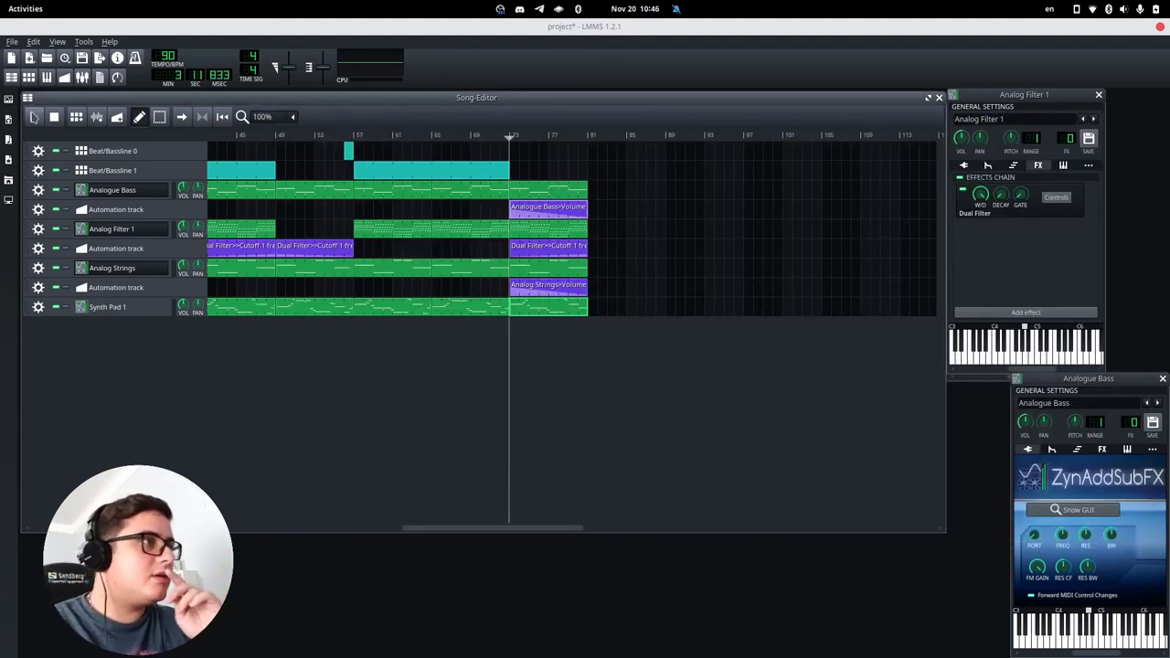
{"action": "key", "text": "space"}
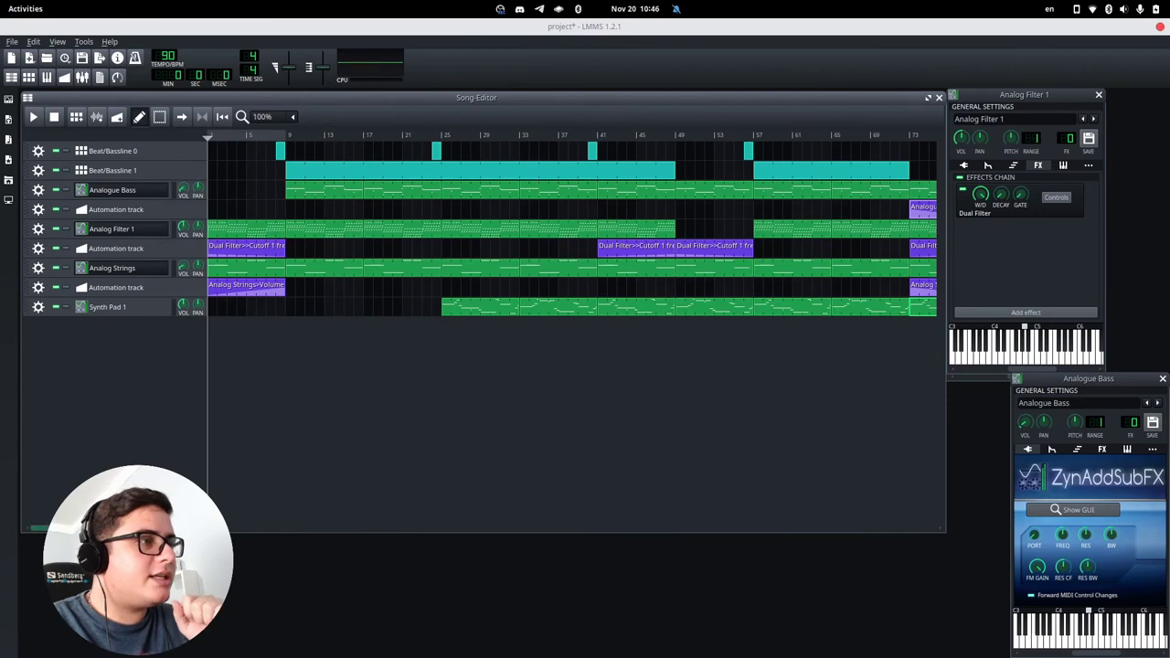
Step: In the last Synth Pad 1 clip, delete the A4 note in bar 8 and extend the bar 7 C5 note through bar 8
{"action": "scroll", "coordinate": [491, 541], "scroll_direction": "down", "scroll_amount": 3}
{"action": "double_click", "coordinate": [564, 306]}
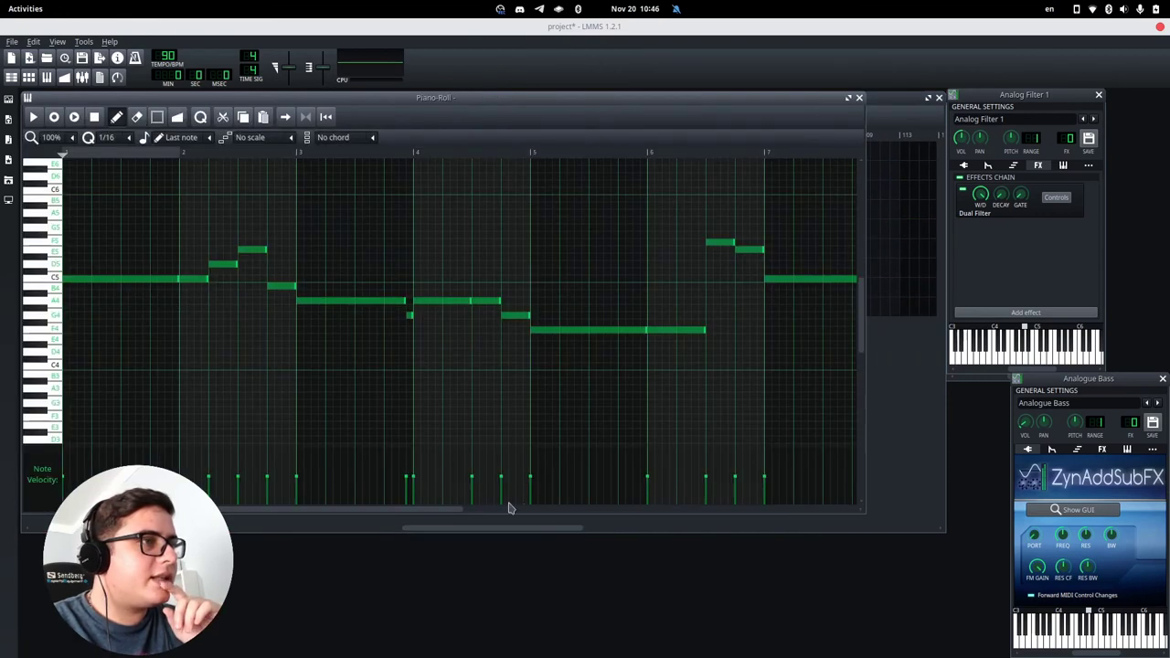
{"action": "left_click_drag", "start_coordinate": [440, 517], "coordinate": [681, 514]}
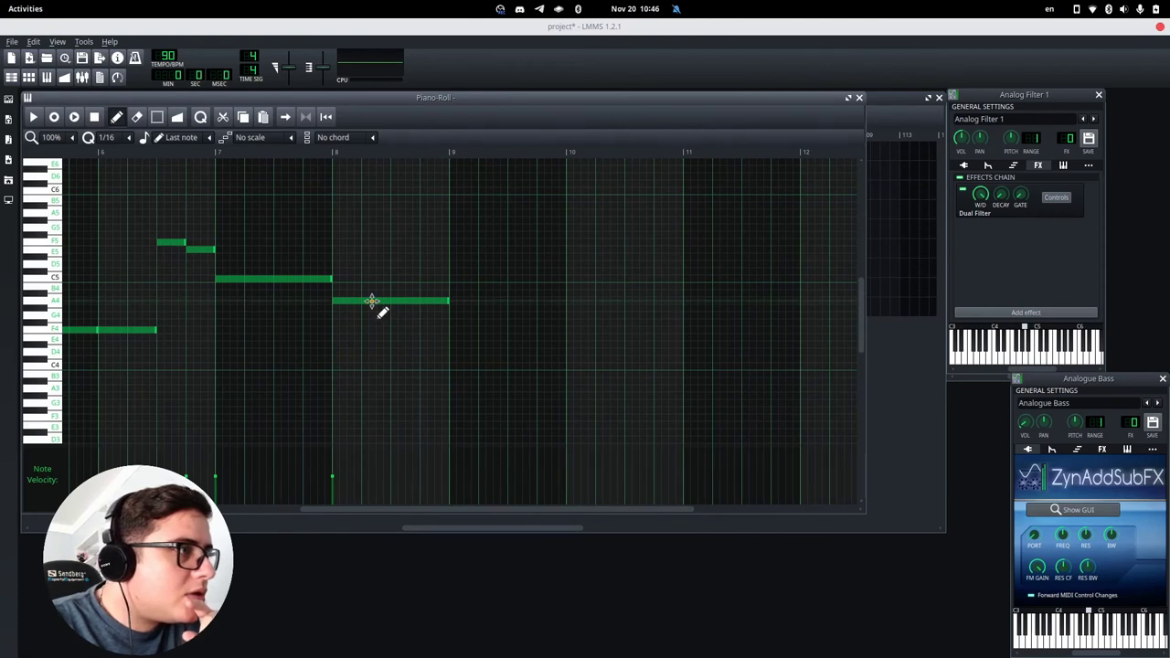
{"action": "left_click", "coordinate": [353, 279]}
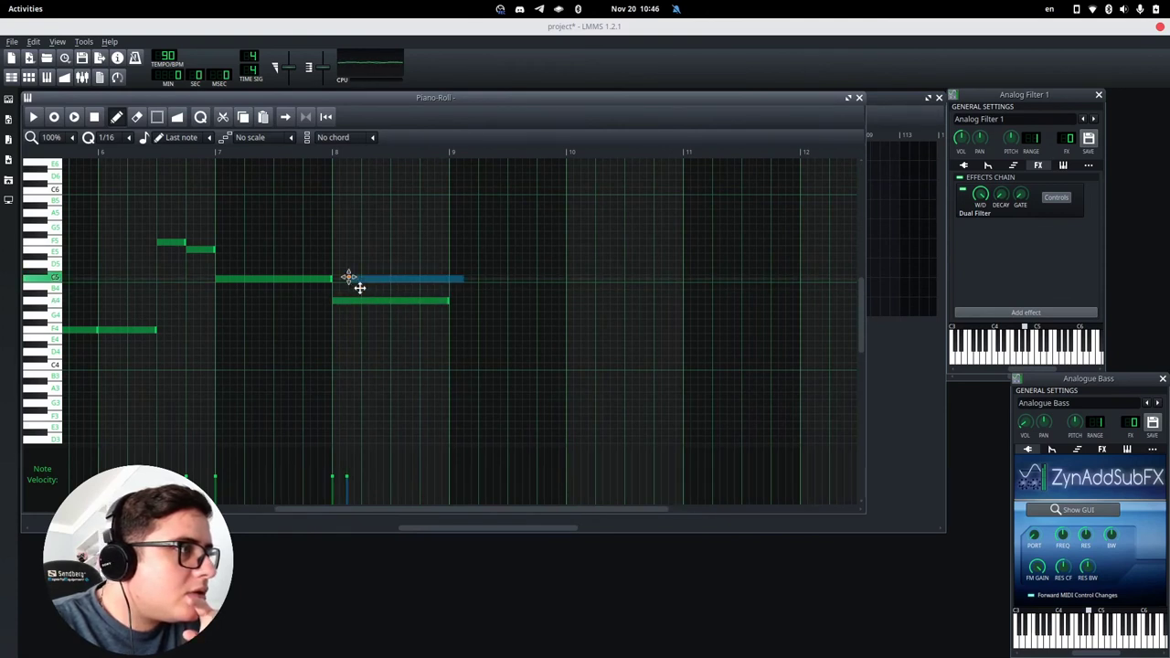
{"action": "right_click", "coordinate": [369, 281]}
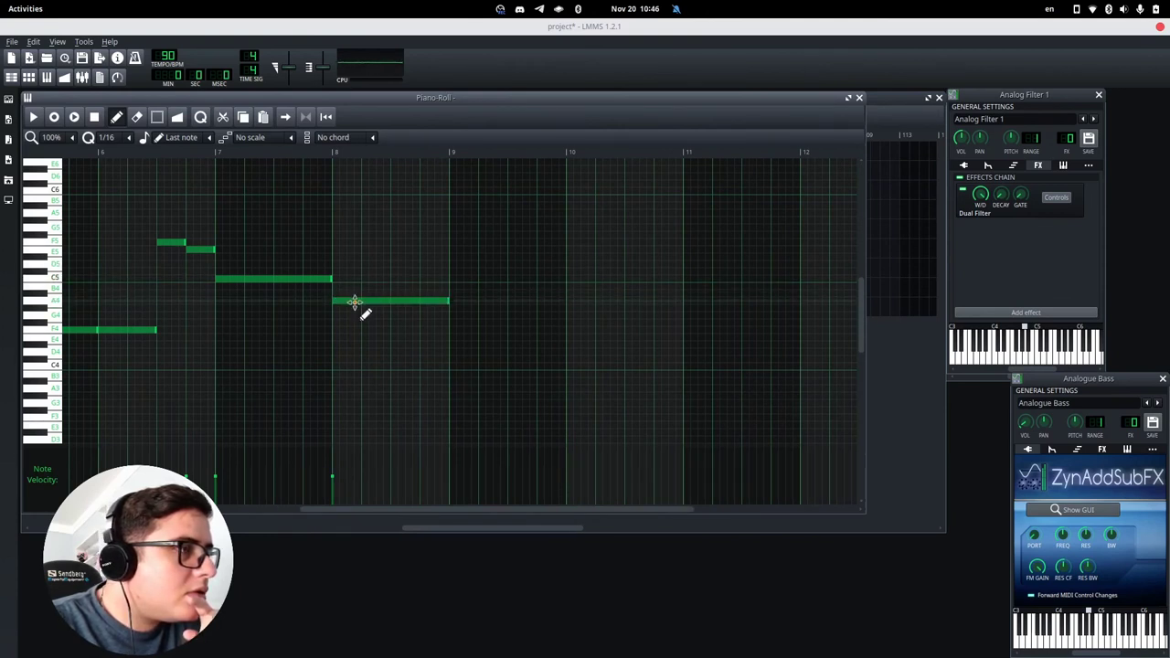
{"action": "right_click", "coordinate": [356, 301]}
{"action": "left_click_drag", "start_coordinate": [332, 279], "coordinate": [405, 279]}
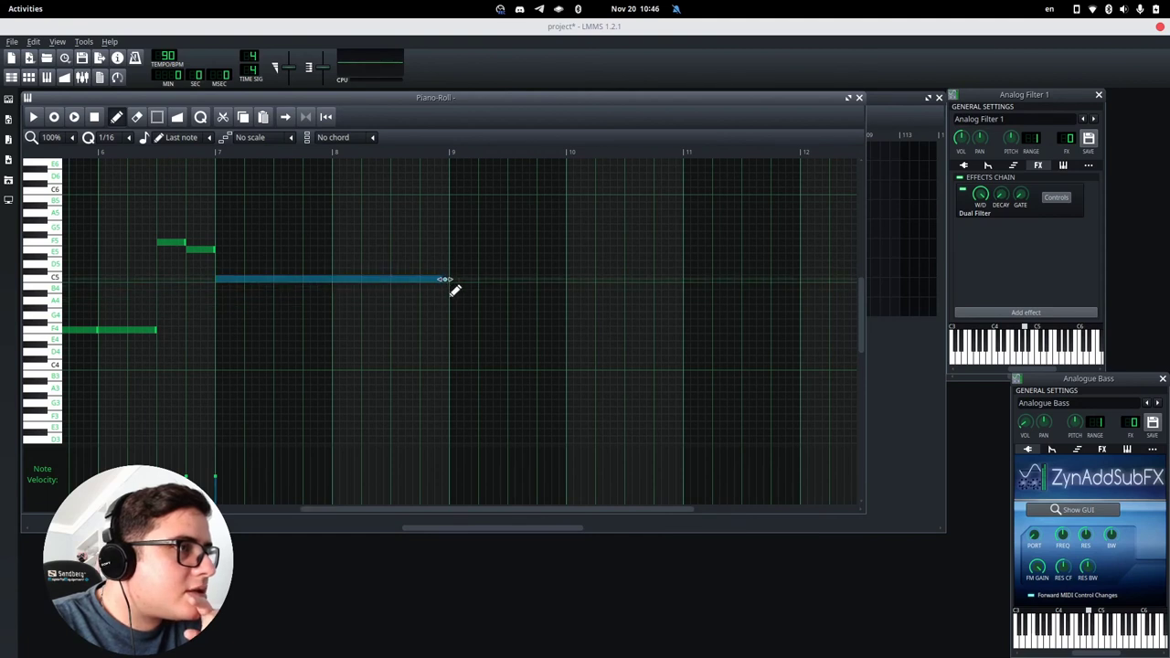
{"action": "left_click", "coordinate": [859, 97]}
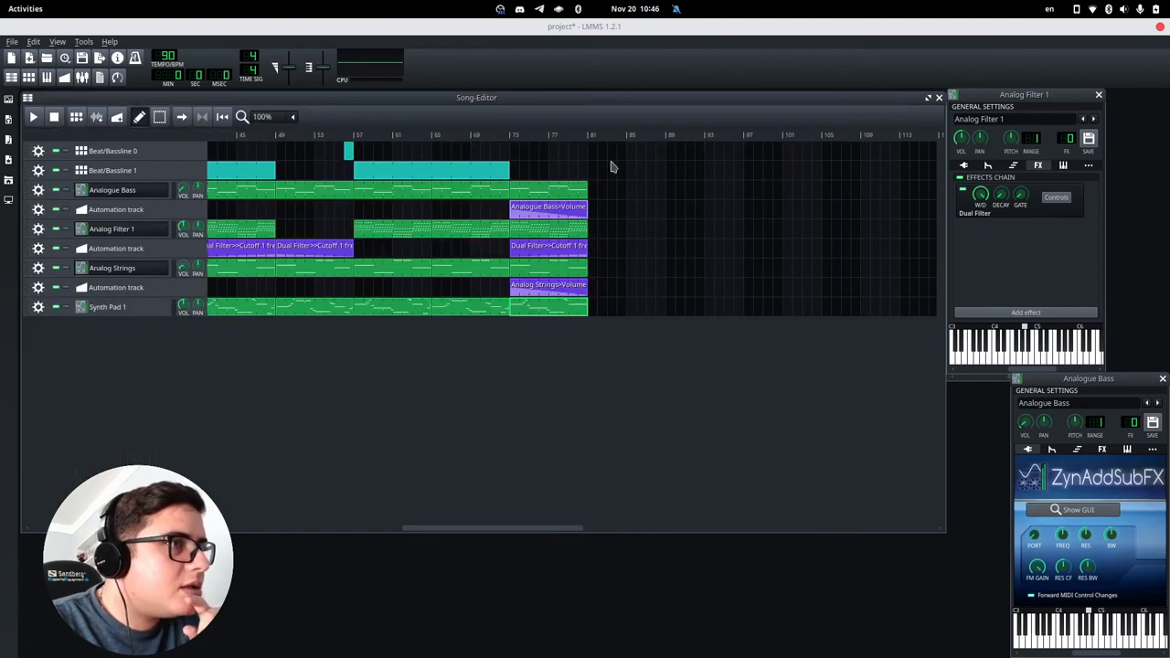
Step: Play the song's ending from about bar 79 to hear the edited Synth Pad 1 melody, then stop playback
{"action": "left_click", "coordinate": [568, 138]}
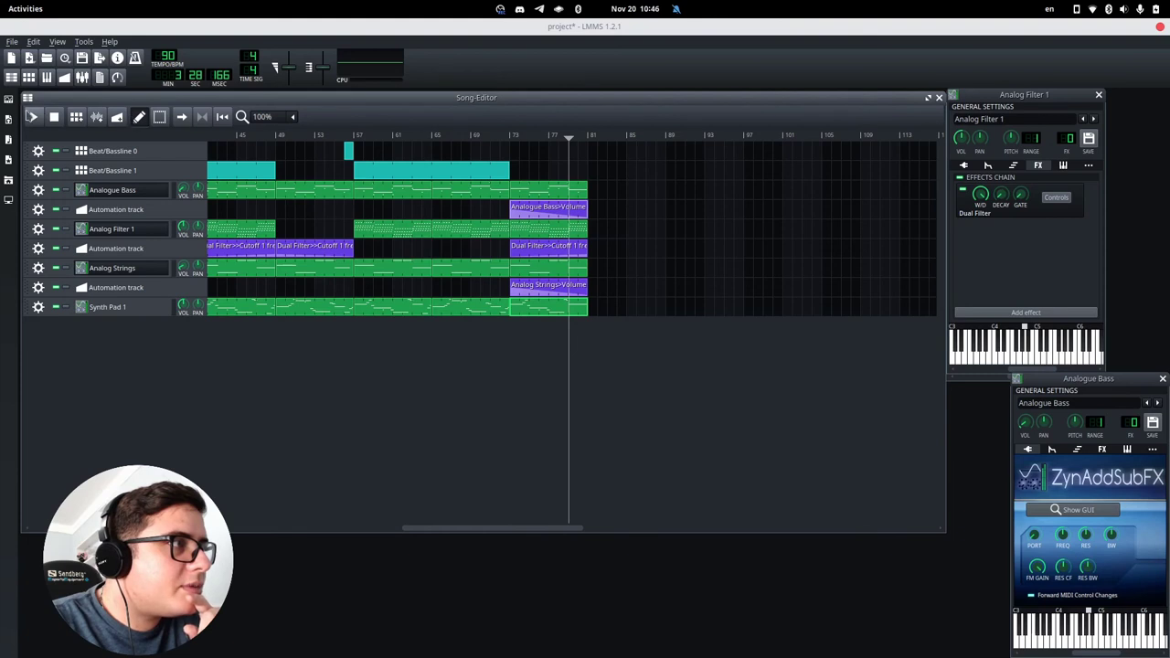
{"action": "left_click", "coordinate": [554, 138]}
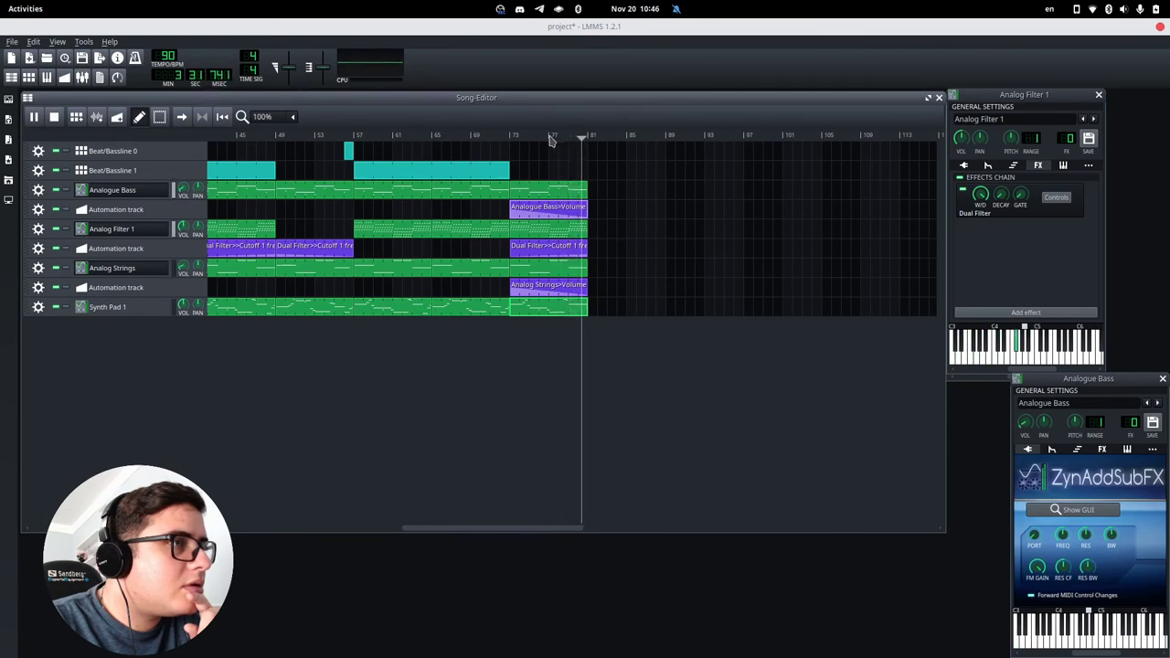
{"action": "left_click", "coordinate": [54, 117]}
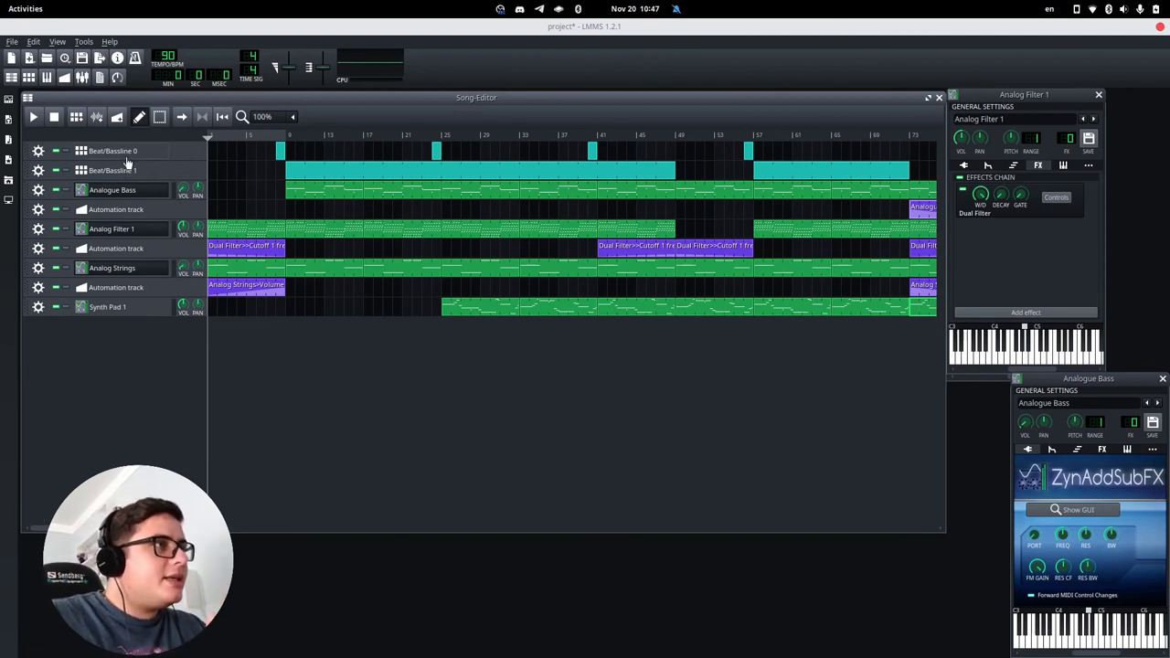
Step: Play the end of the intro from bar 7, leading into the first Beat/Bassline 0 fill, and stop
{"action": "left_click", "coordinate": [272, 137]}
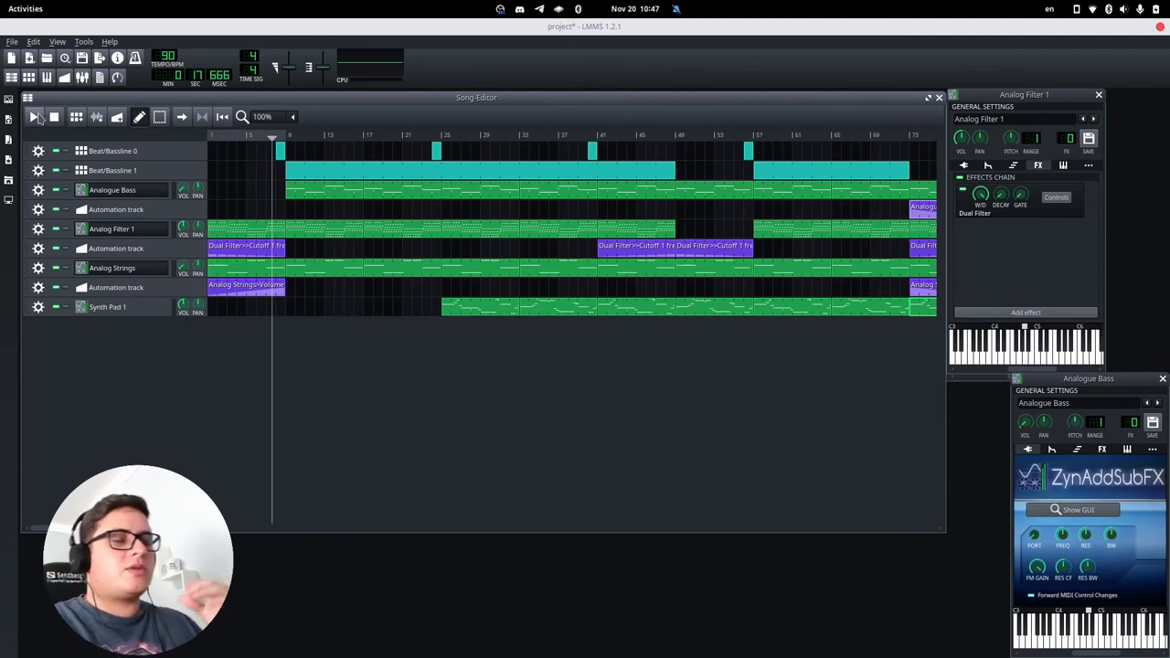
{"action": "left_click", "coordinate": [35, 117]}
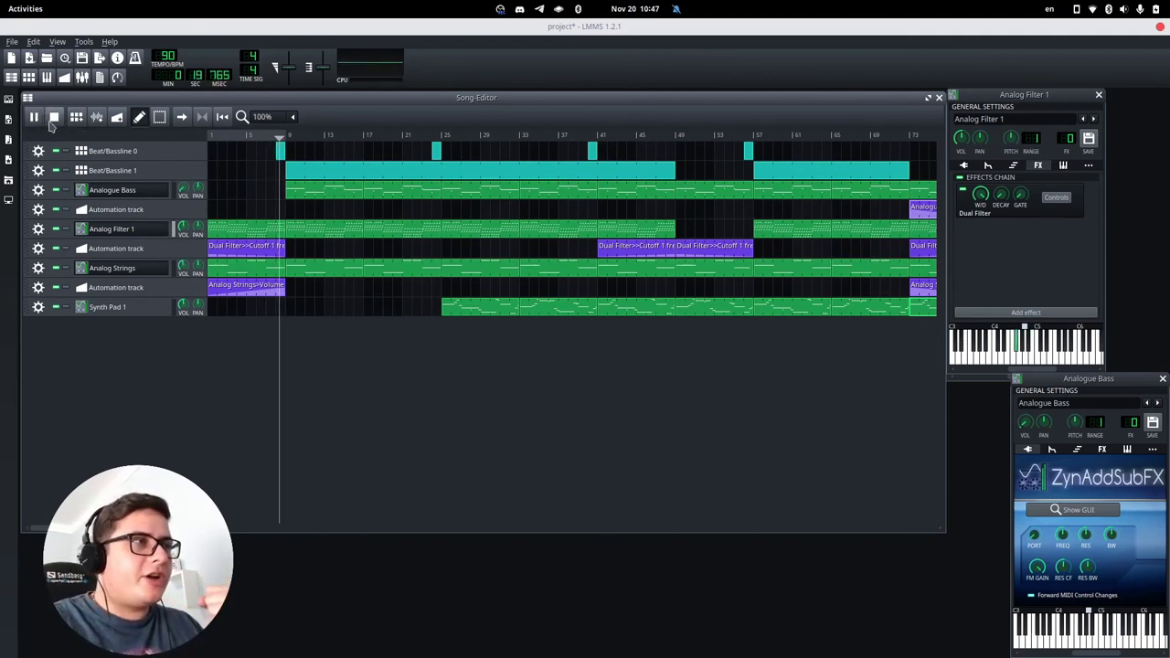
{"action": "left_click", "coordinate": [54, 119]}
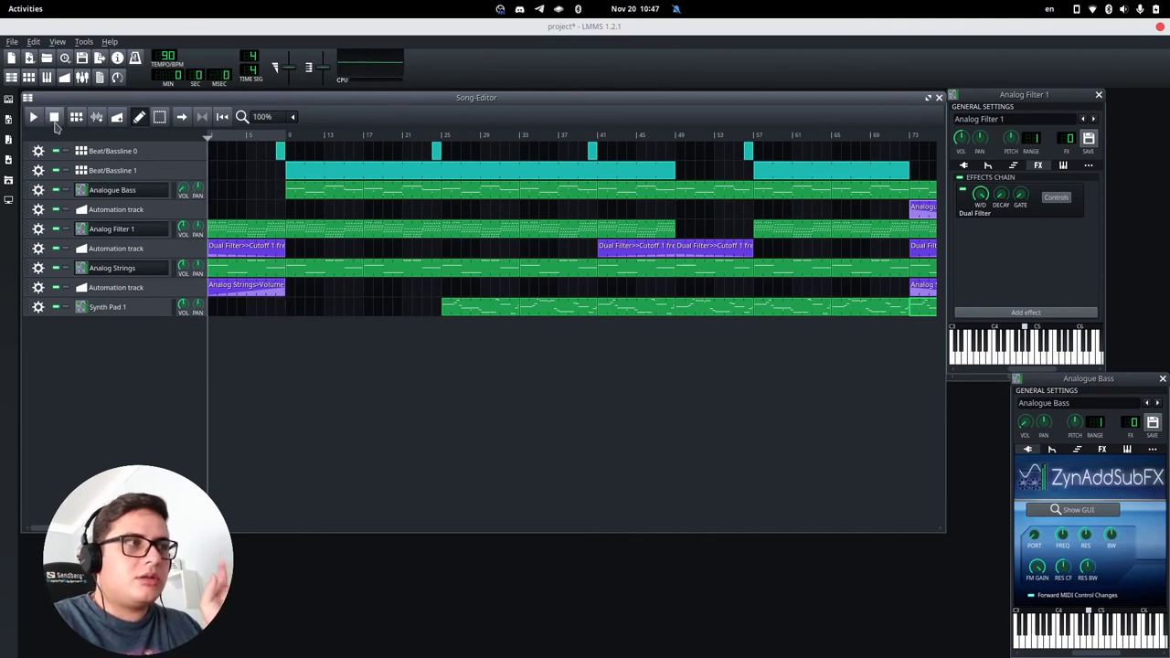
Step: Add the Calf Reverb LADSPA effect to the softsnare.ds instrument in Beat/Bassline 0 and audition its sound
{"action": "left_click", "coordinate": [122, 151]}
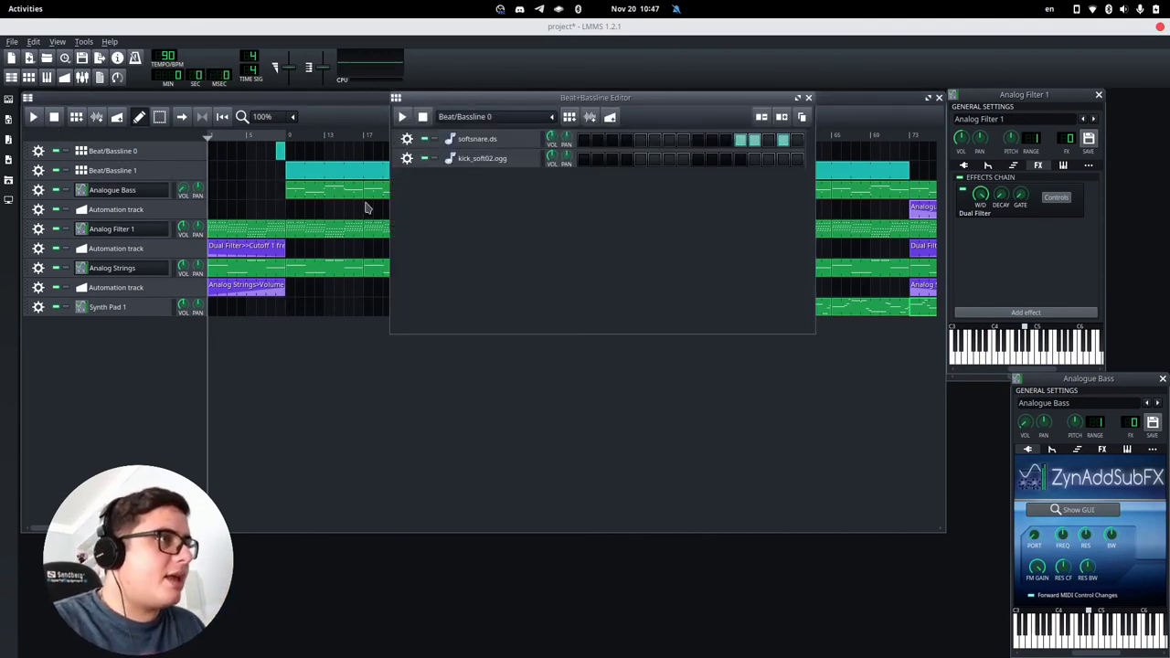
{"action": "left_click", "coordinate": [482, 139]}
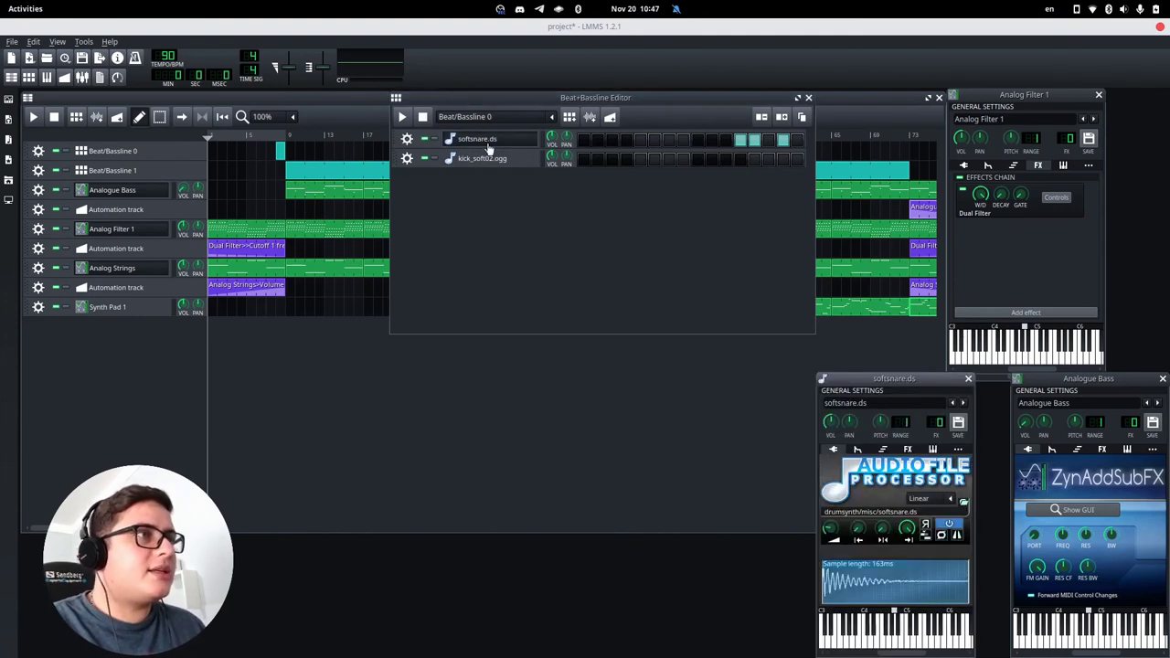
{"action": "left_click", "coordinate": [907, 450]}
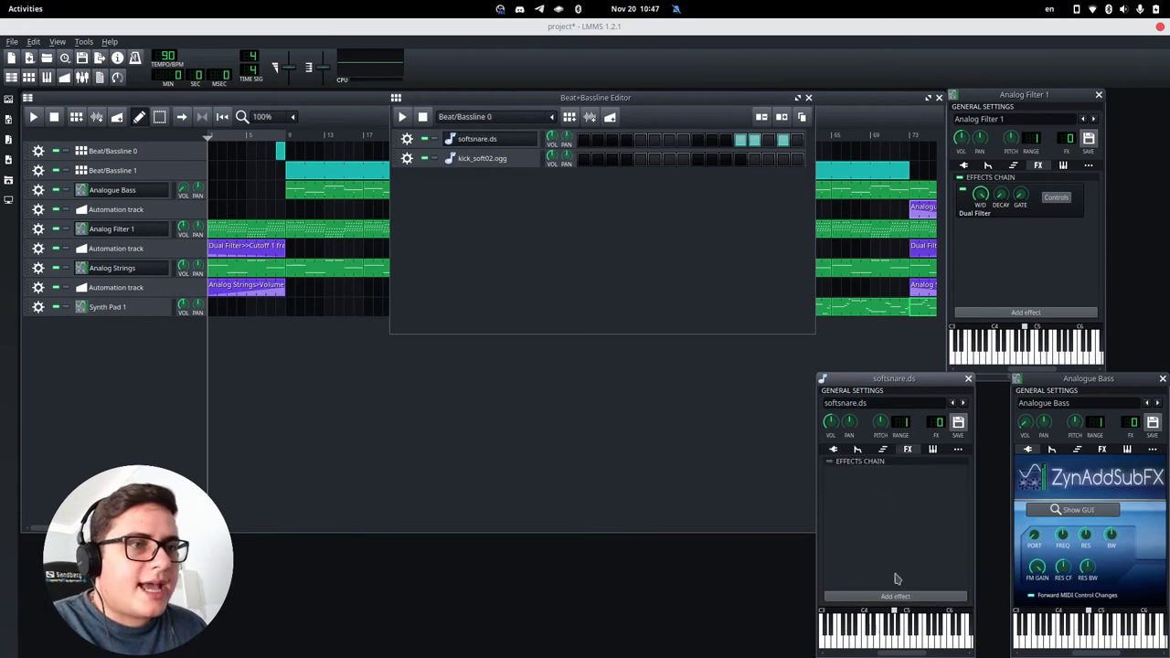
{"action": "left_click", "coordinate": [883, 597]}
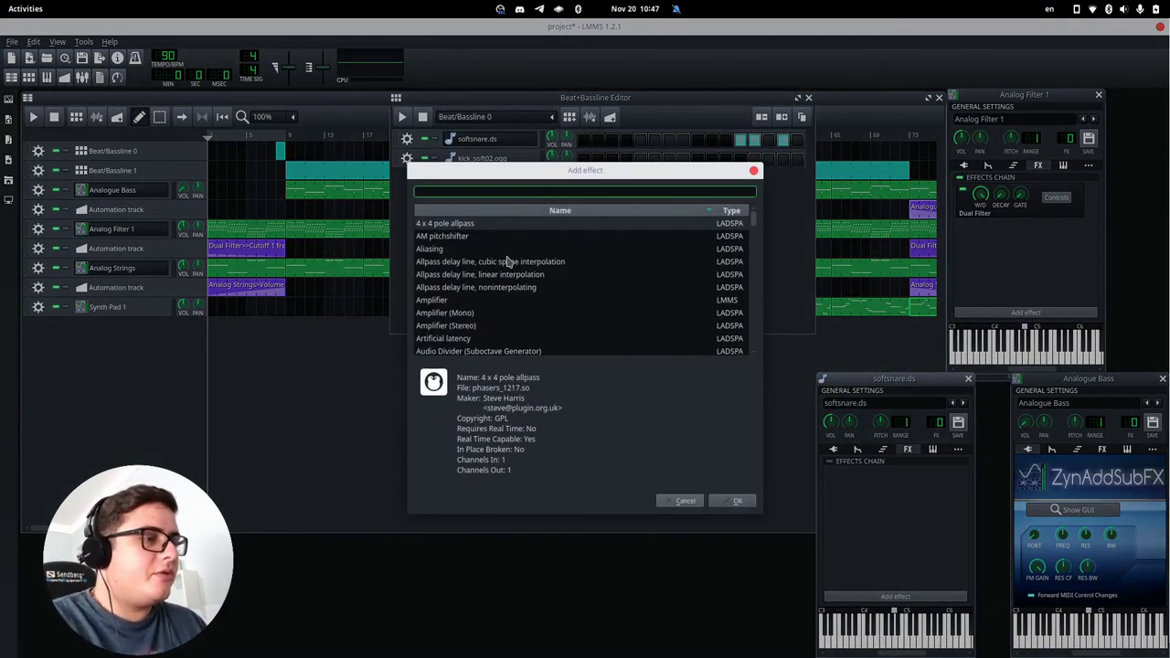
{"action": "type", "text": "reverb"}
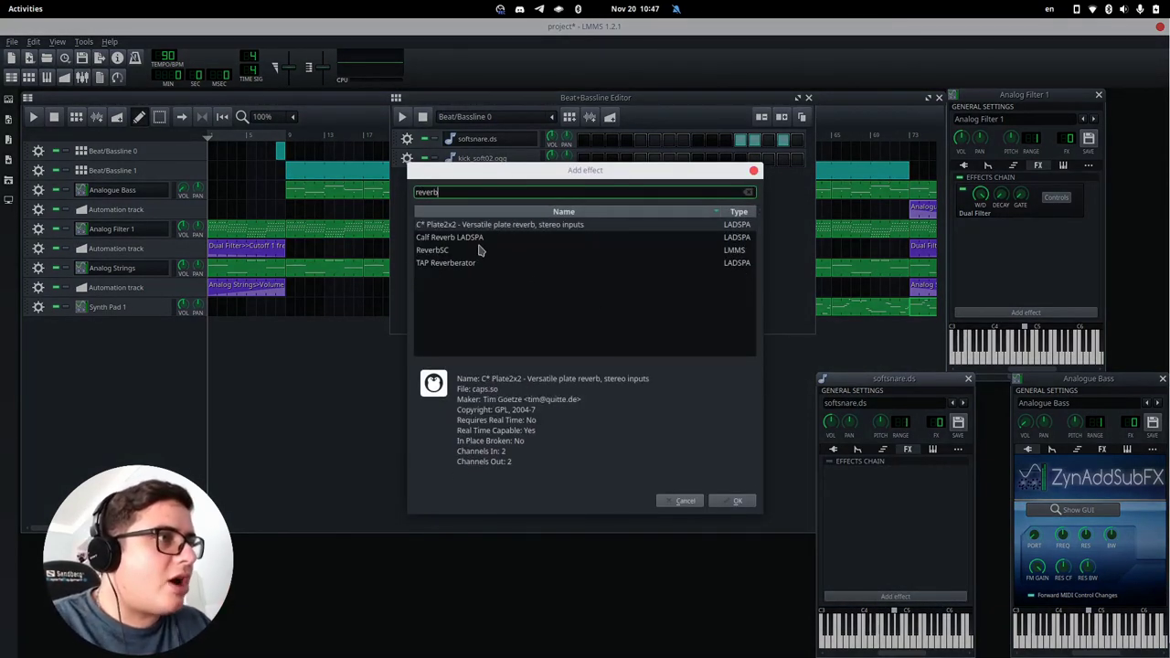
{"action": "double_click", "coordinate": [479, 238]}
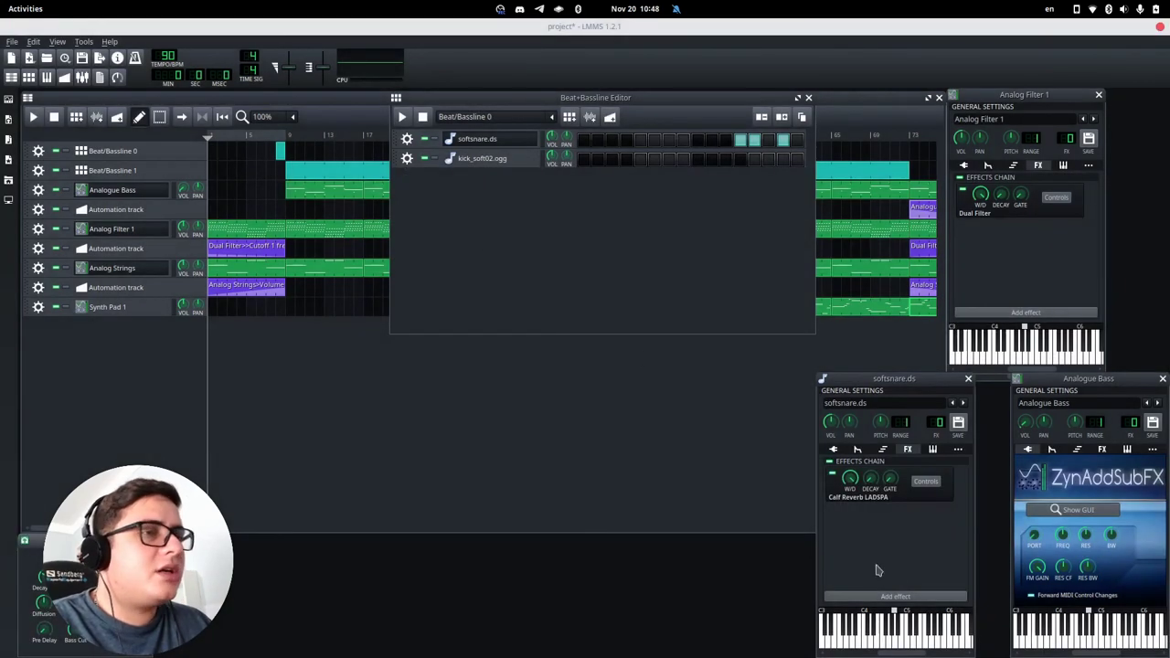
{"action": "left_click", "coordinate": [896, 644]}
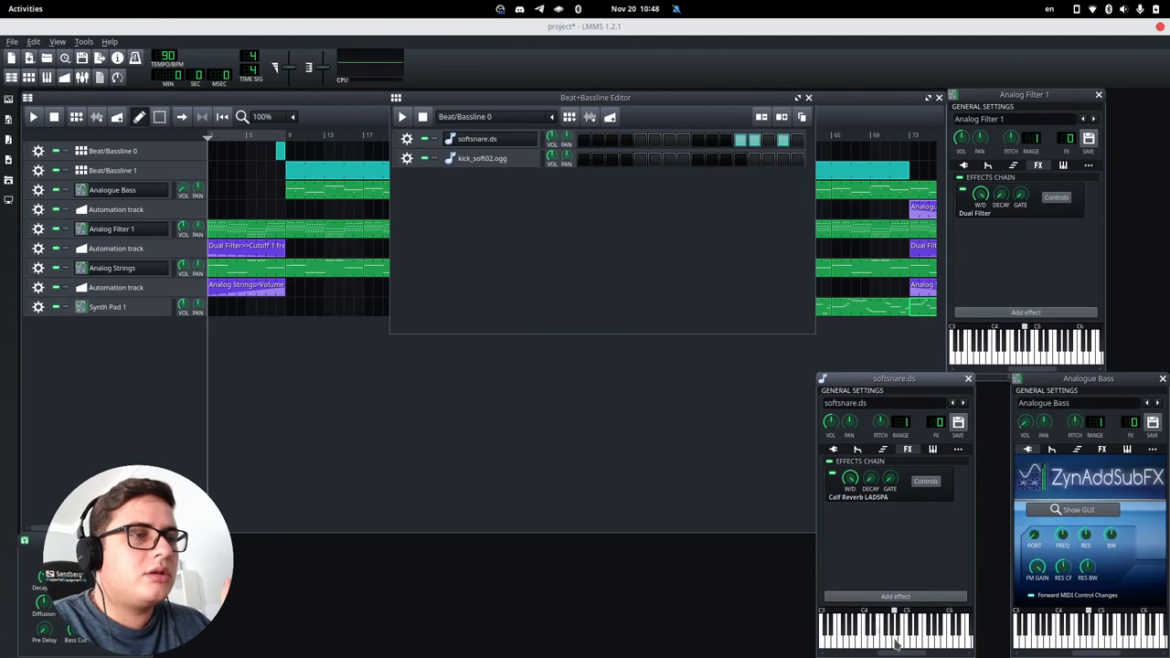
Step: Play the song from bar 8 to hear the snare fill with reverb in the mix, then stop playback
{"action": "left_click", "coordinate": [279, 138]}
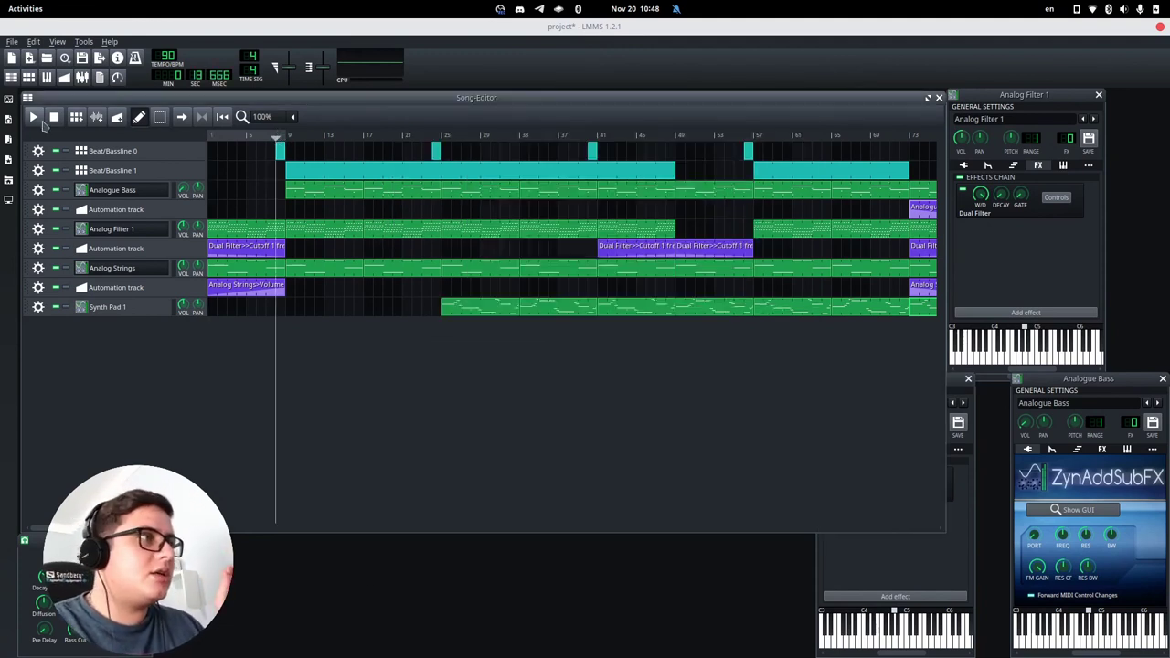
{"action": "left_click", "coordinate": [32, 119]}
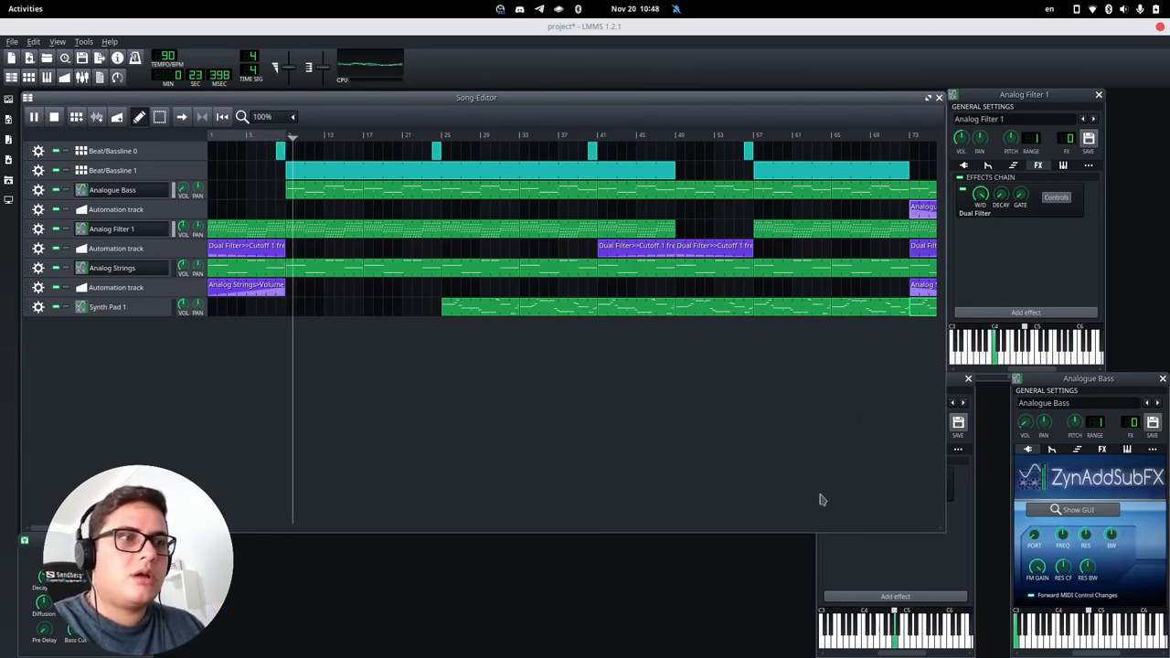
{"action": "left_click", "coordinate": [852, 576]}
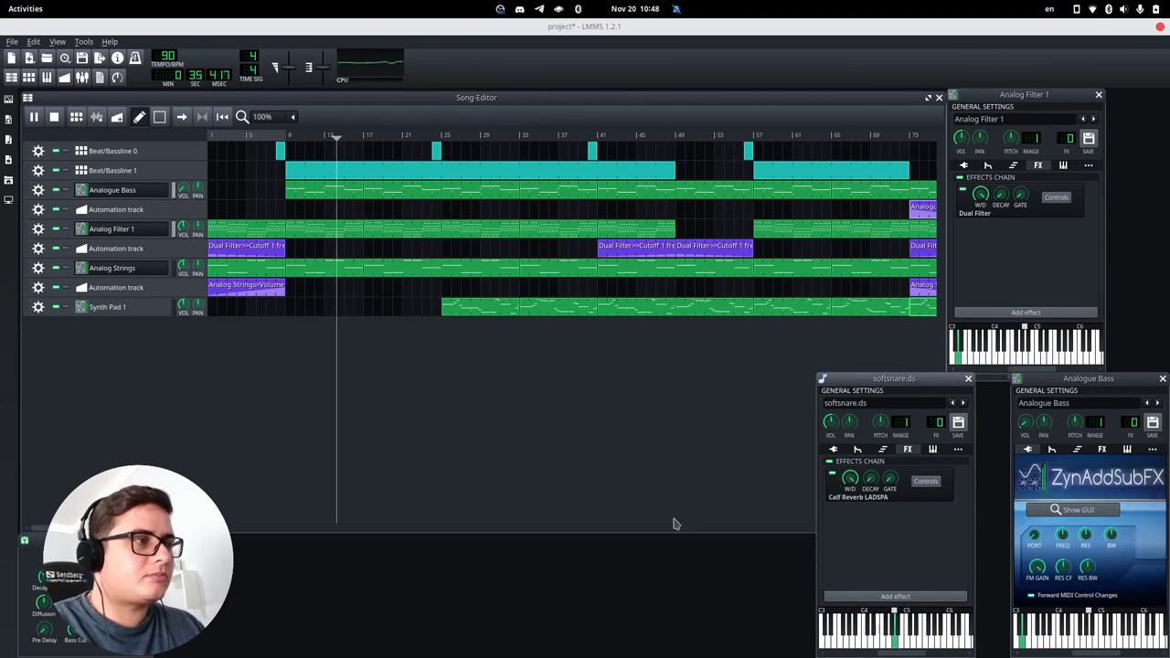
{"action": "left_click", "coordinate": [54, 116]}
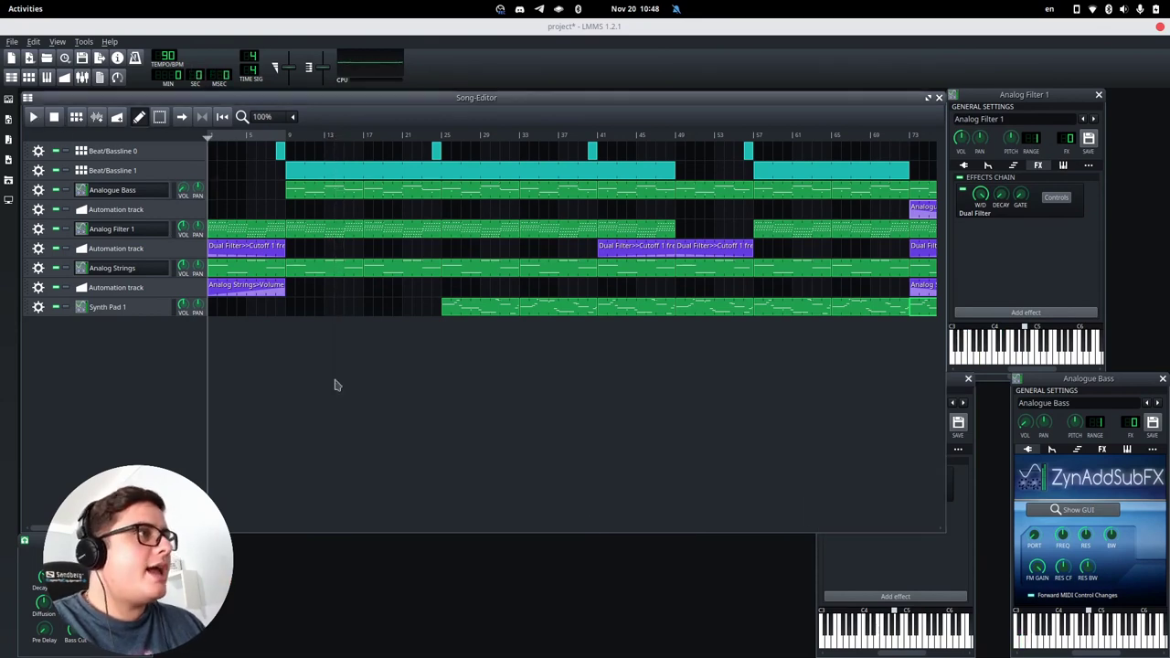